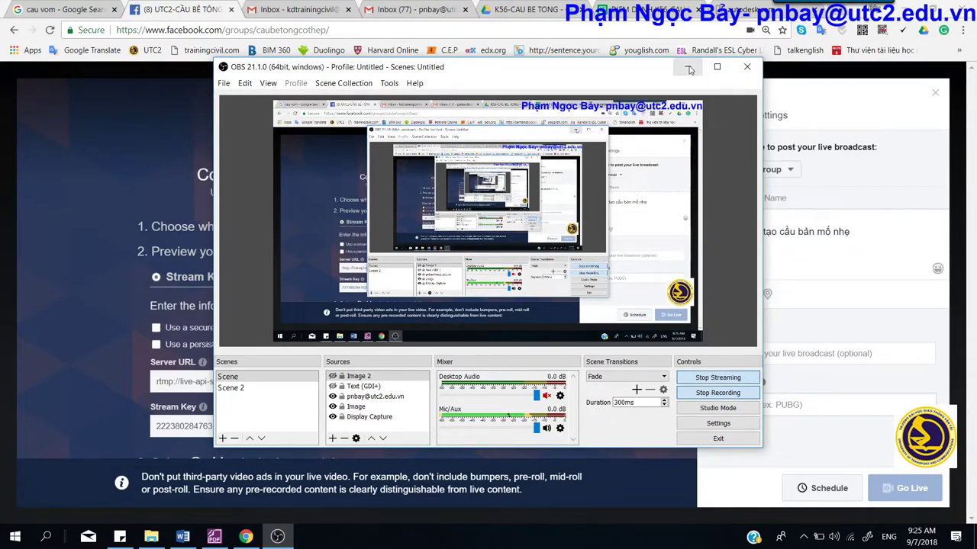
Step: Minimize OBS Studio so the Facebook Live stream-connection page is showing
click(689, 67)
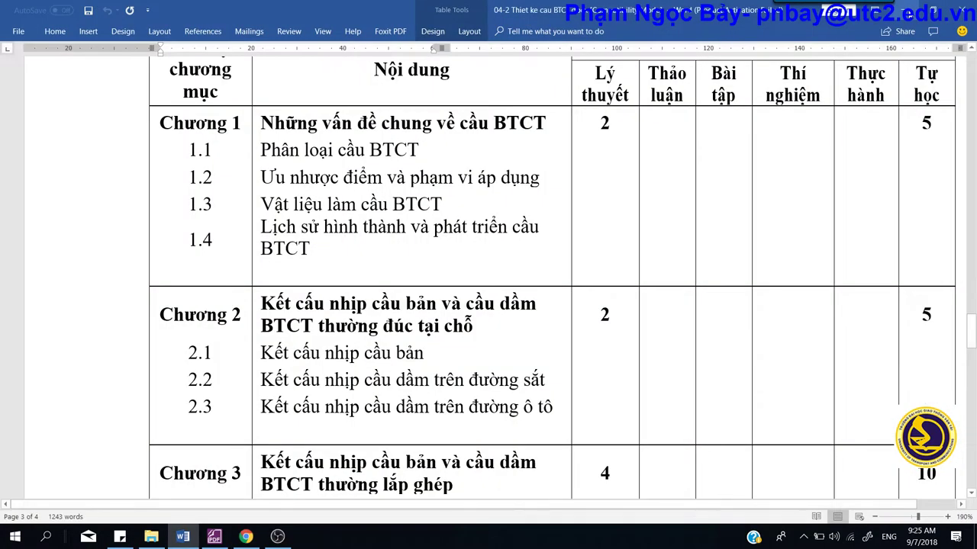
Step: Return to the desktop and bring up the context menu of the Revit 2019 shortcut
click(908, 9)
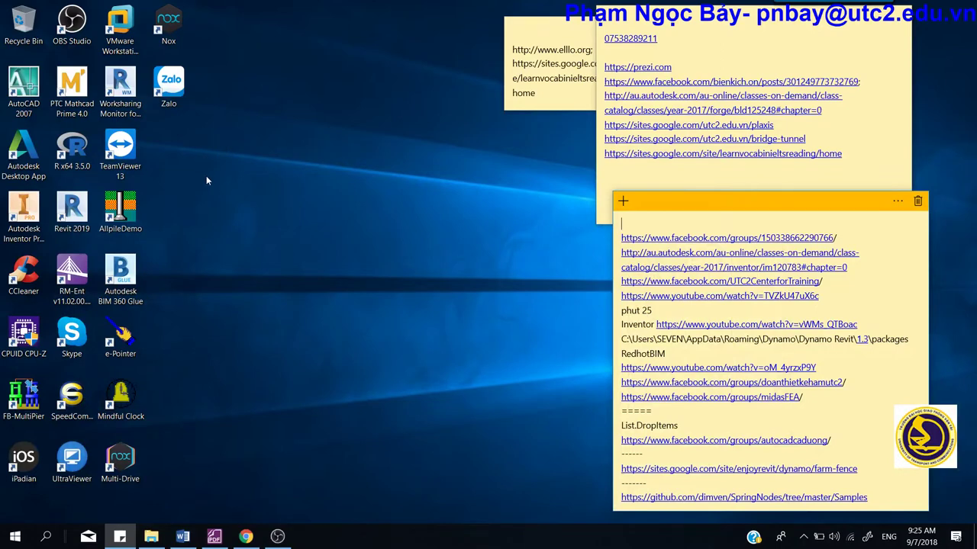
click(74, 219)
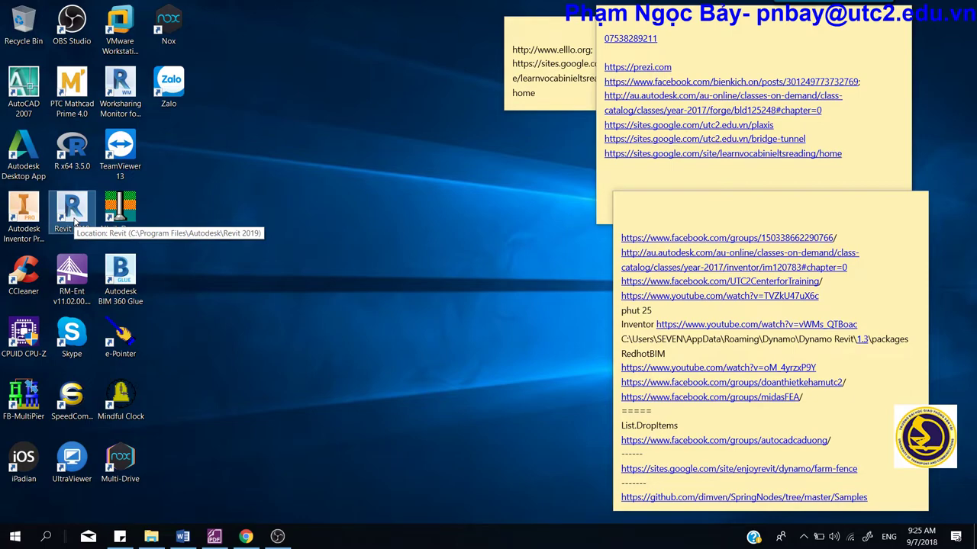
click(245, 537)
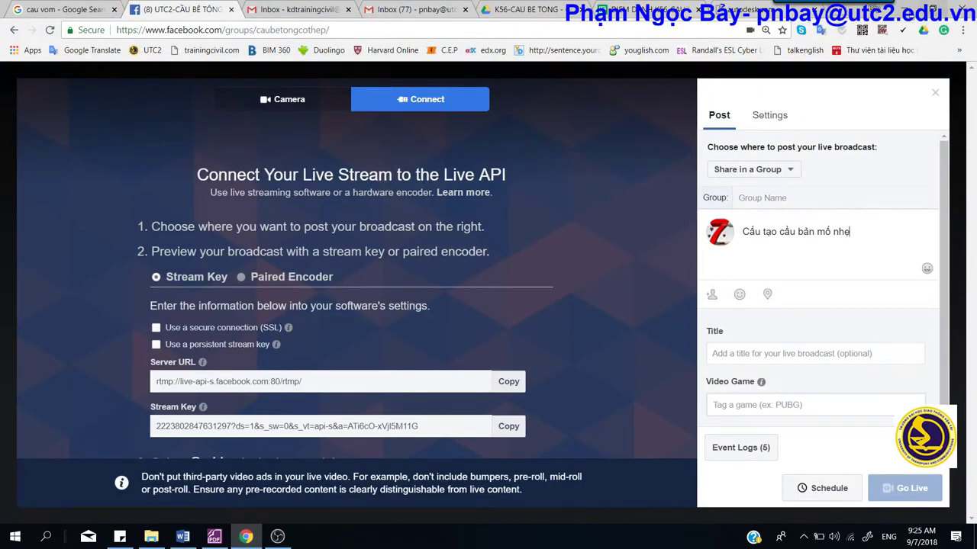
click(905, 9)
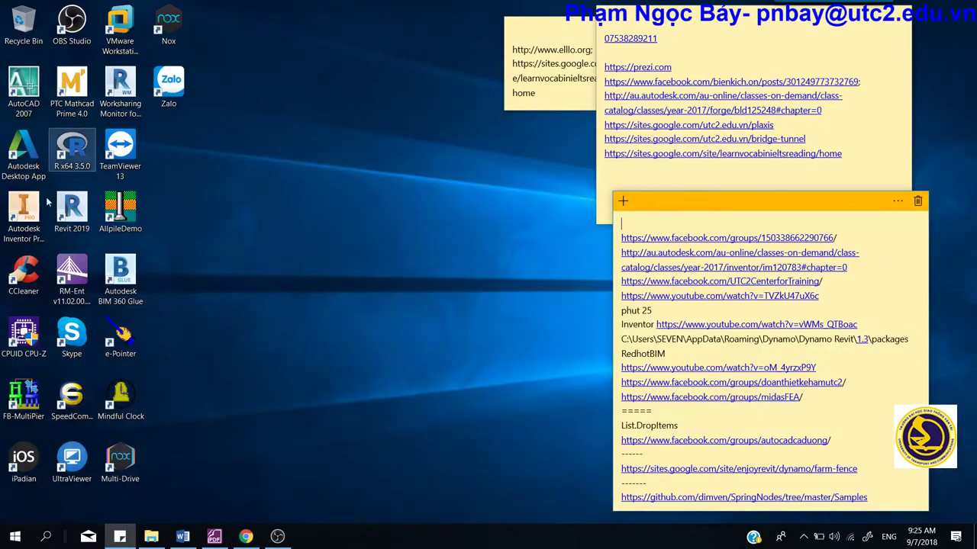
click(76, 214)
right_click(79, 218)
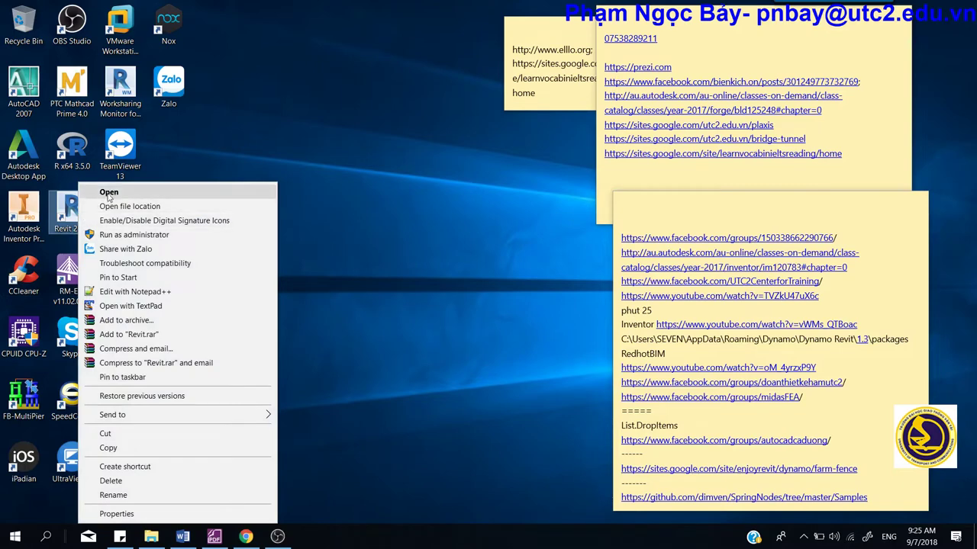
Step: Launch Revit 2019 from the shortcut menu and let it load to the Home screen
click(108, 197)
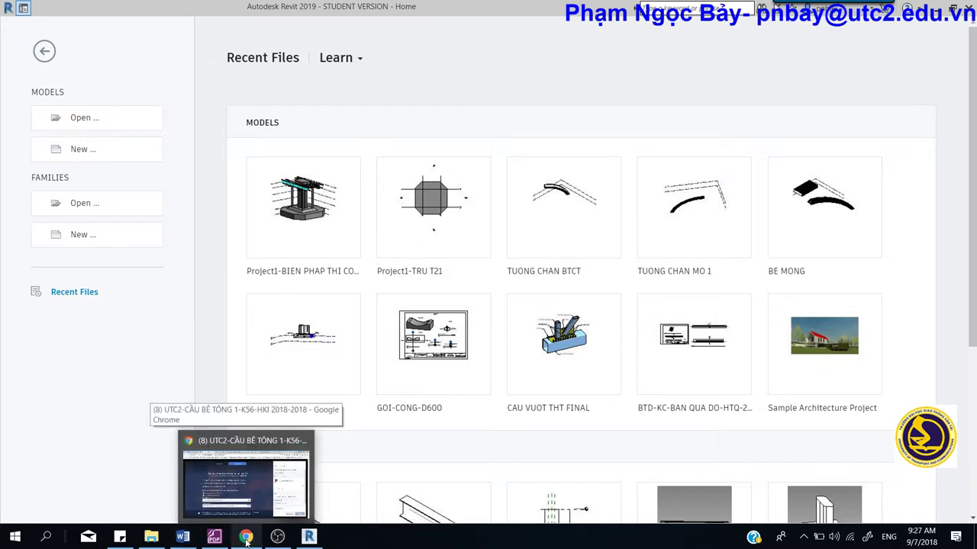
mouse_move(151, 537)
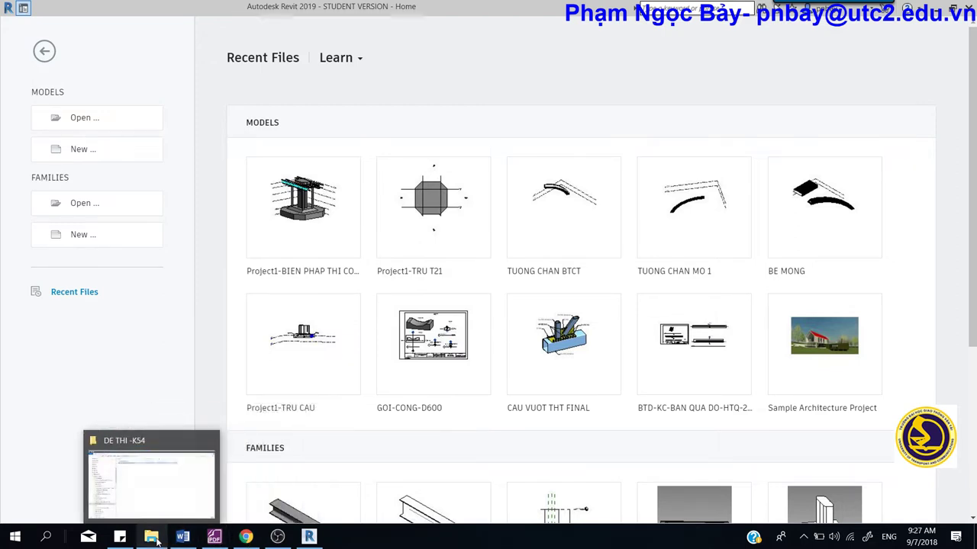
click(173, 489)
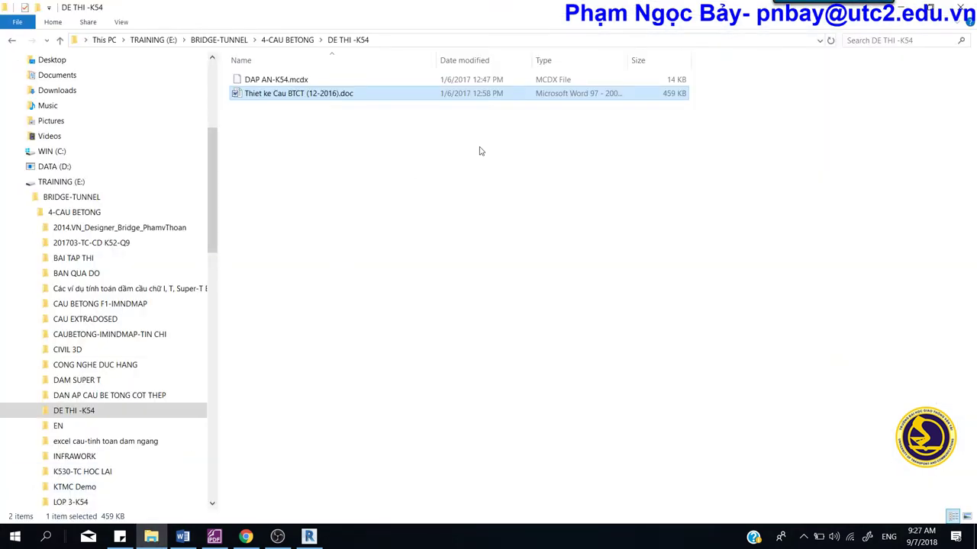
click(900, 7)
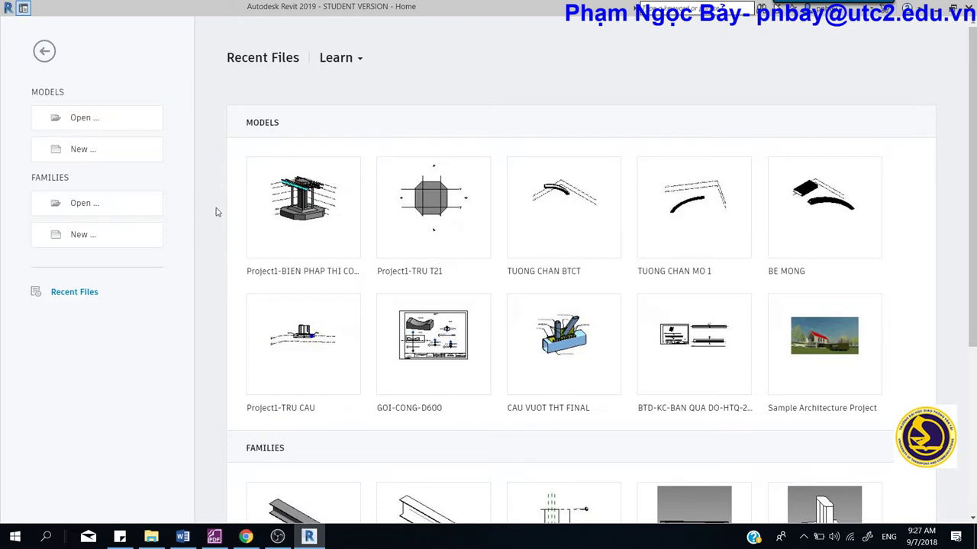
Step: Create a new project from the US Metric Structural Analysis-DefaultMetric.rte template
click(81, 150)
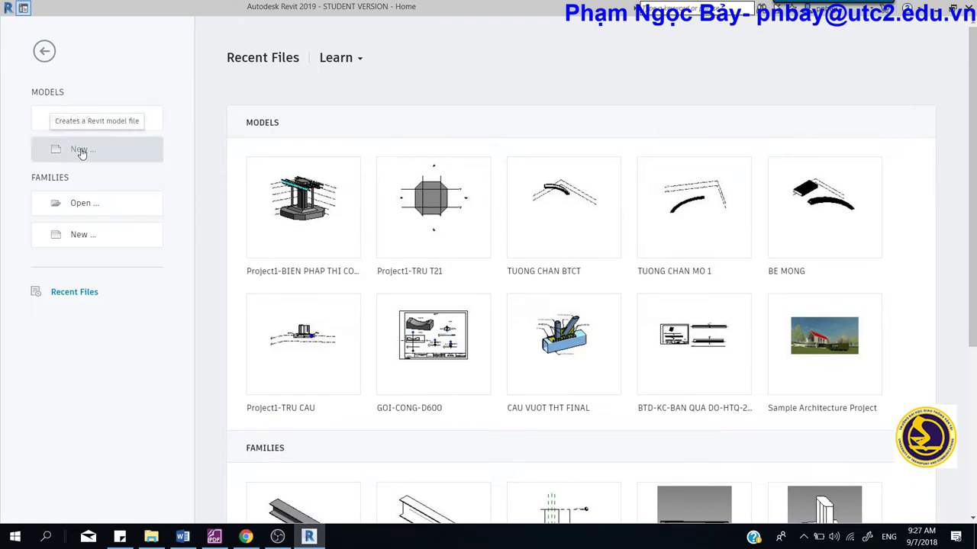
click(245, 537)
click(245, 538)
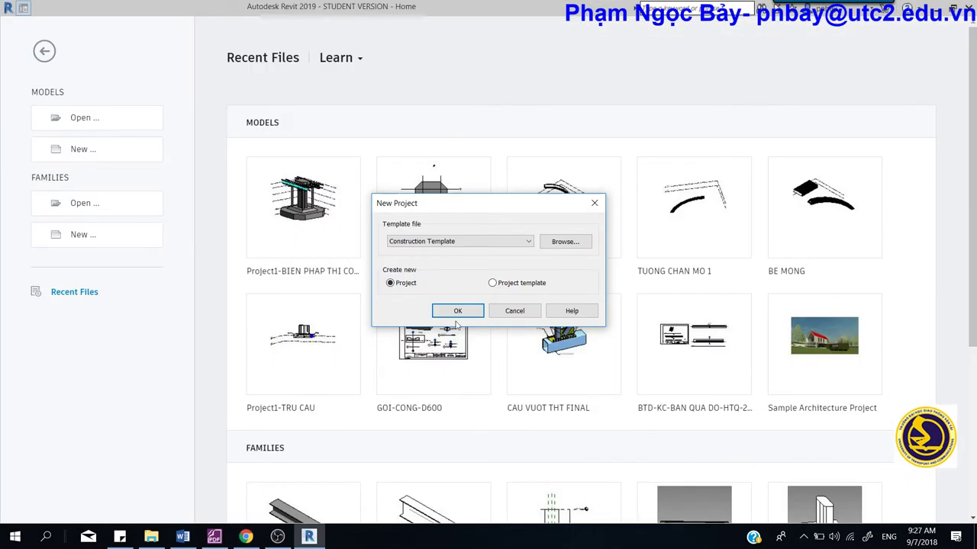
click(578, 242)
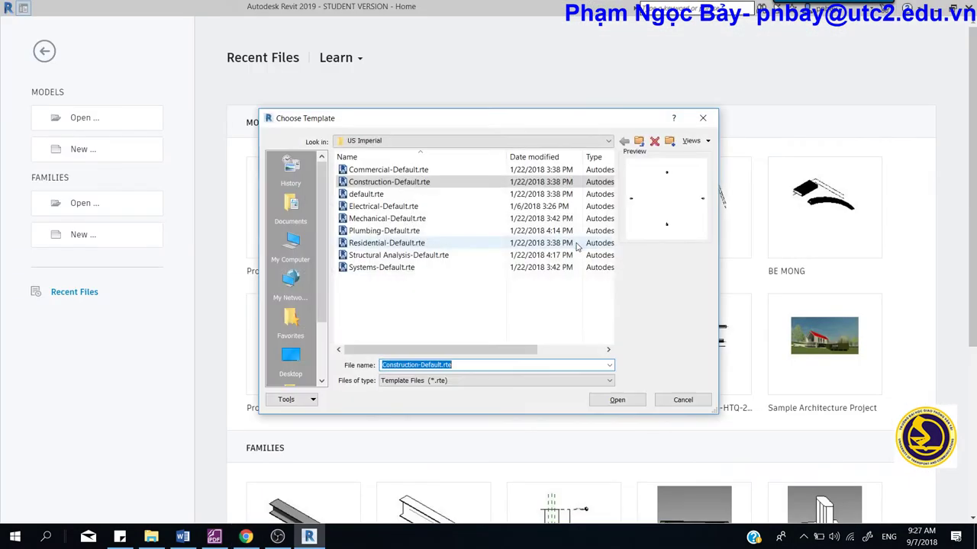
click(638, 142)
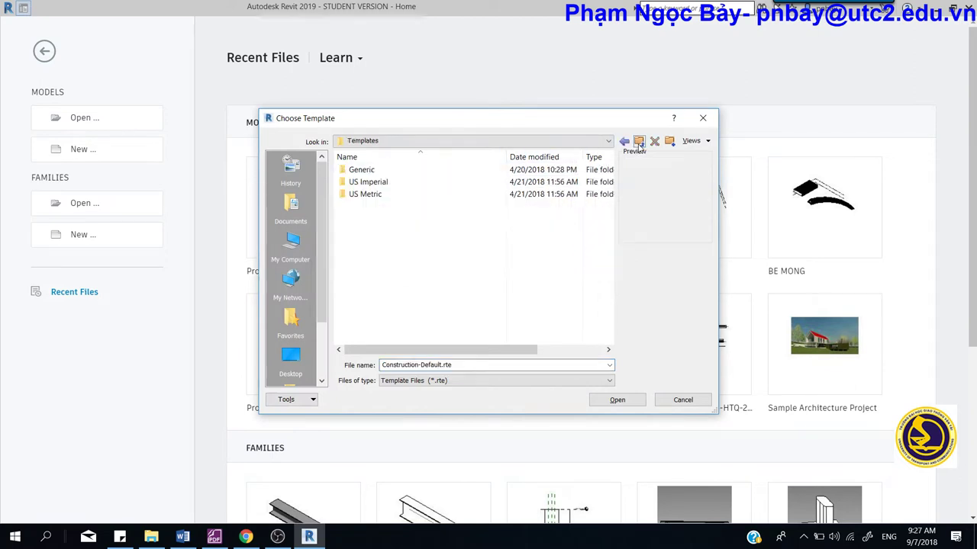
double_click(374, 194)
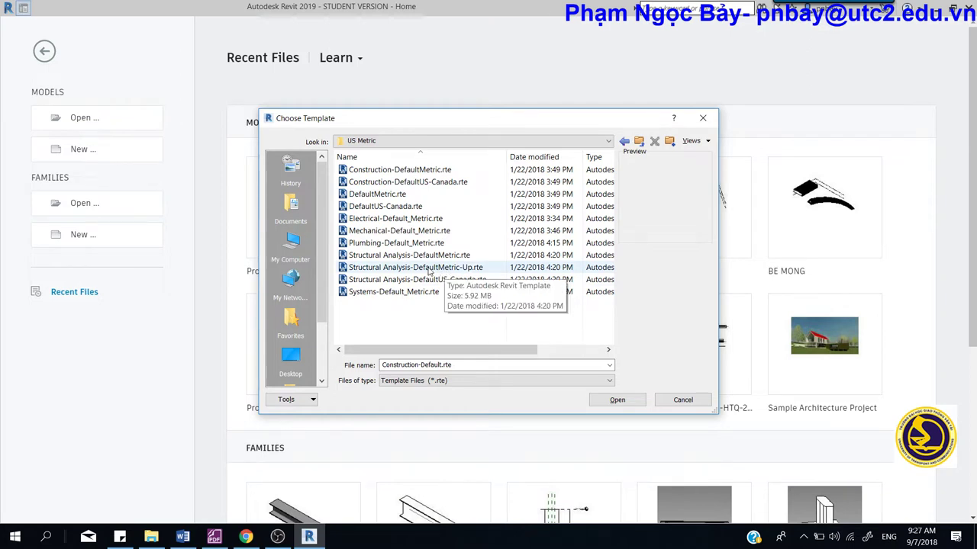
click(431, 255)
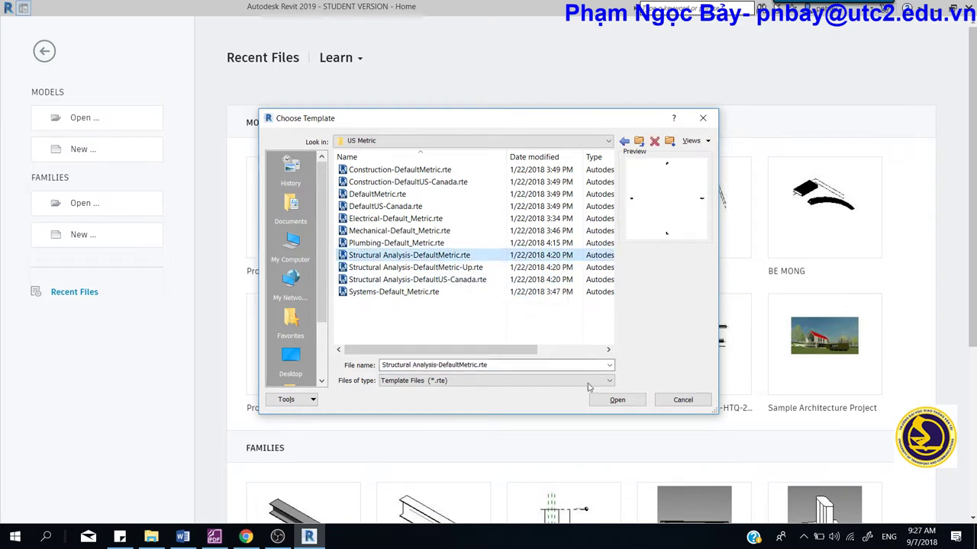
click(616, 400)
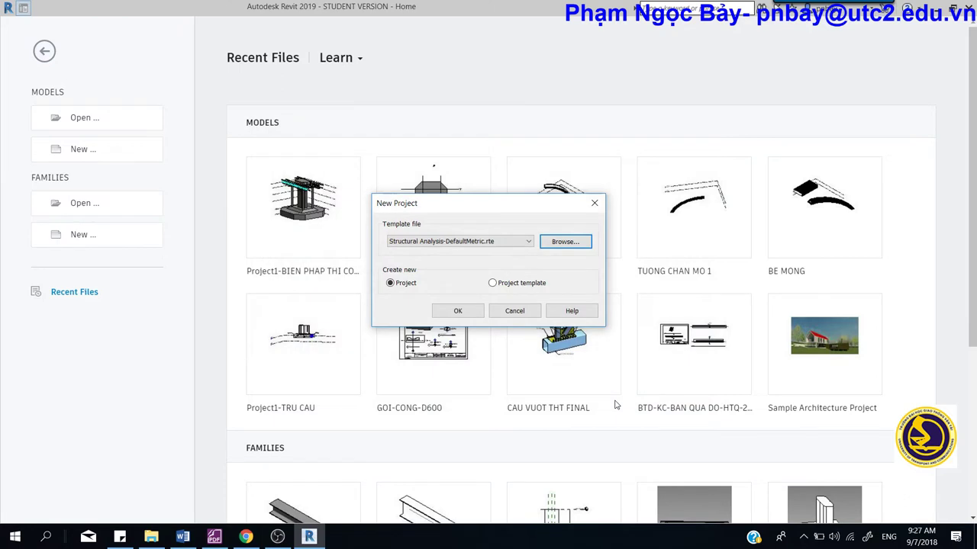
click(459, 313)
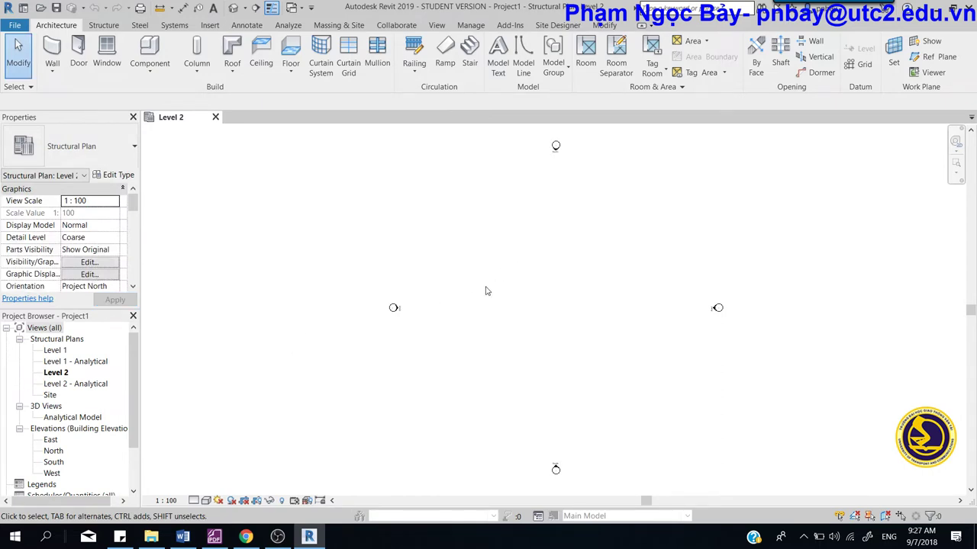
Step: Draw one horizontal grid line across the Level 2 structural plan
click(866, 71)
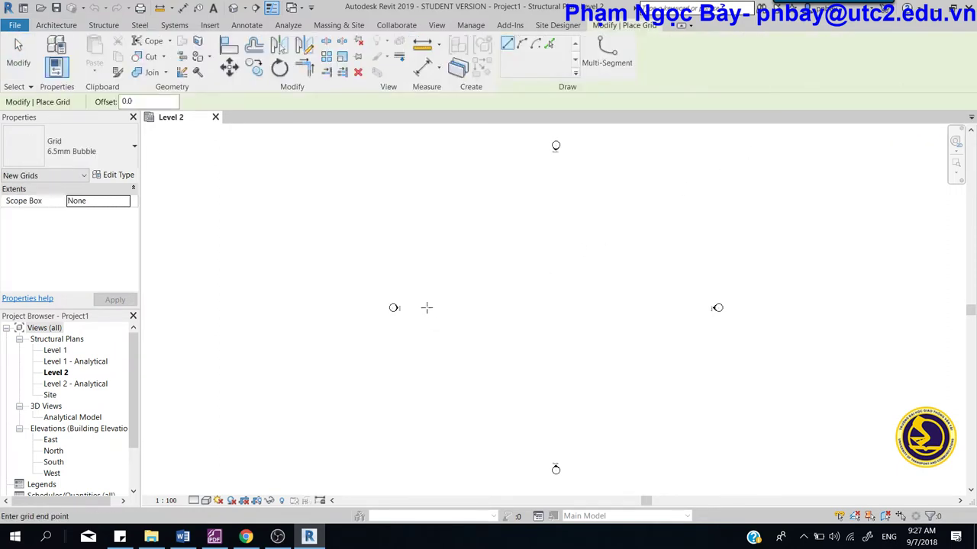
click(393, 307)
click(692, 308)
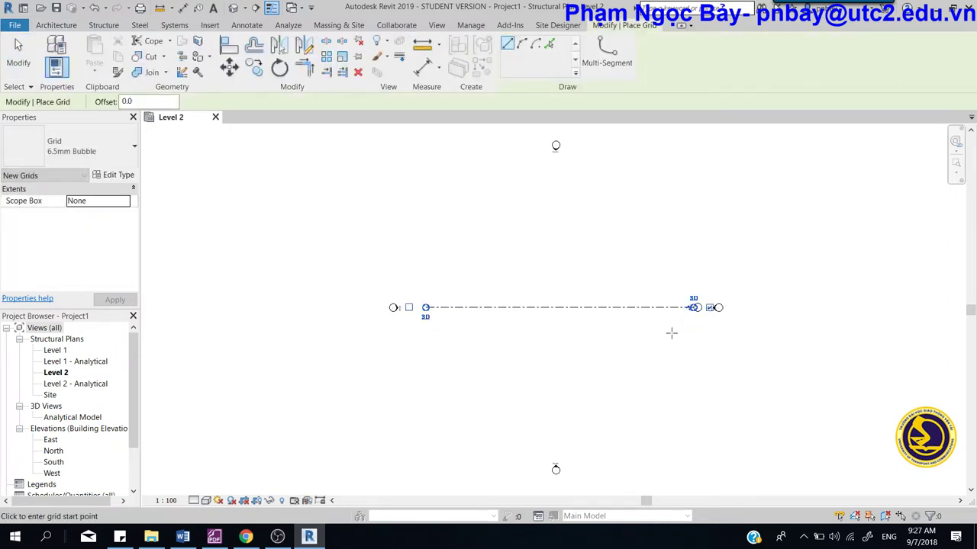
right_click(617, 336)
click(645, 344)
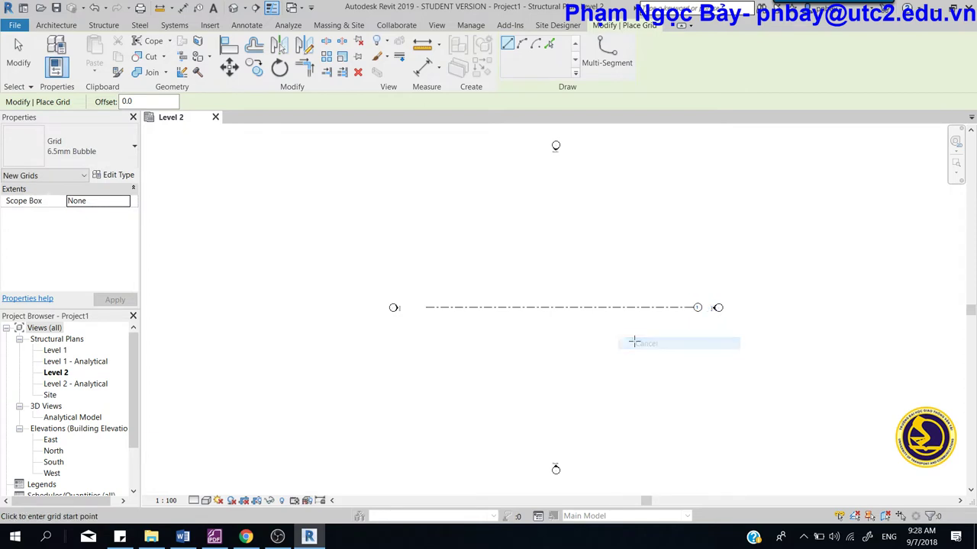
right_click(615, 222)
click(641, 231)
Step: Rename the new grid line to 'tim cau' in Properties
click(624, 307)
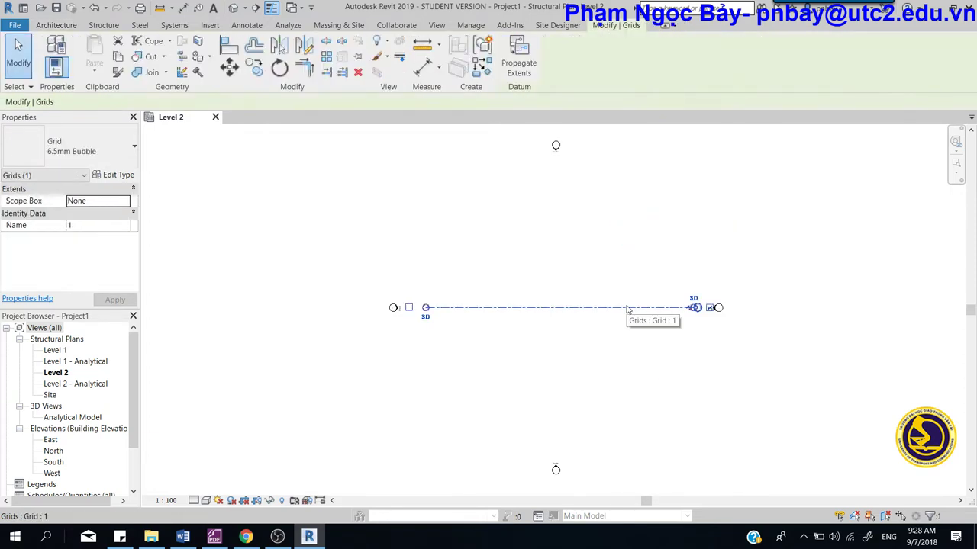
click(94, 224)
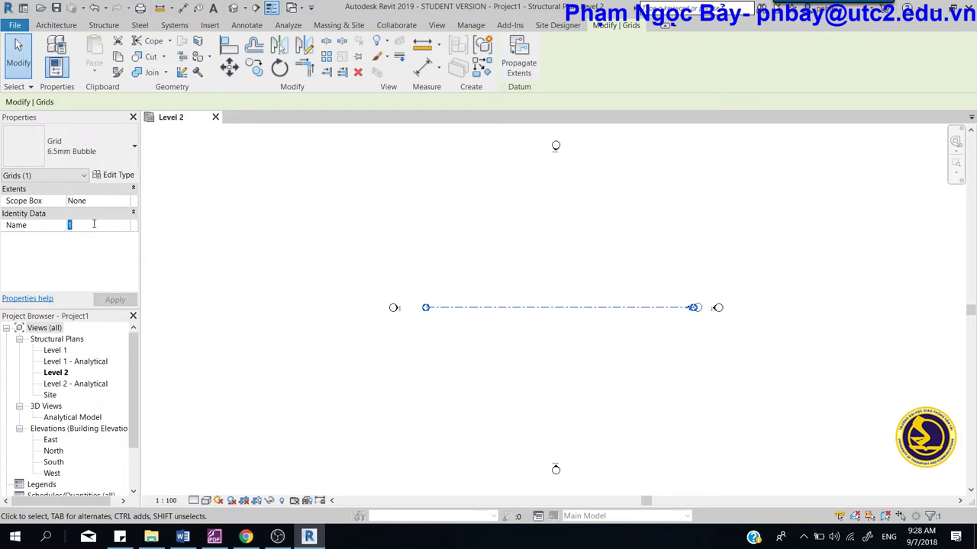
text(tim ca)
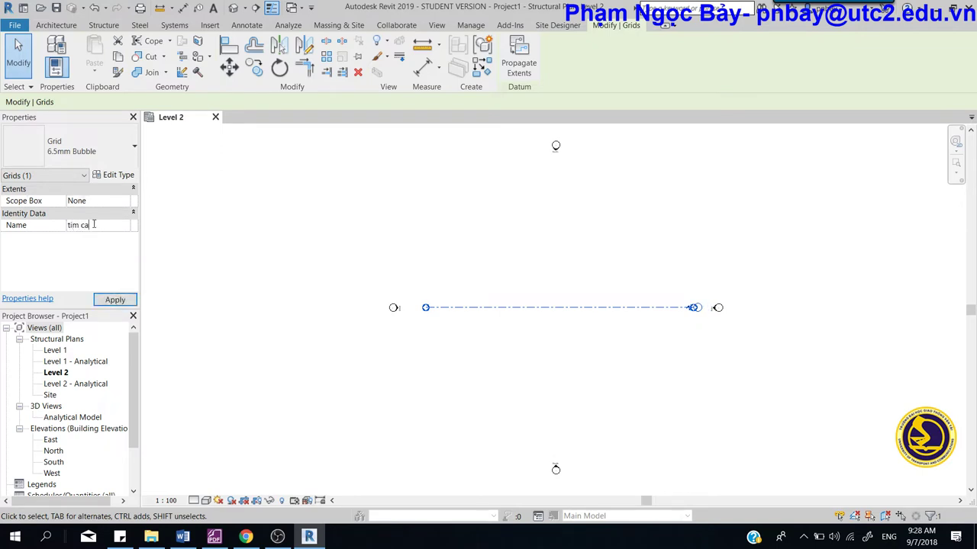
text(u)
click(267, 234)
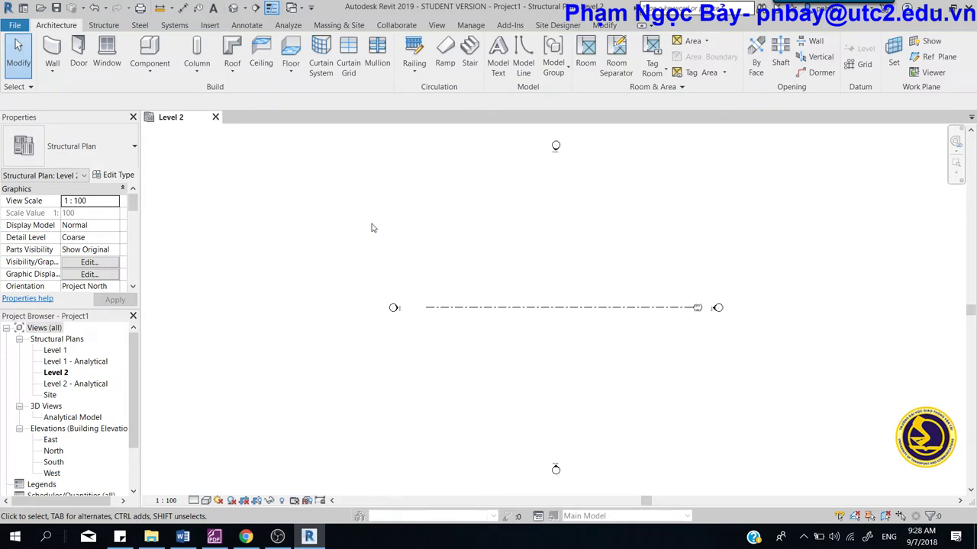
Step: Set the work plane to Grid: tim cau and go to the South elevation
click(894, 58)
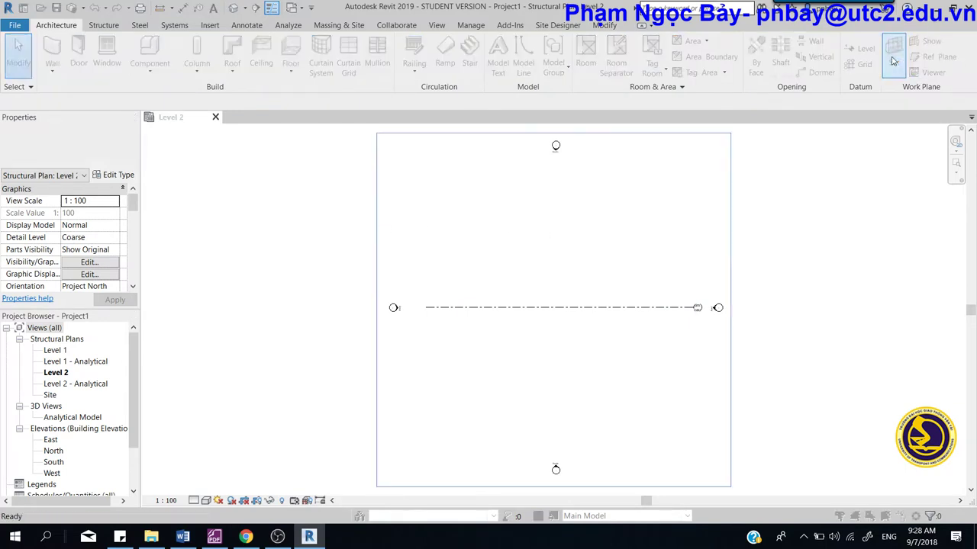
click(722, 267)
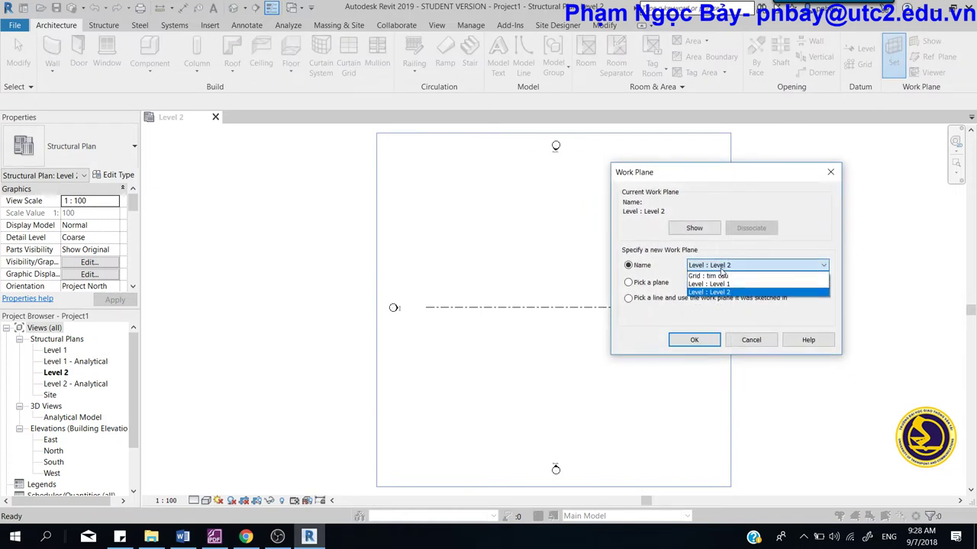
click(721, 276)
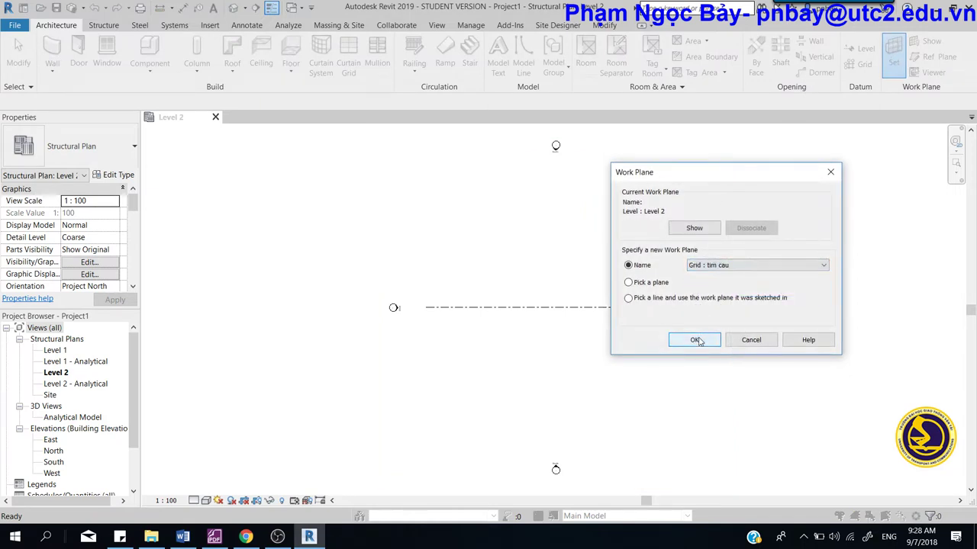
click(694, 340)
click(420, 176)
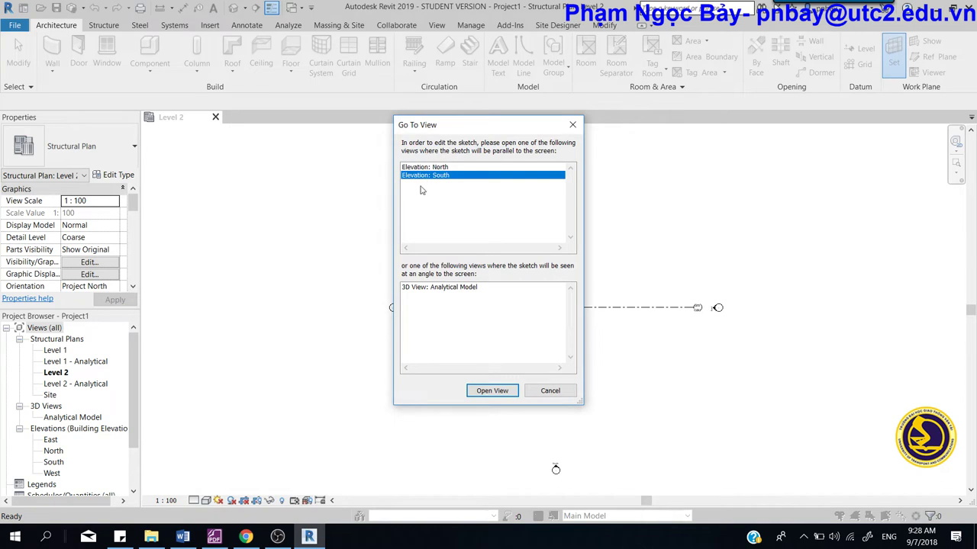
click(494, 391)
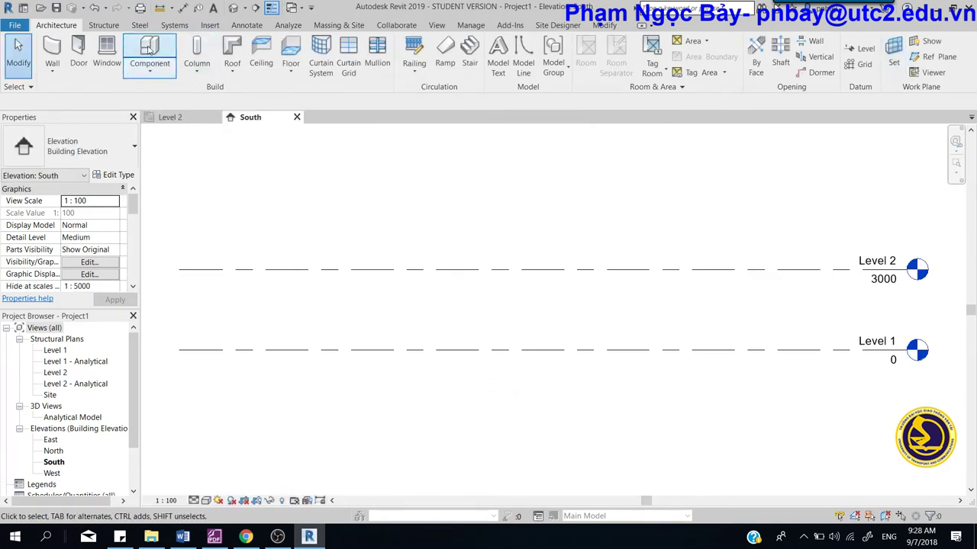
Step: Start a Floors-category Model In-Place and type the deck slab name, fixing a typo
click(108, 27)
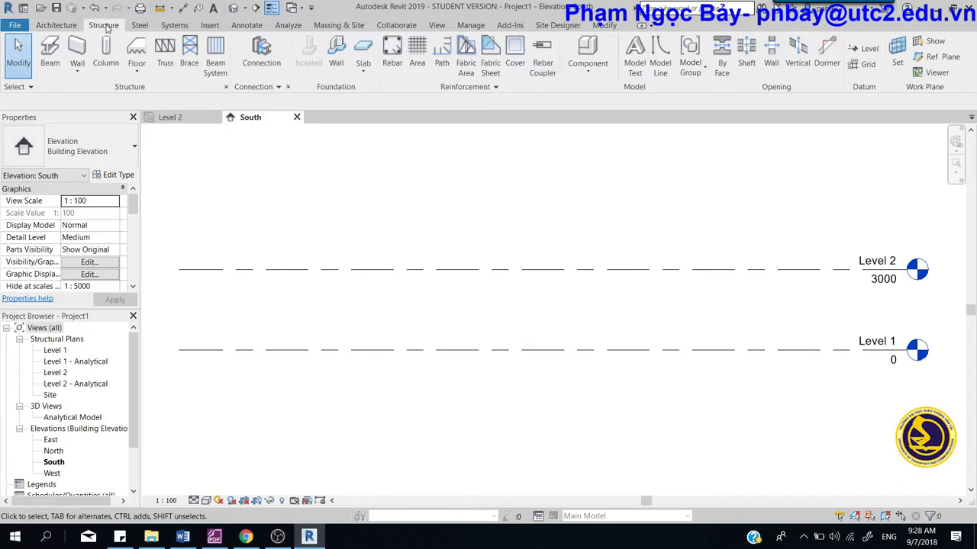
click(589, 74)
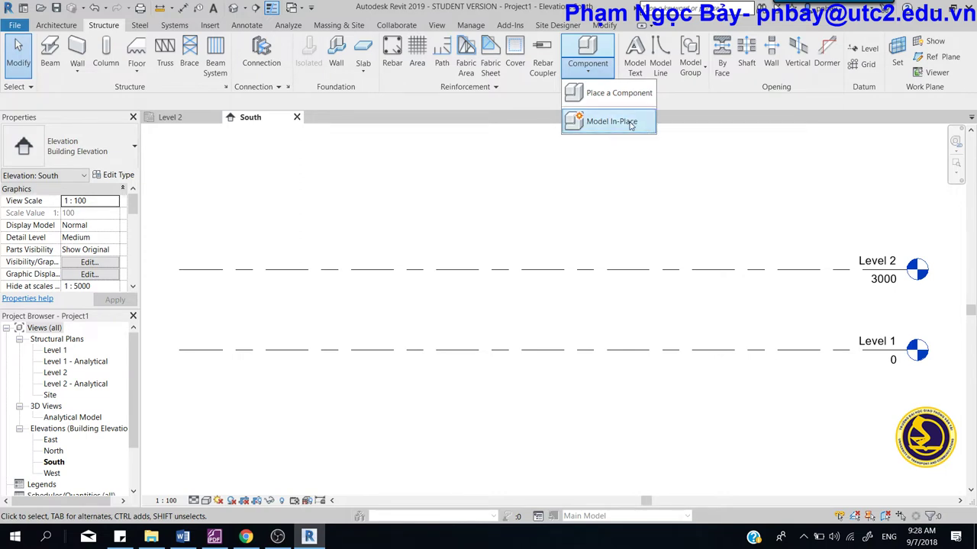
click(631, 125)
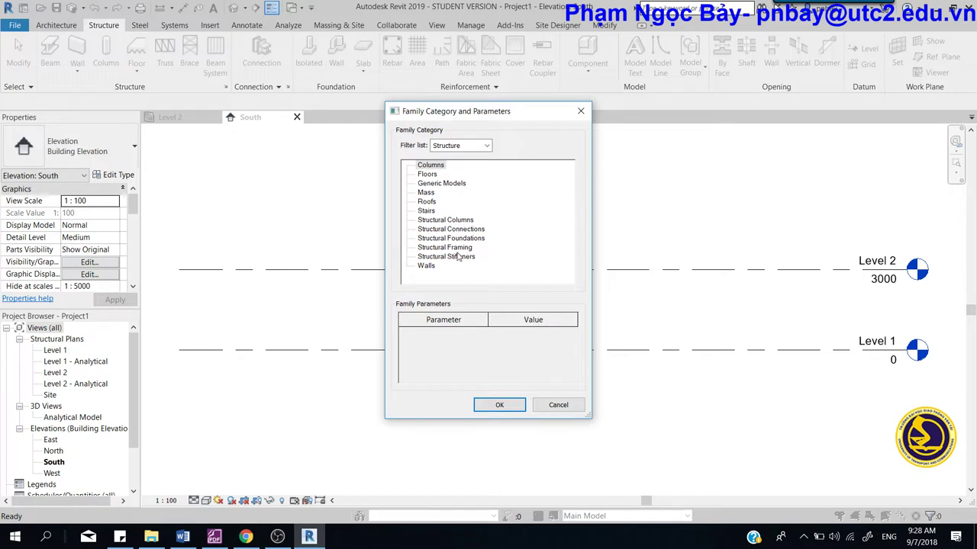
click(428, 175)
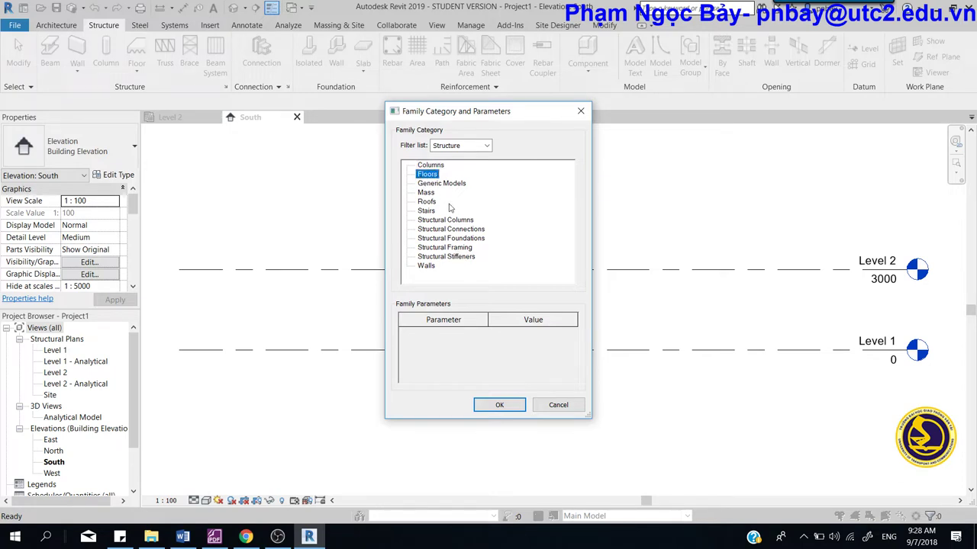
click(490, 404)
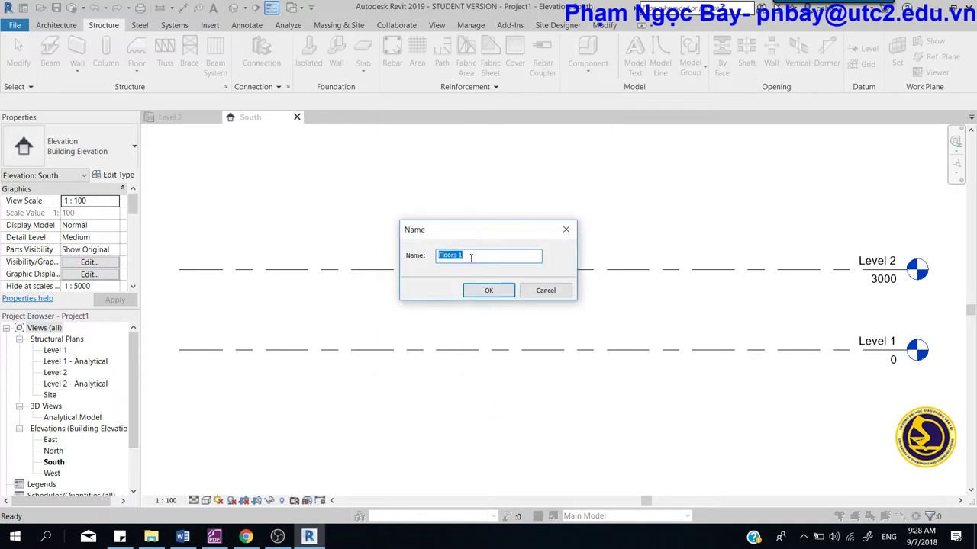
text(bam n)
text(at cau)
key(BackSpace)
key(BackSpace)
key(BackSpace)
key(BackSpace)
key(BackSpace)
key(BackSpace)
key(BackSpace)
key(BackSpace)
text(n mat ca)
Step: Check the Facebook Live broadcast page, then confirm the in-place model's name in Revit
click(246, 536)
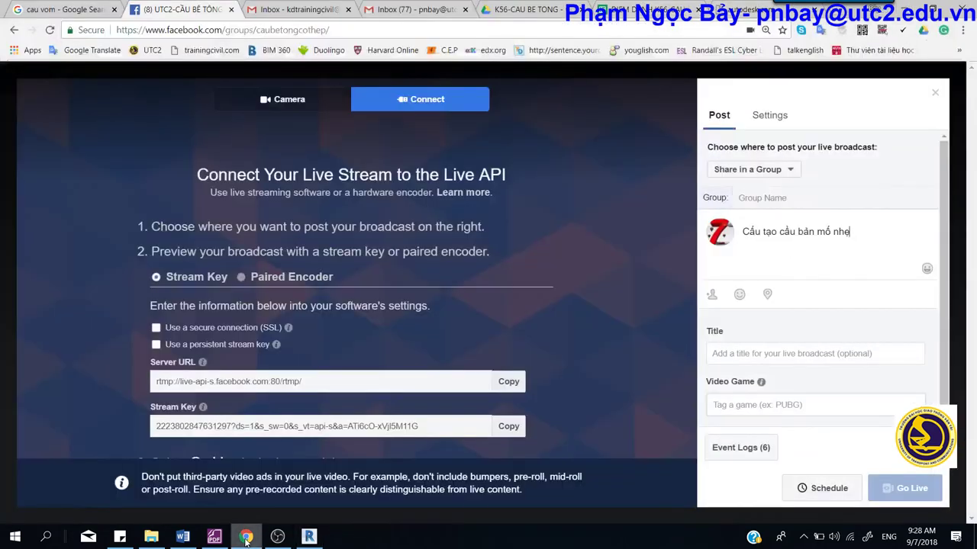
click(246, 536)
click(489, 294)
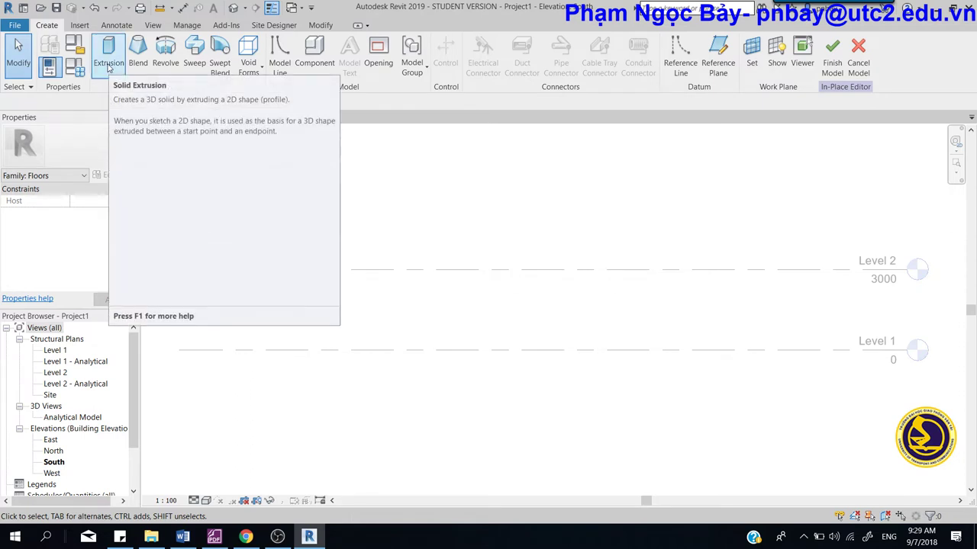
Step: Start a solid extrusion and sketch the first profile edges with lengths 6000 and 5000
click(109, 65)
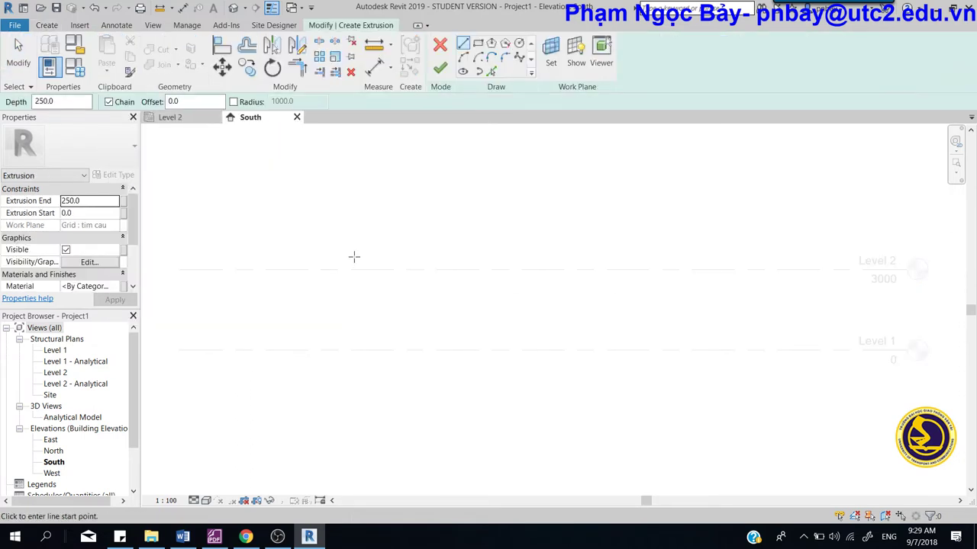
click(358, 271)
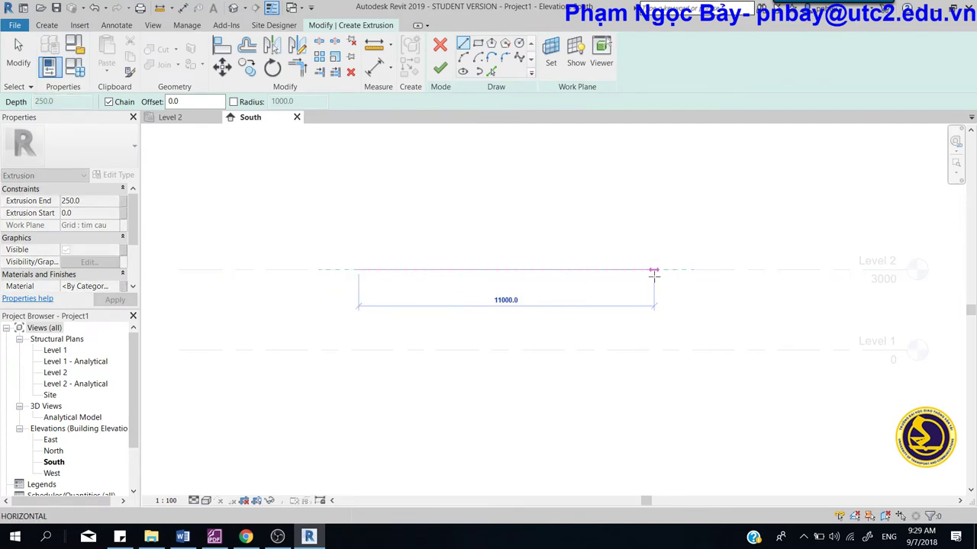
text(6)
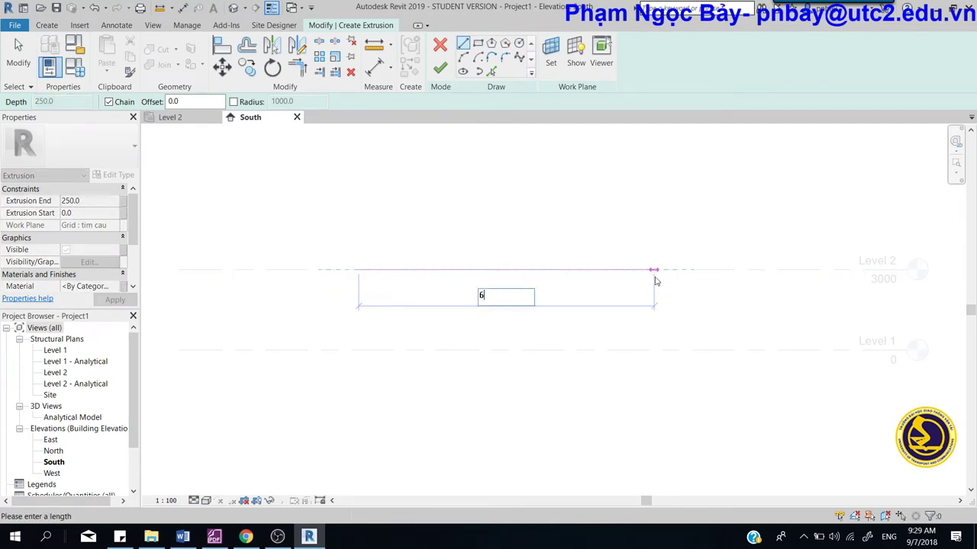
text(000)
key(Return)
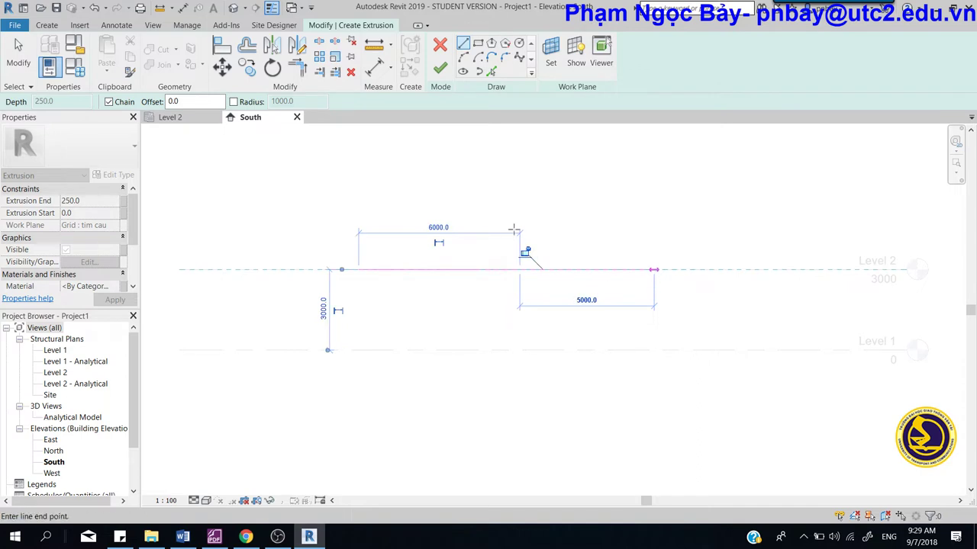
middle_drag(547, 232, 540, 272)
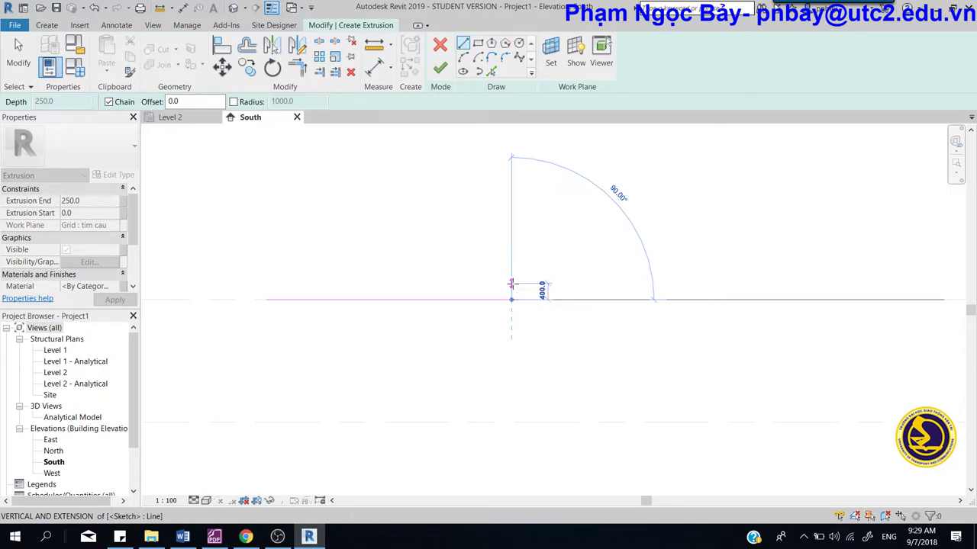
text(50)
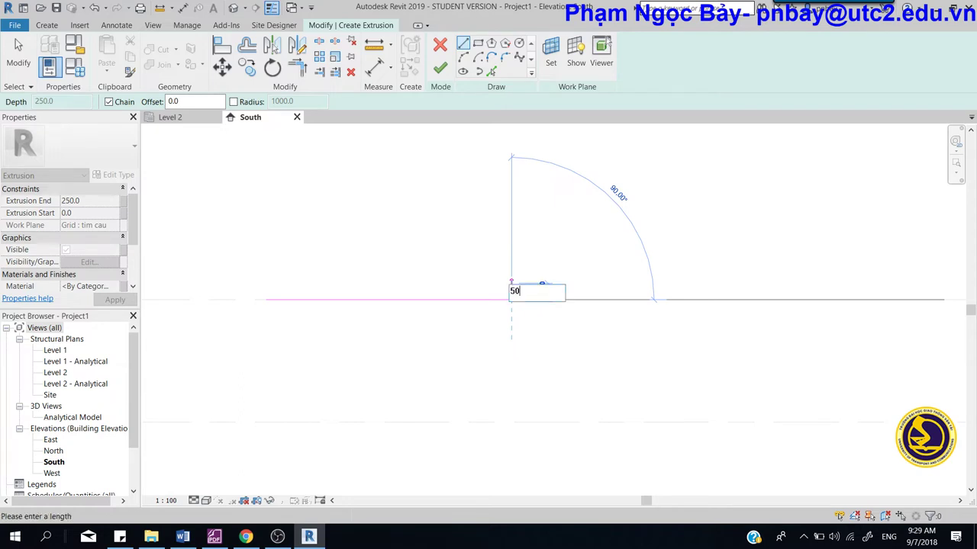
text(00)
key(Return)
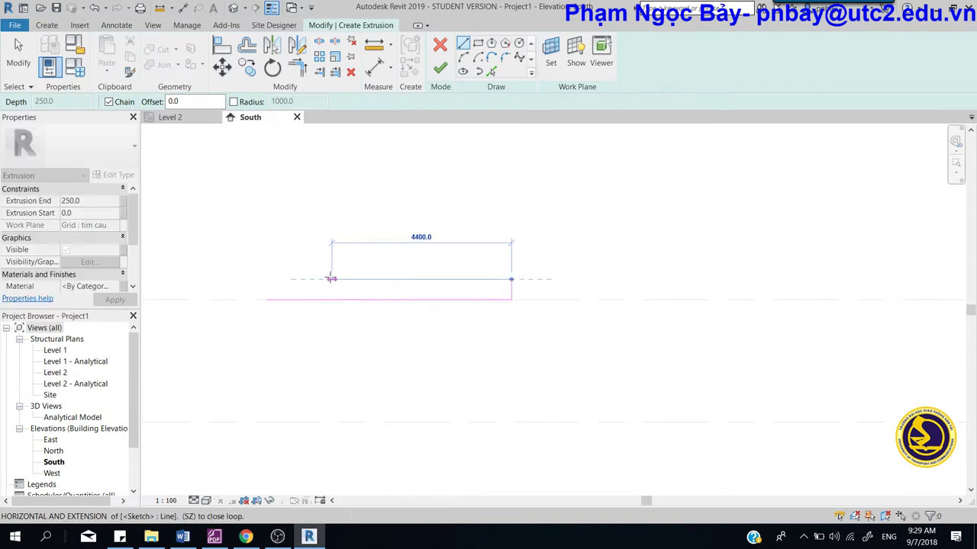
Step: Close the rectangular deck profile and exit the Line tool
click(264, 278)
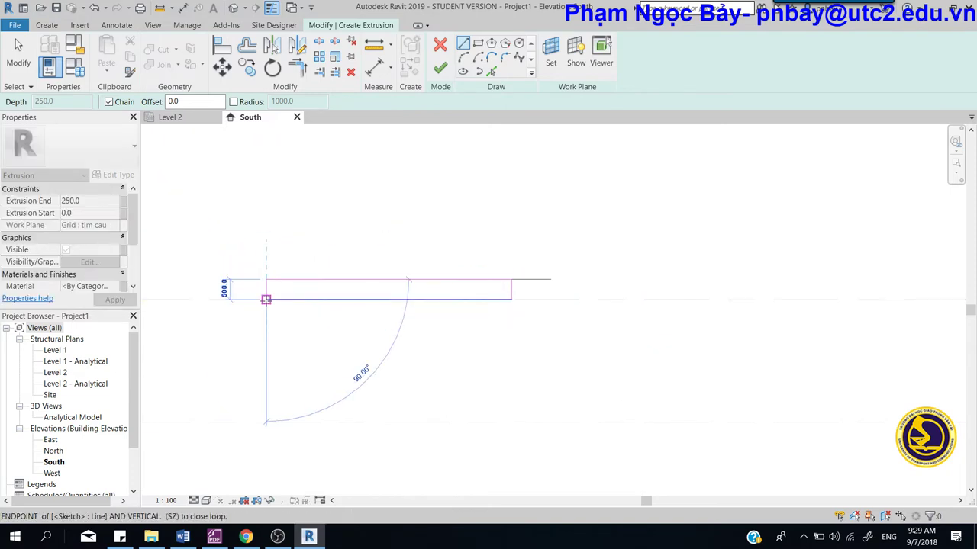
click(267, 299)
right_click(343, 218)
click(359, 223)
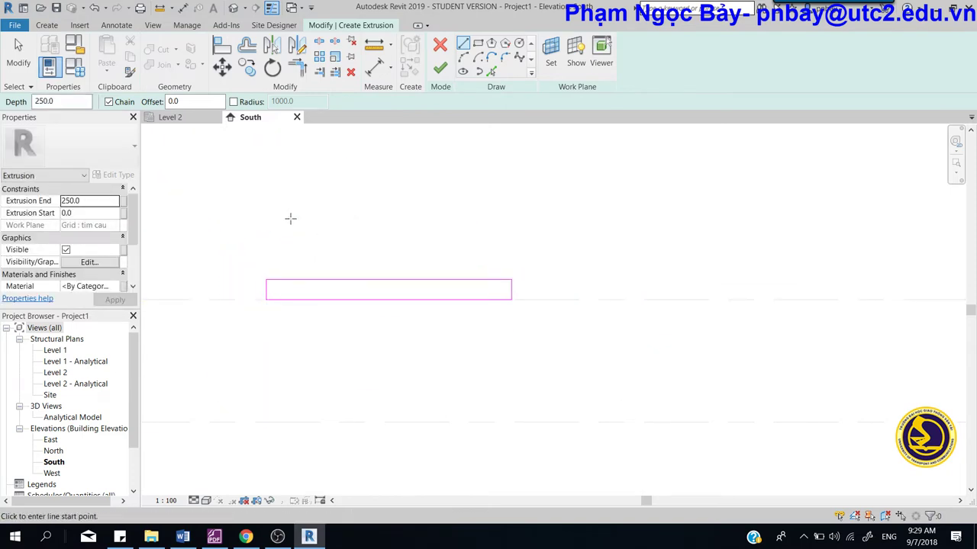
right_click(323, 166)
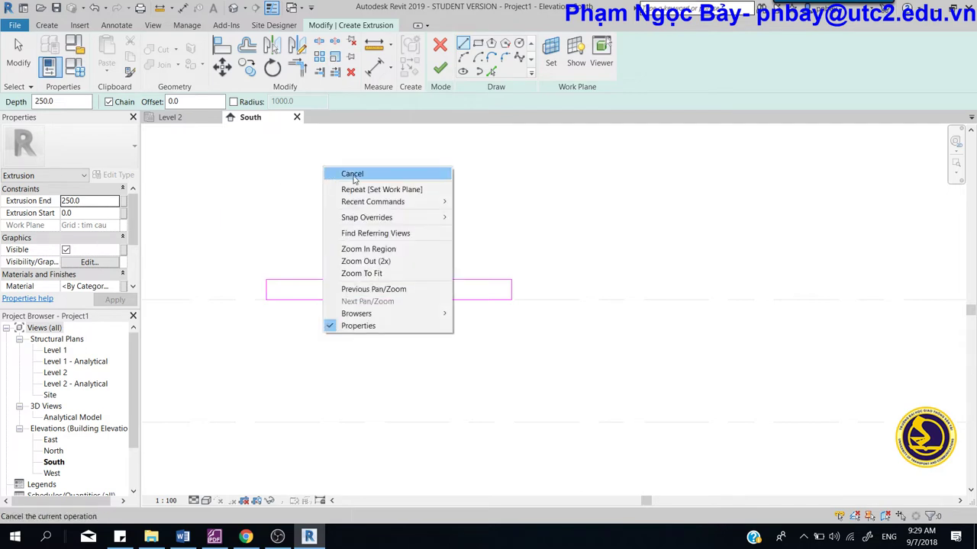
click(354, 174)
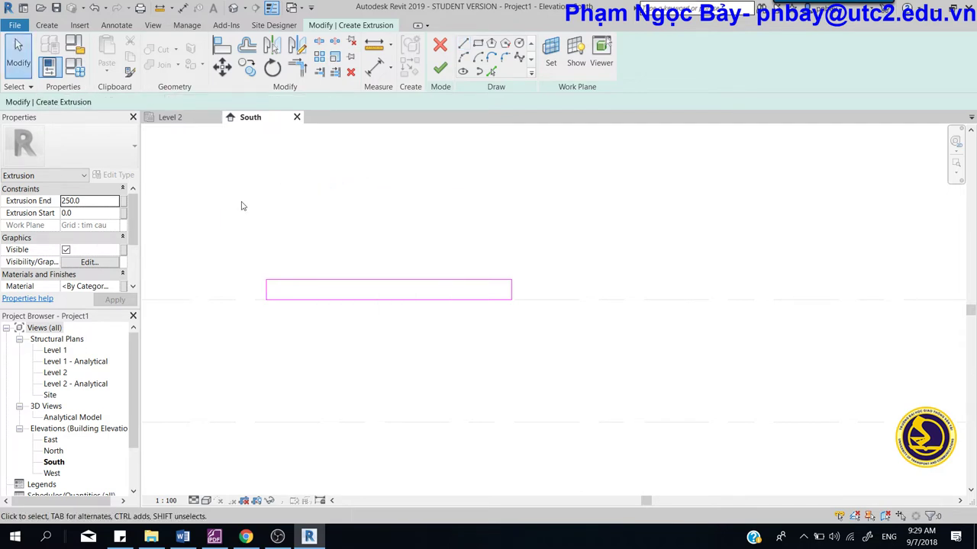
Step: Give the deck extrusion Start -5000 and End 5000, then finish edit mode
click(87, 201)
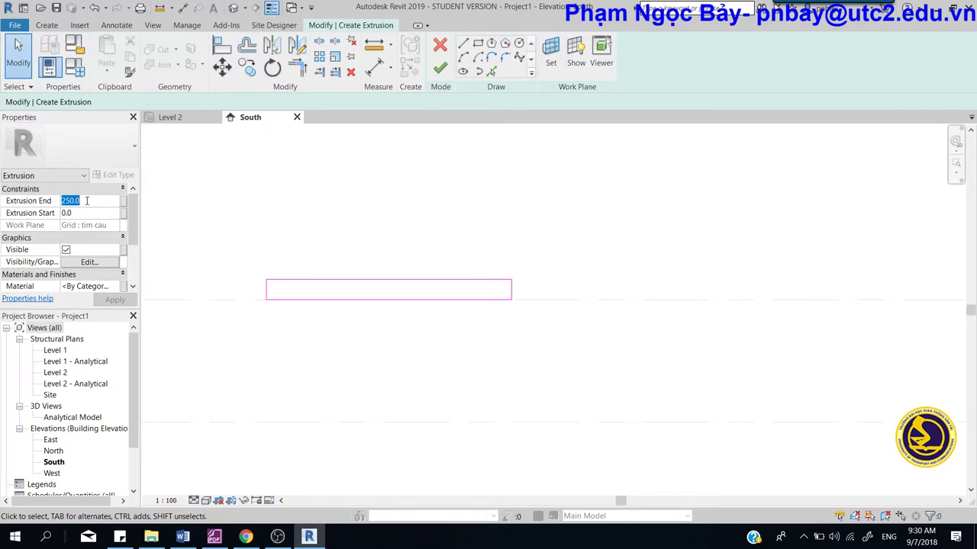
text(-)
text(5m)
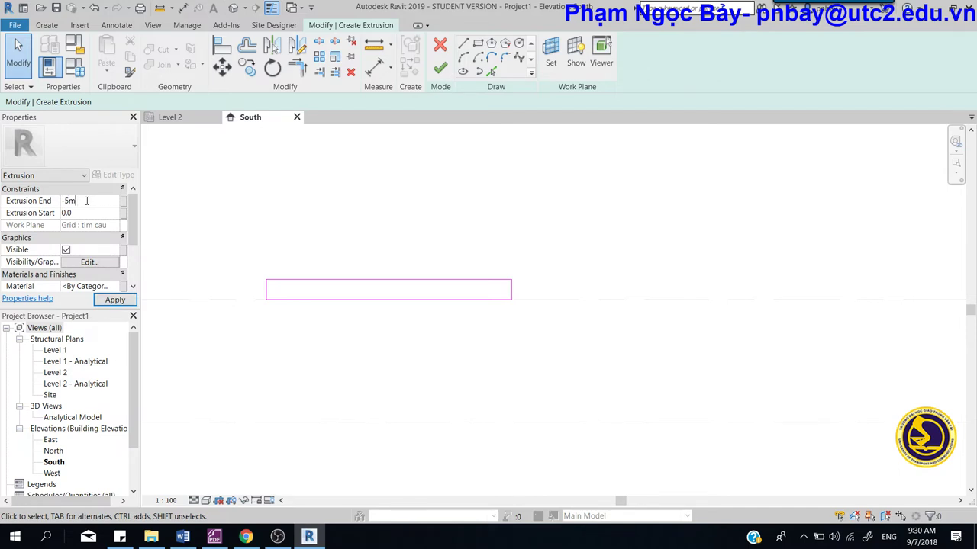
click(85, 213)
text(-)
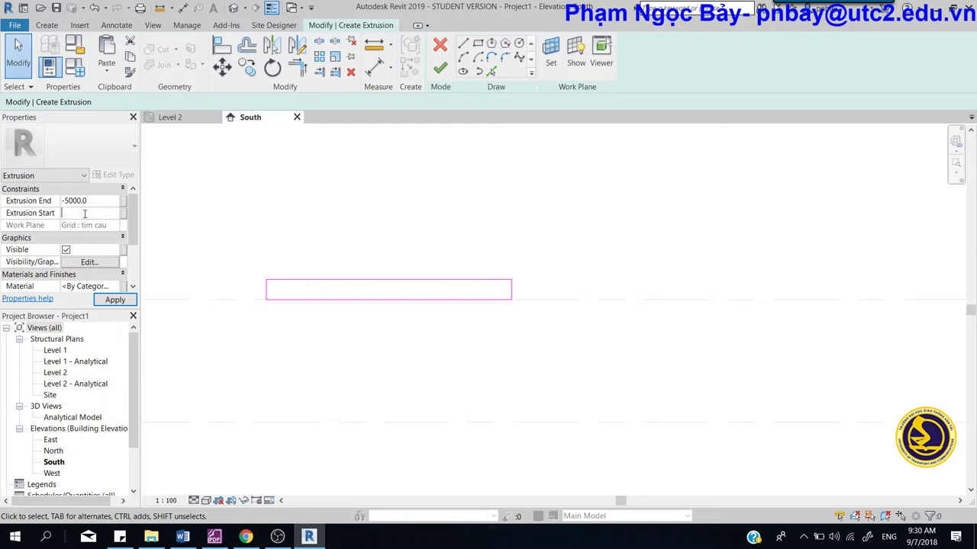
text(5)
text(000)
key(Return)
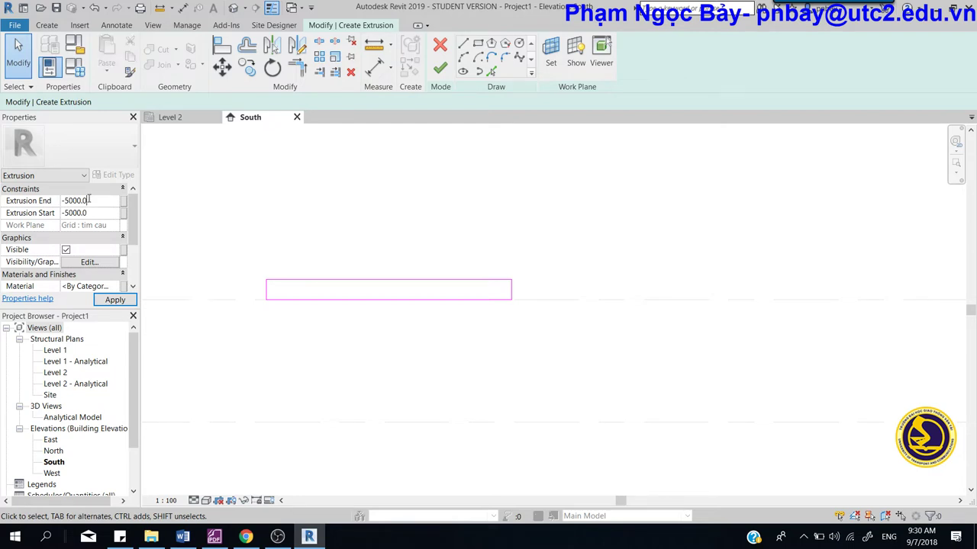
click(34, 200)
text(5000)
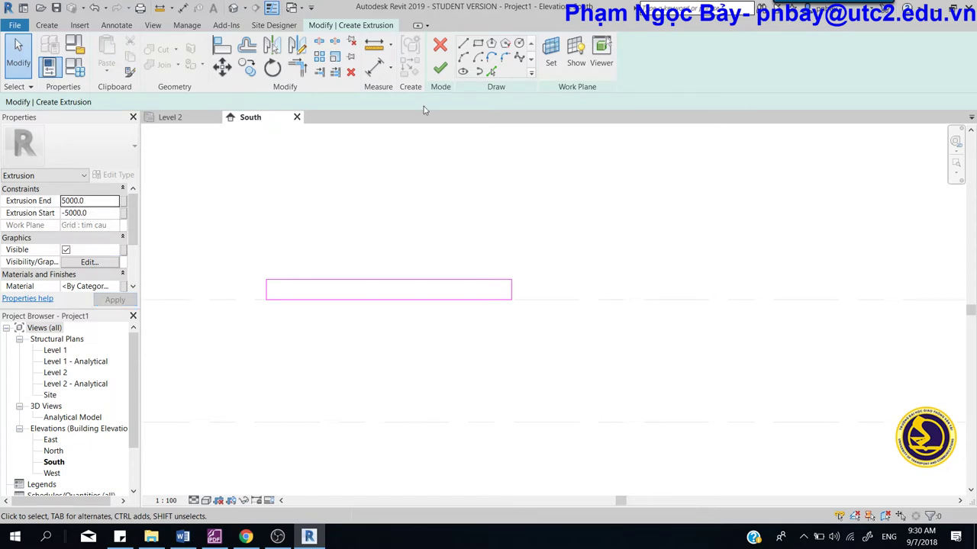
click(440, 71)
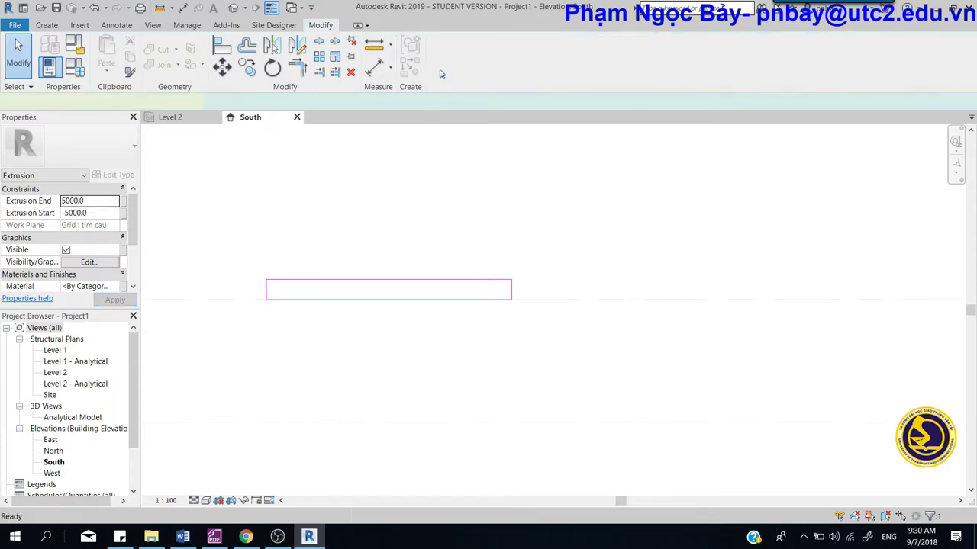
Step: Show the deck slab in the default 3D view at Fine detail with Shaded visual style
click(382, 200)
click(233, 8)
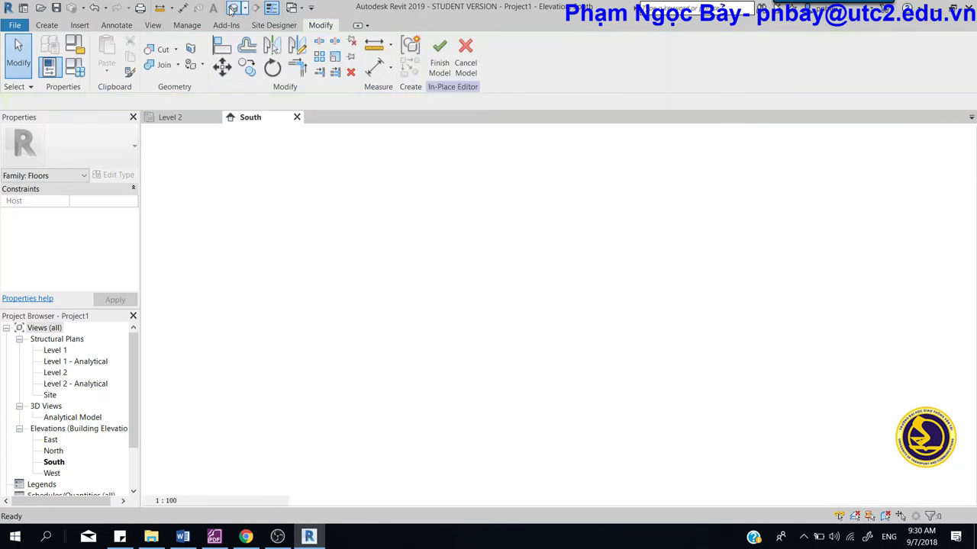
scroll(438, 336, up, 1)
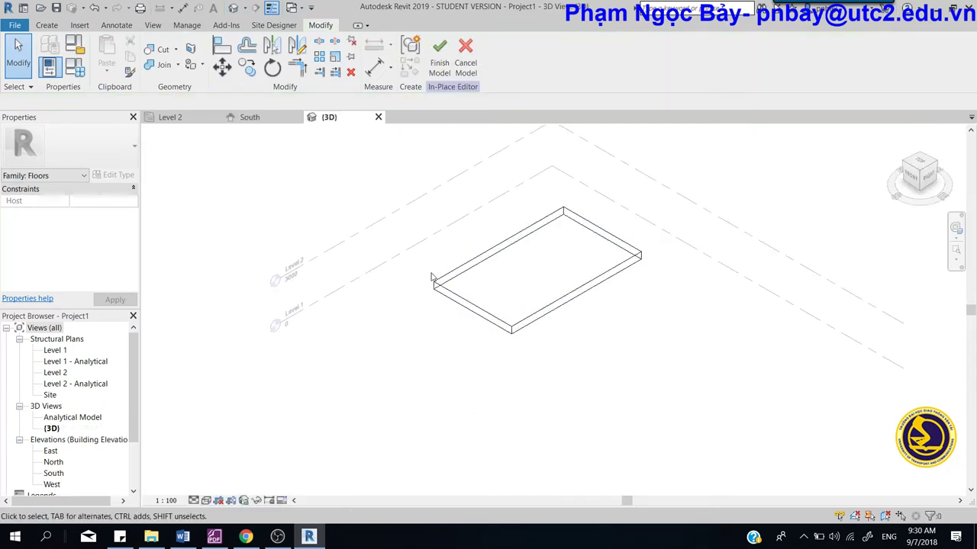
click(194, 501)
click(204, 488)
click(206, 500)
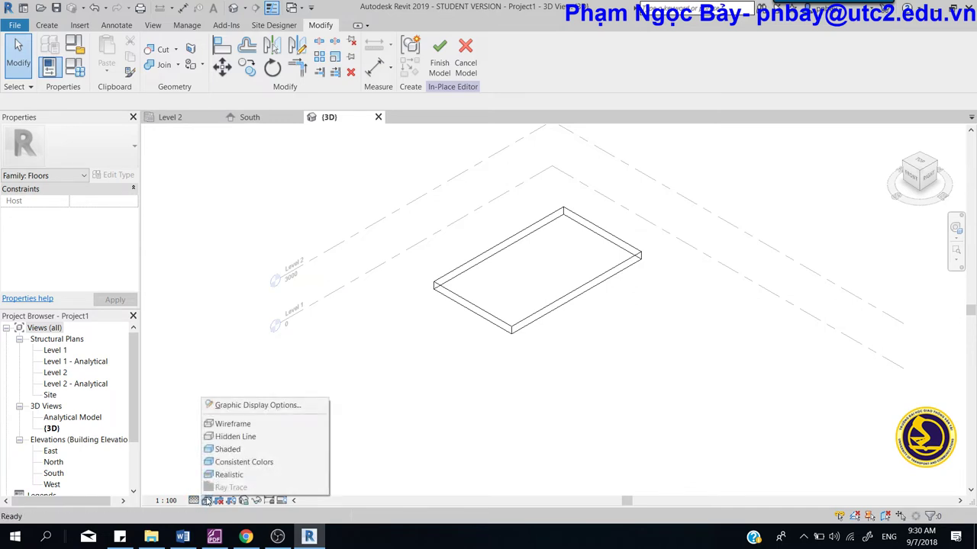
click(228, 450)
scroll(615, 275, up, 3)
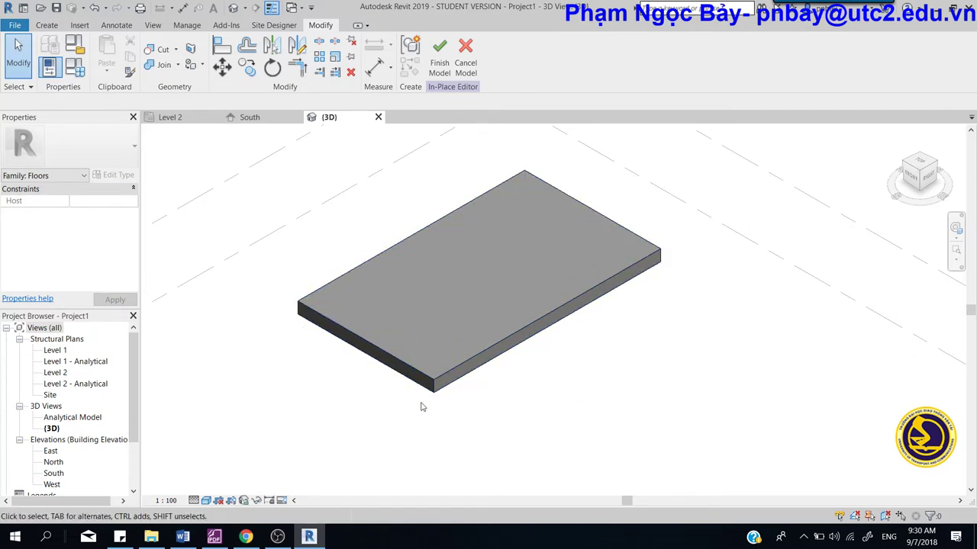
Step: Check the Level 2 plan, then centre the slab in the South elevation and finish the model
click(182, 119)
scroll(496, 275, up, 2)
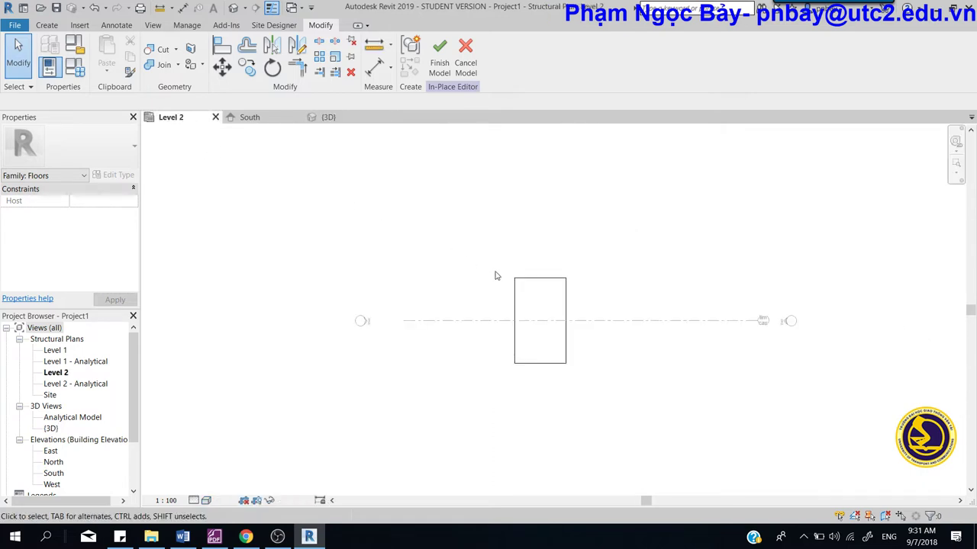
scroll(496, 276, up, 2)
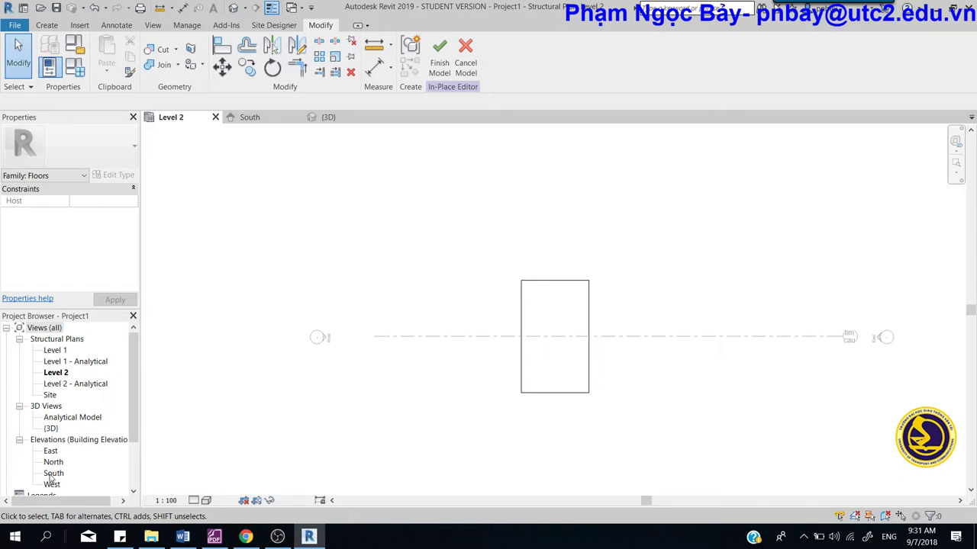
click(245, 120)
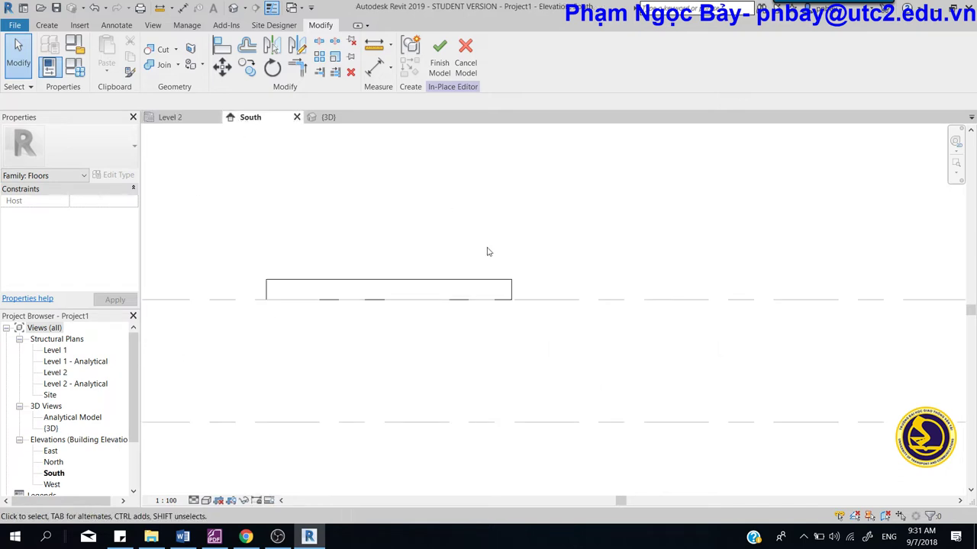
scroll(488, 305, up, 2)
middle_drag(363, 230, 554, 279)
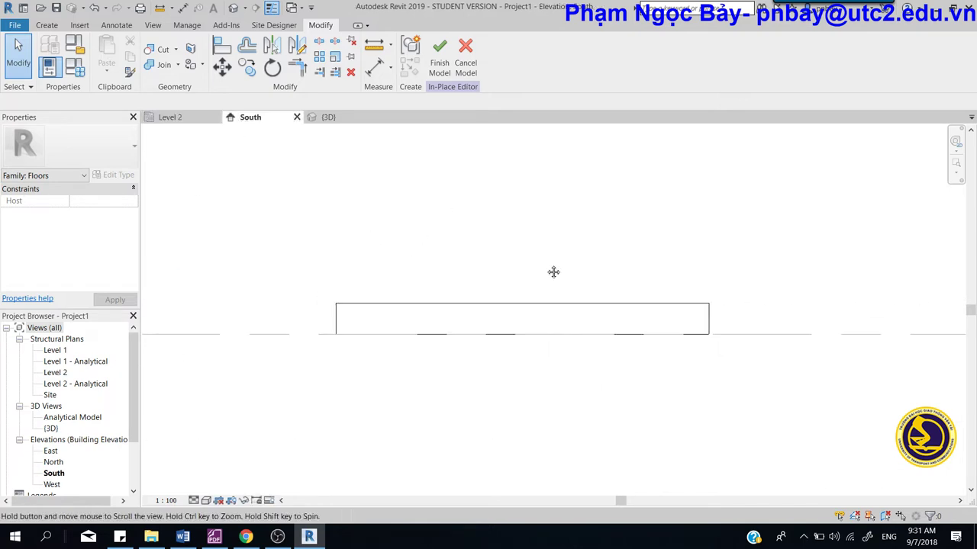
click(440, 67)
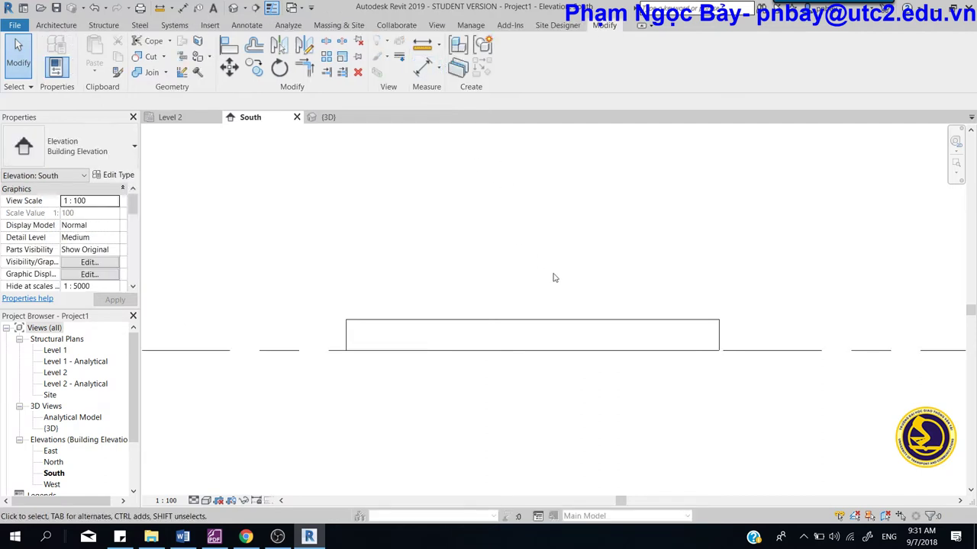
Step: Create an in-place Structural Foundations model named 'mo cau' and begin an extrusion
scroll(546, 277, down, 1)
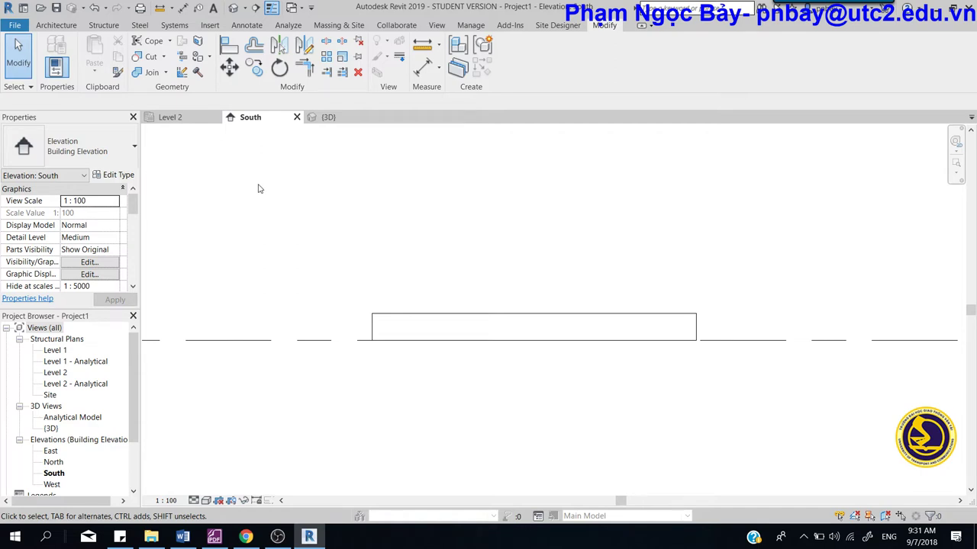
click(99, 26)
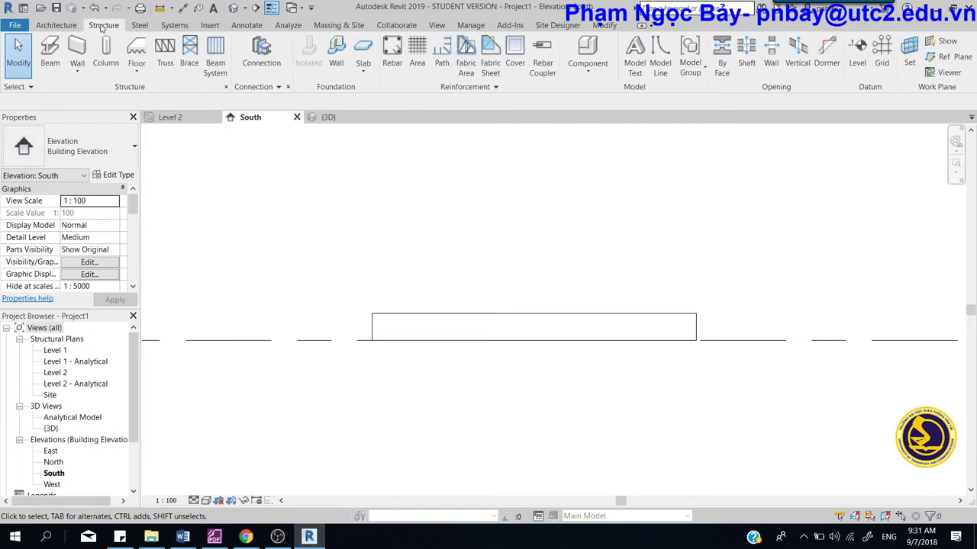
click(587, 70)
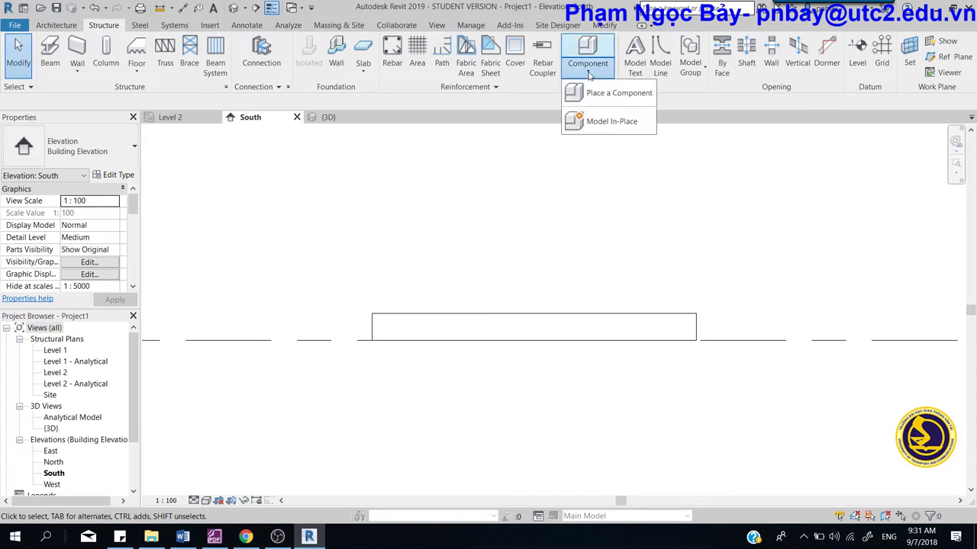
click(602, 122)
click(473, 238)
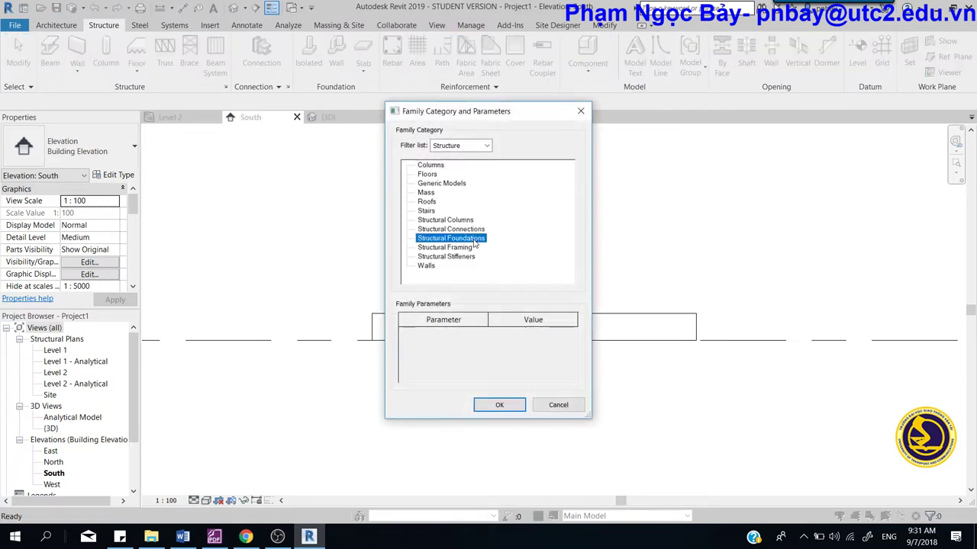
click(509, 404)
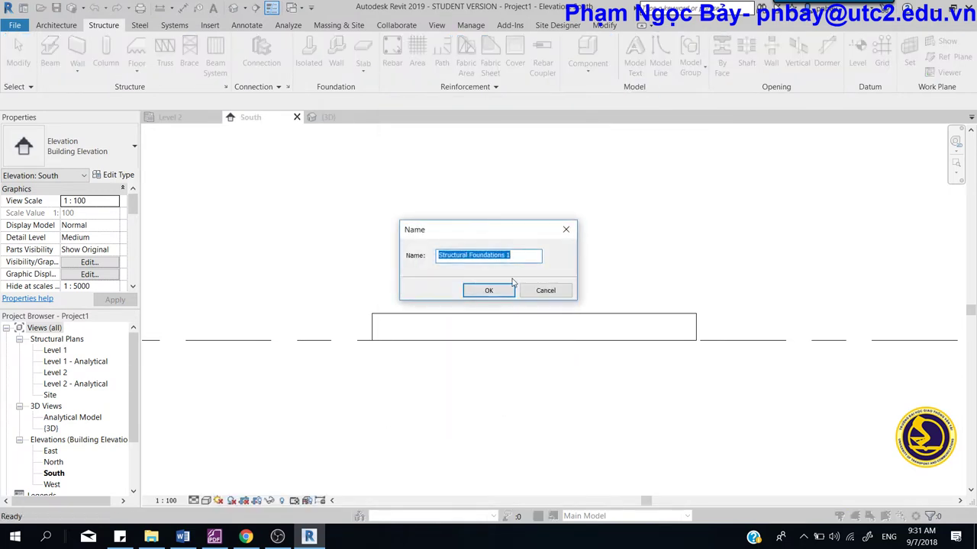
text(mo cau)
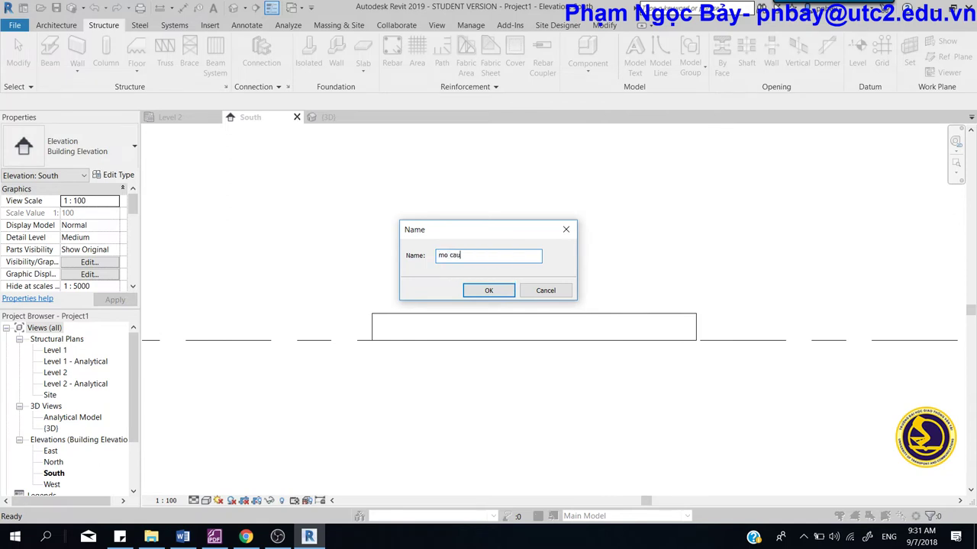
click(500, 291)
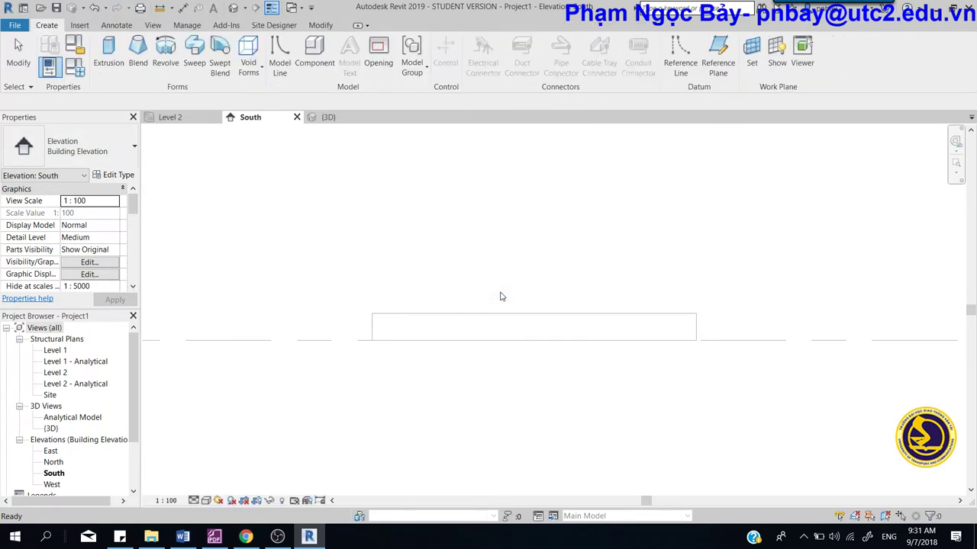
click(108, 57)
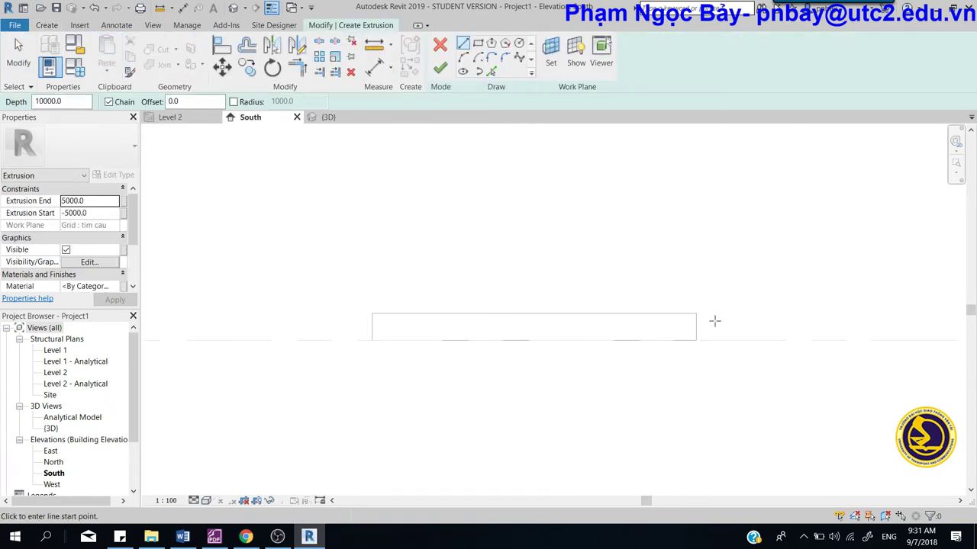
Step: Begin the abutment outline at the deck's right end with a 25cm horizontal line and vertical edge
scroll(714, 321, up, 3)
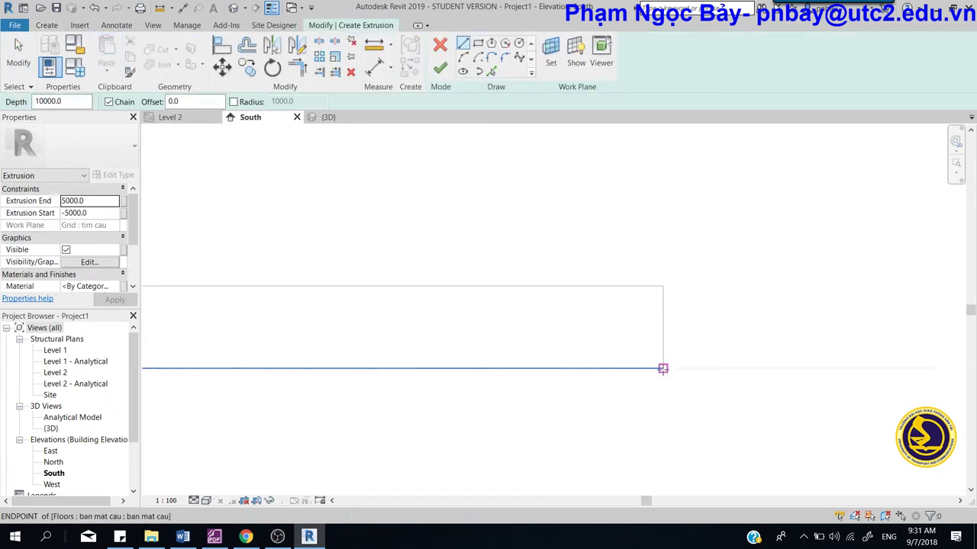
scroll(676, 368, up, 3)
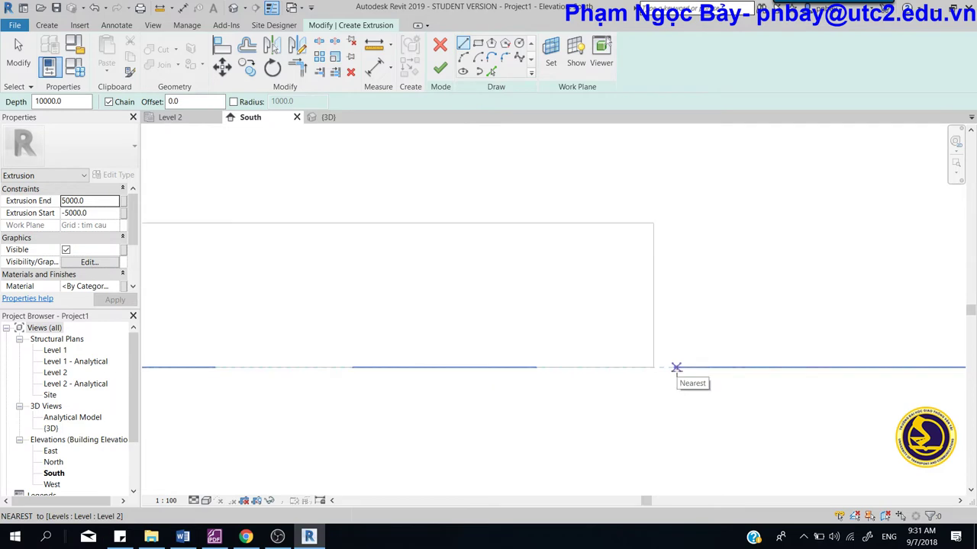
scroll(676, 368, up, 1)
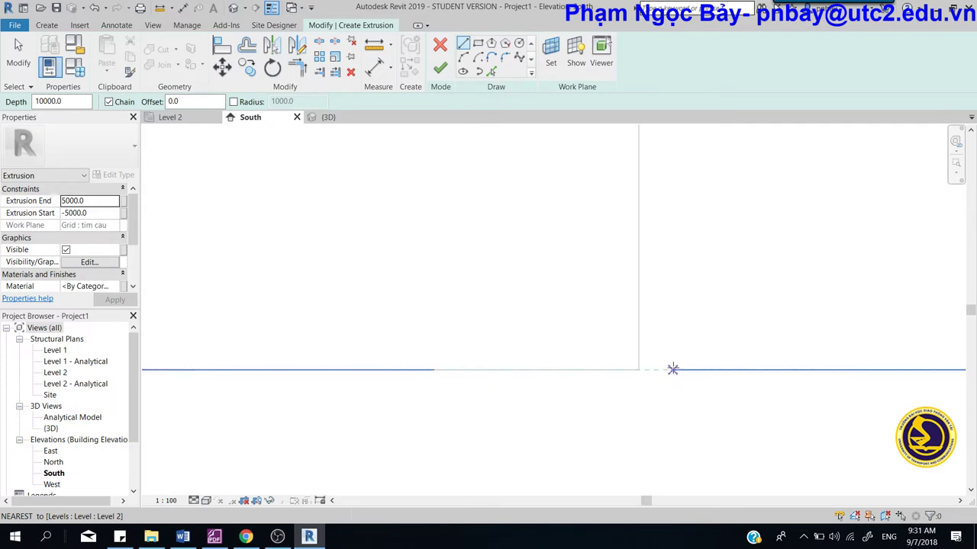
scroll(664, 371, down, 2)
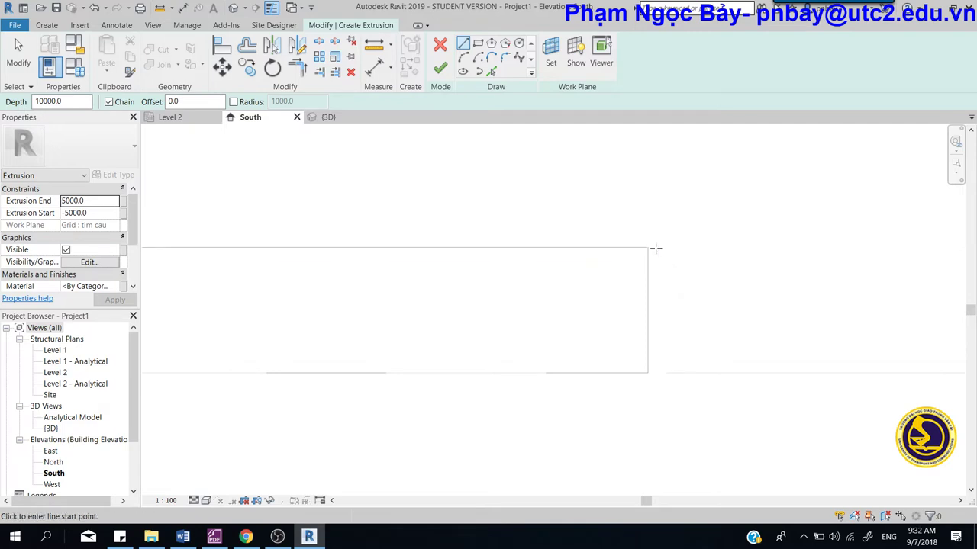
click(648, 248)
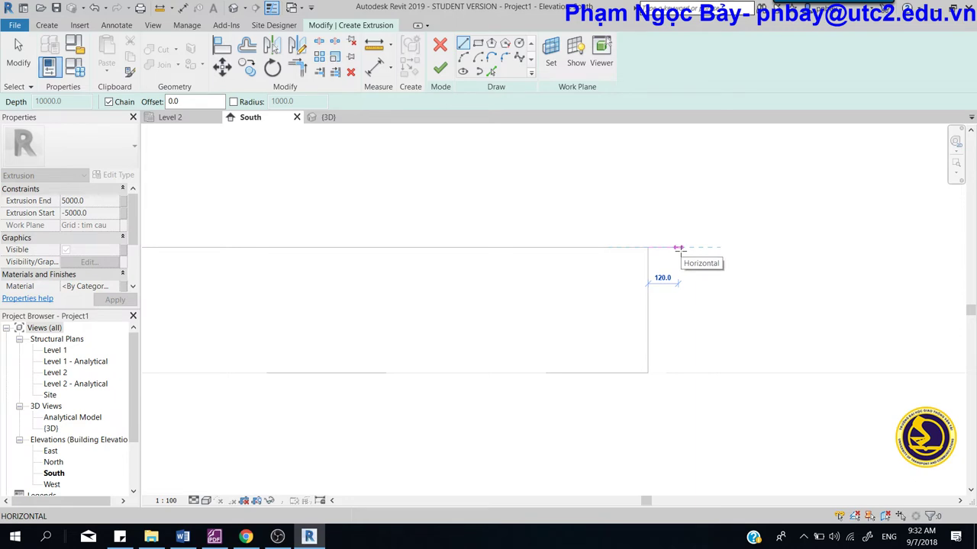
text(25cm)
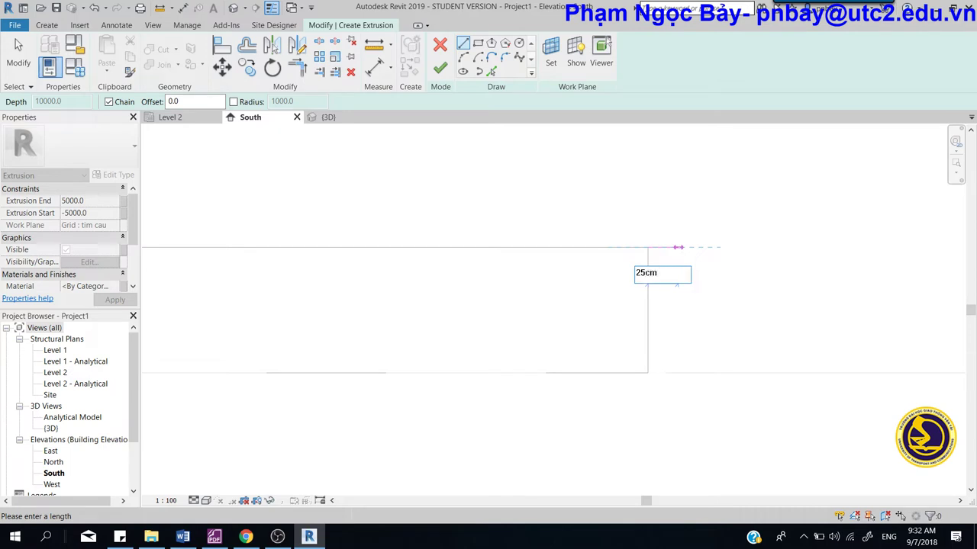
key(Return)
scroll(737, 281, down, 1)
scroll(710, 321, down, 1)
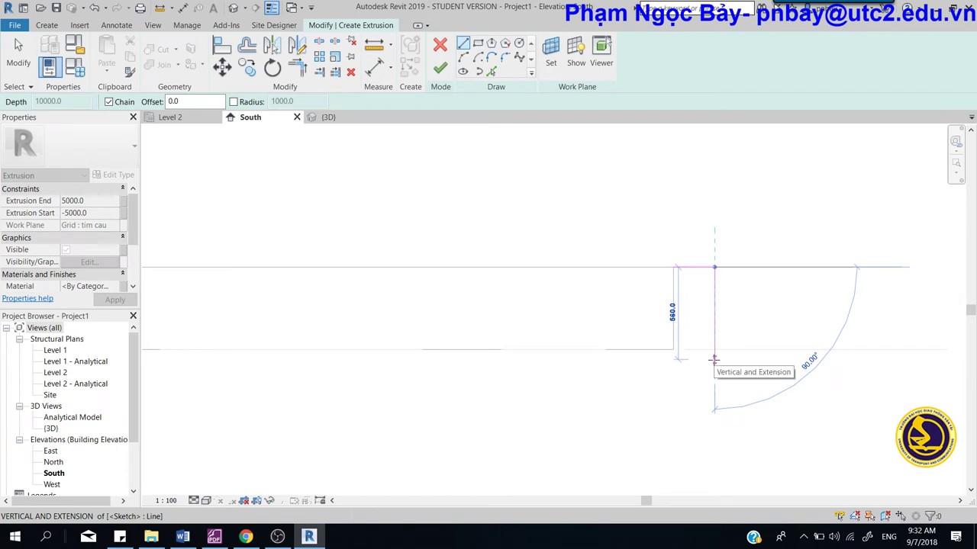
click(714, 360)
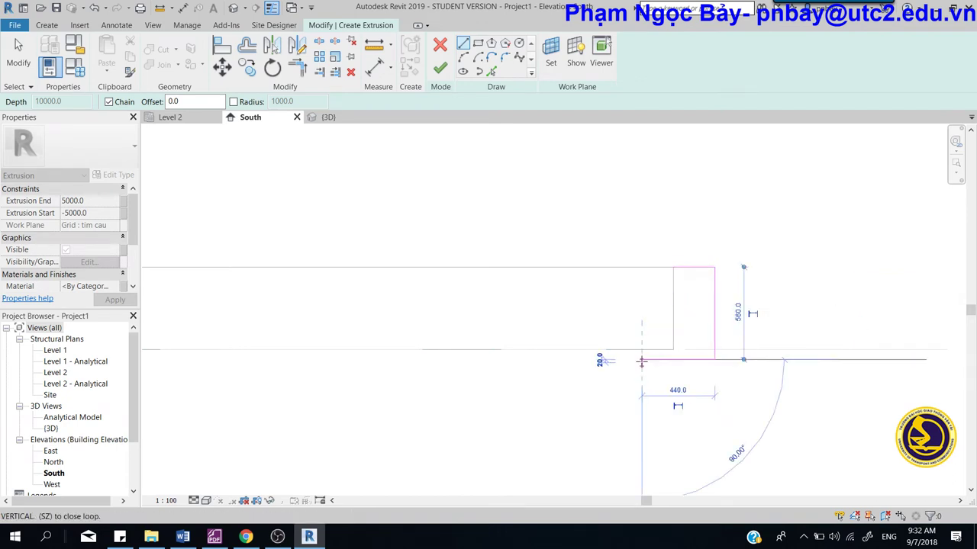
Step: Sketch the stepped wall and footing edges down to Level 1 and along the footing base
scroll(642, 361, down, 2)
click(641, 359)
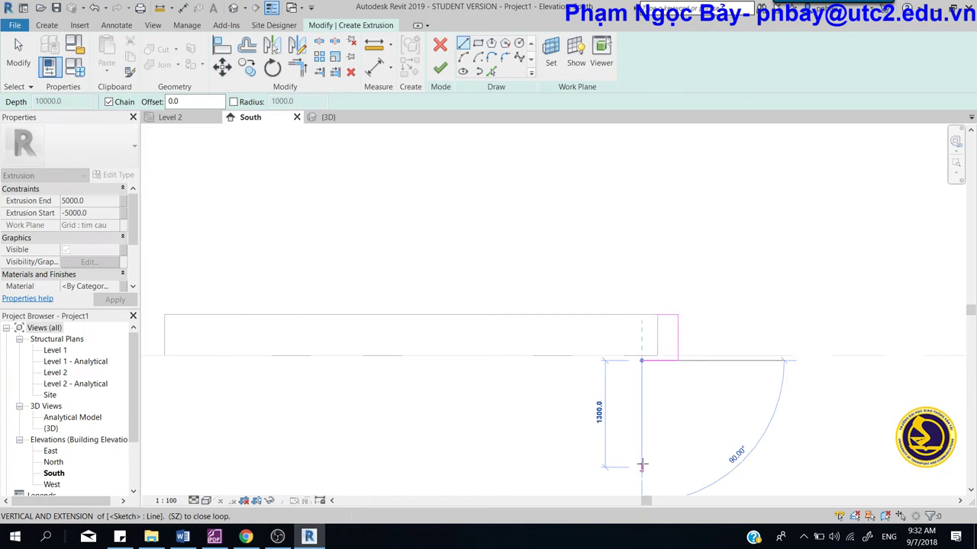
scroll(633, 443, down, 2)
middle_drag(633, 442, 619, 335)
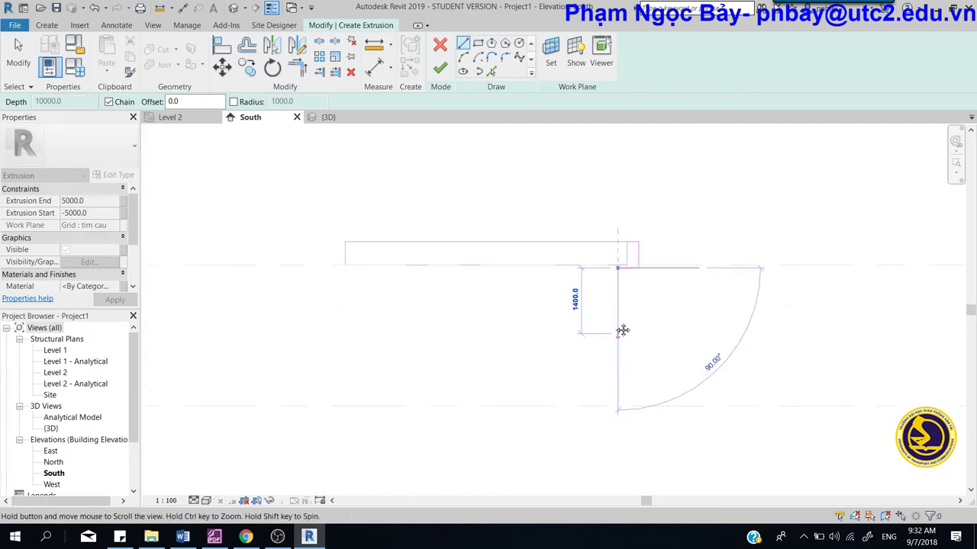
scroll(617, 347, up, 2)
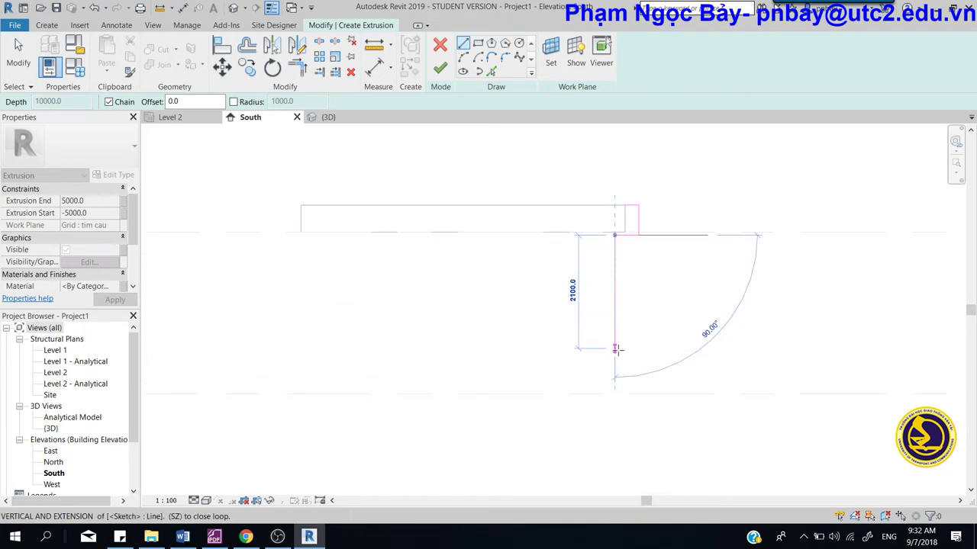
click(615, 348)
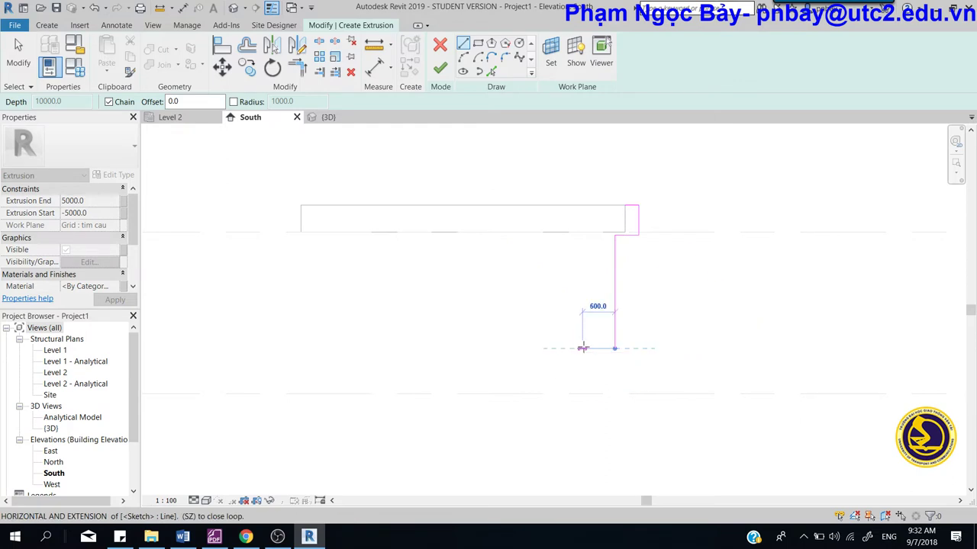
click(581, 348)
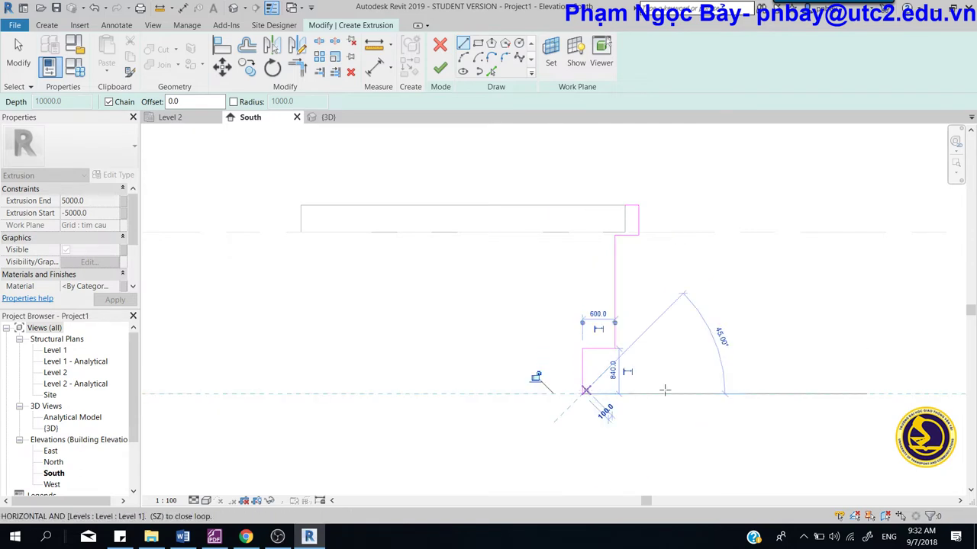
click(582, 393)
click(690, 393)
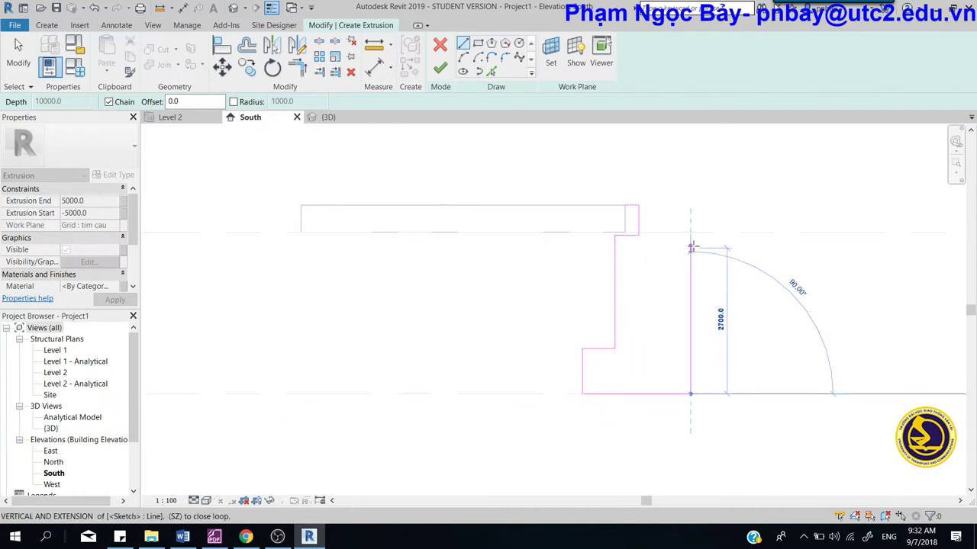
Step: Draw the rear vertical edge, top ledge and backwall to close the abutment outline
scroll(690, 226, up, 2)
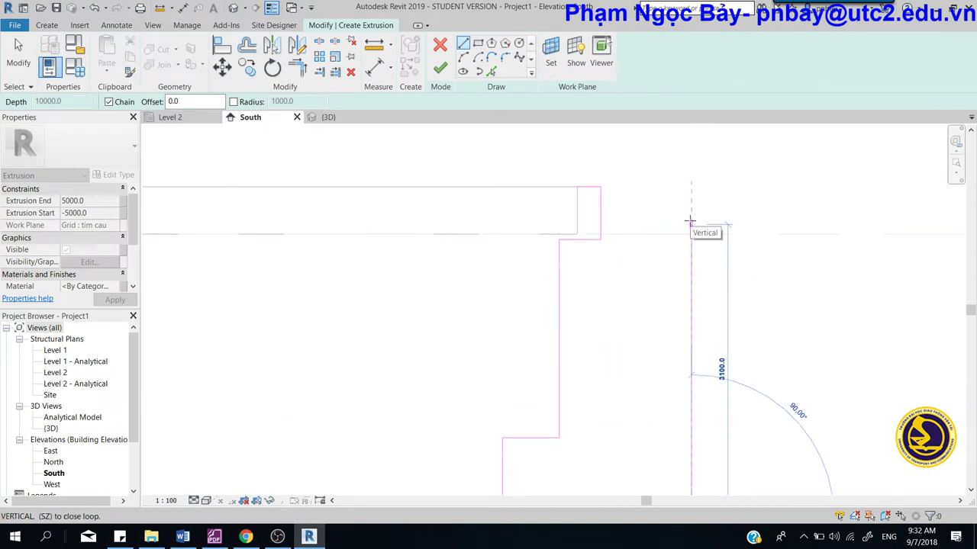
scroll(687, 225, up, 2)
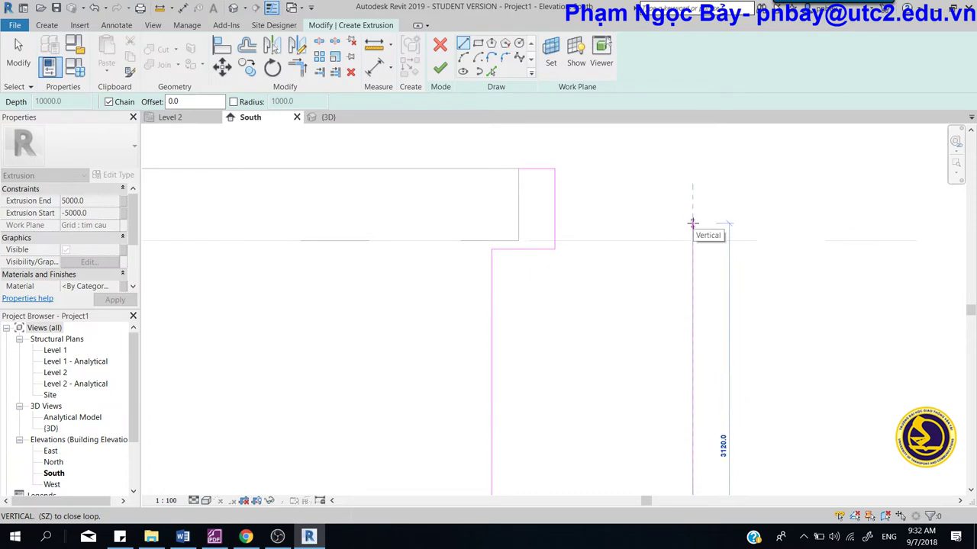
click(692, 223)
click(666, 223)
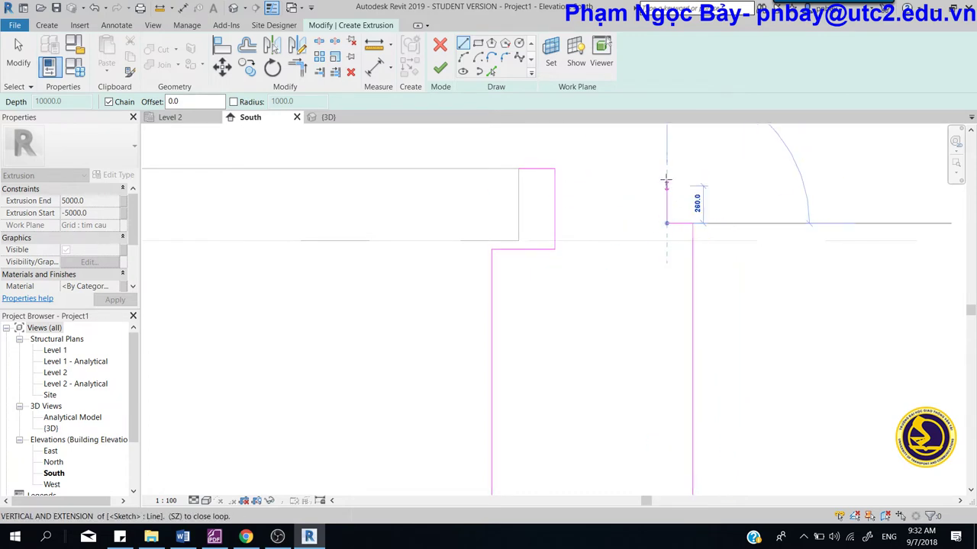
click(666, 168)
click(554, 169)
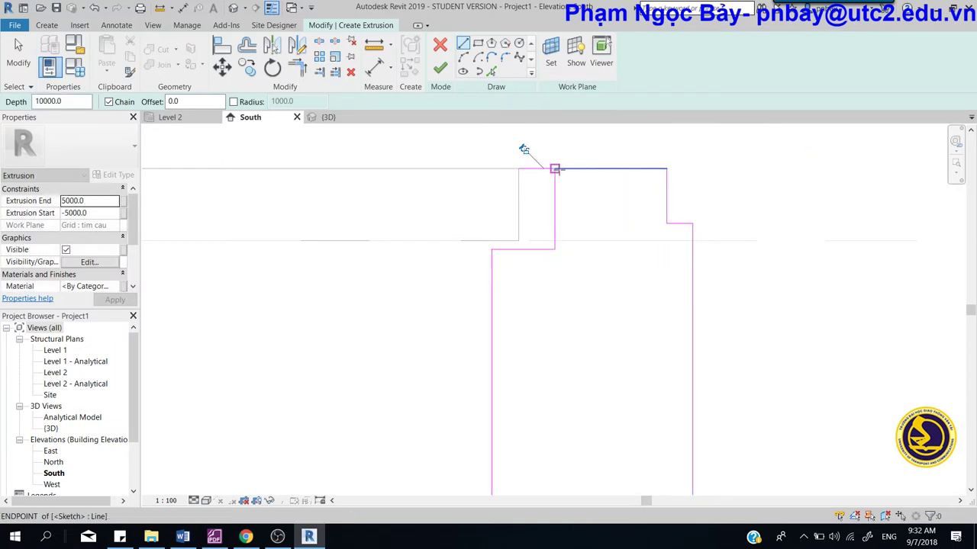
key(Escape)
key(Escape)
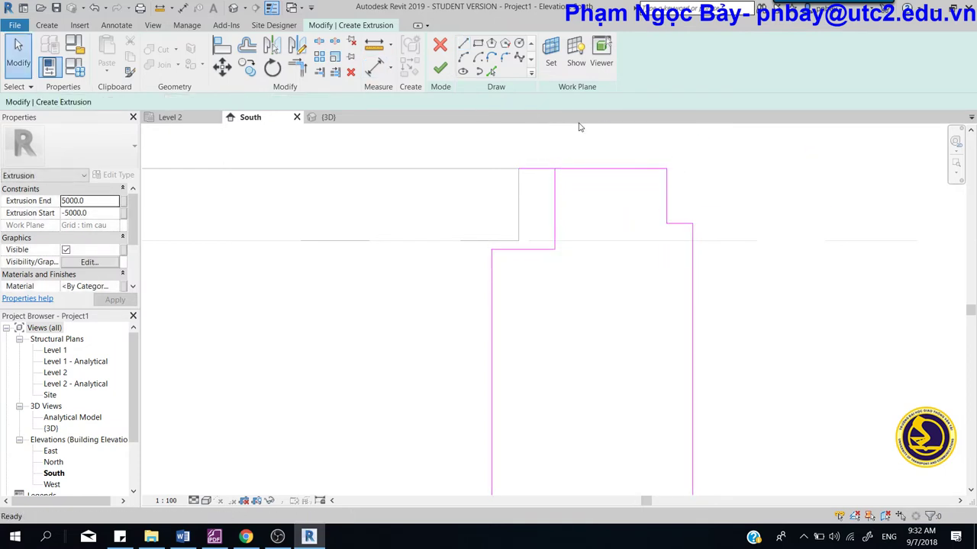
Step: Check the outline's top edge dimensions and finish the sketch into the abutment extrusion
right_click(607, 131)
click(622, 137)
click(531, 174)
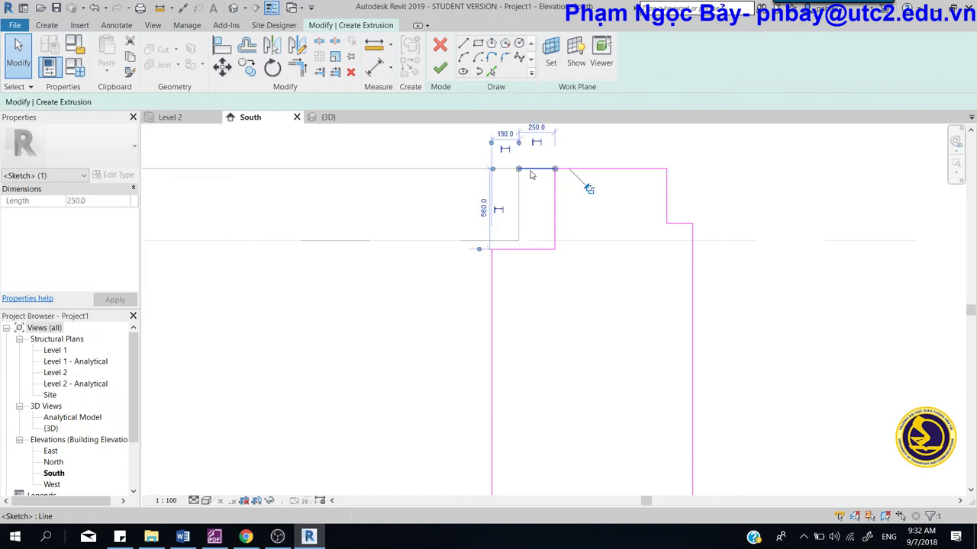
click(521, 179)
scroll(539, 206, down, 3)
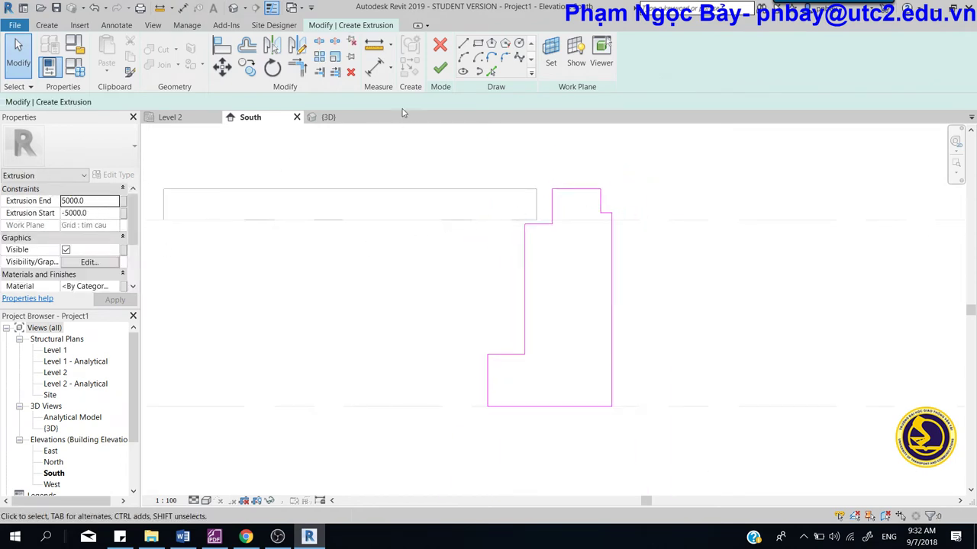
click(440, 68)
Step: Review the mo cau abutment in 3D and Level 2, finish the model, and frame it in South elevation
click(381, 262)
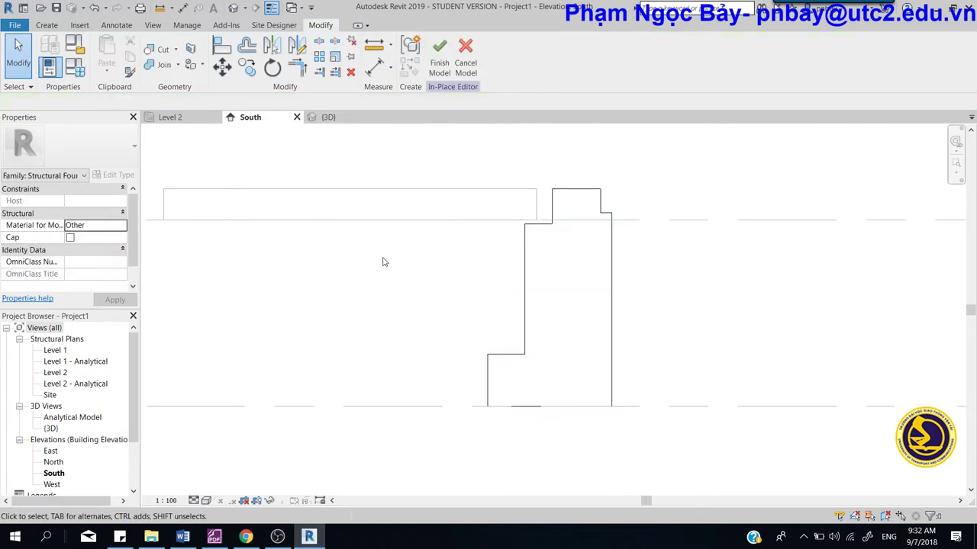
click(328, 117)
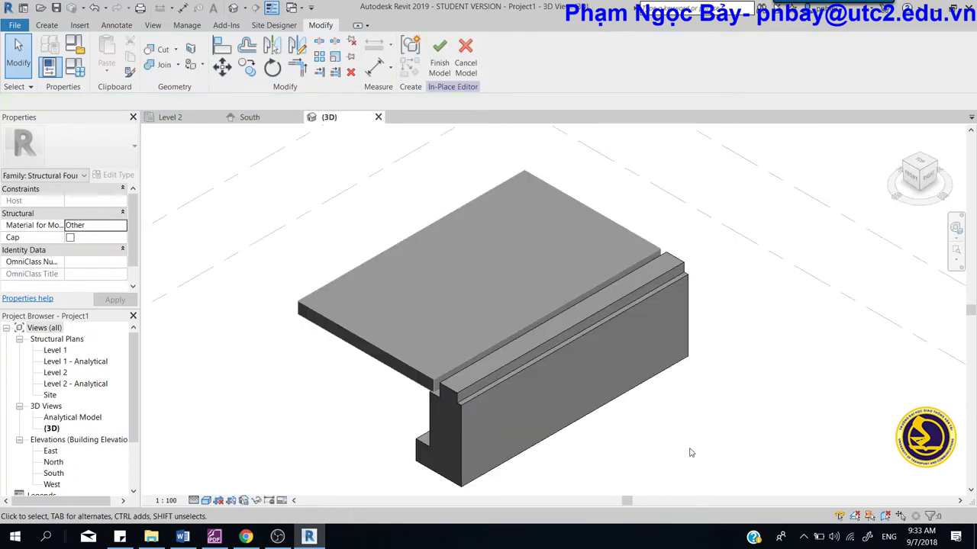
mouse_move(640, 463)
shift+middle_down()
mouse_move(712, 437)
mouse_move(756, 373)
mouse_move(761, 323)
mouse_move(639, 372)
mouse_move(593, 371)
shift+middle_up()
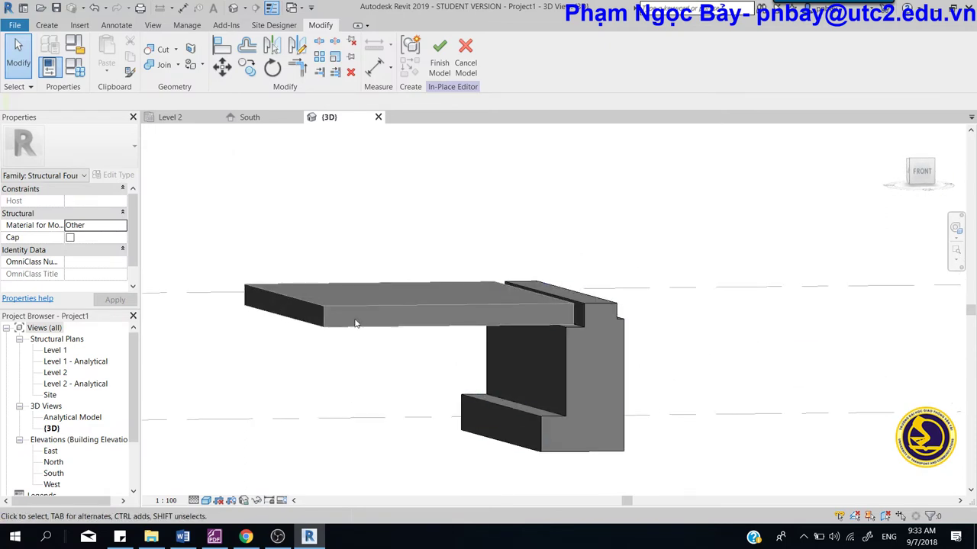
click(196, 122)
click(439, 53)
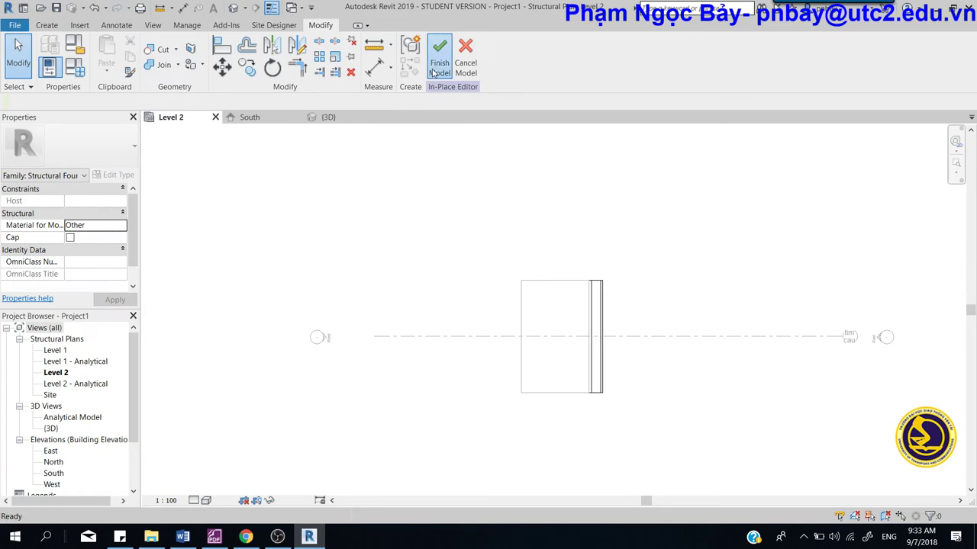
click(255, 118)
scroll(427, 316, down, 2)
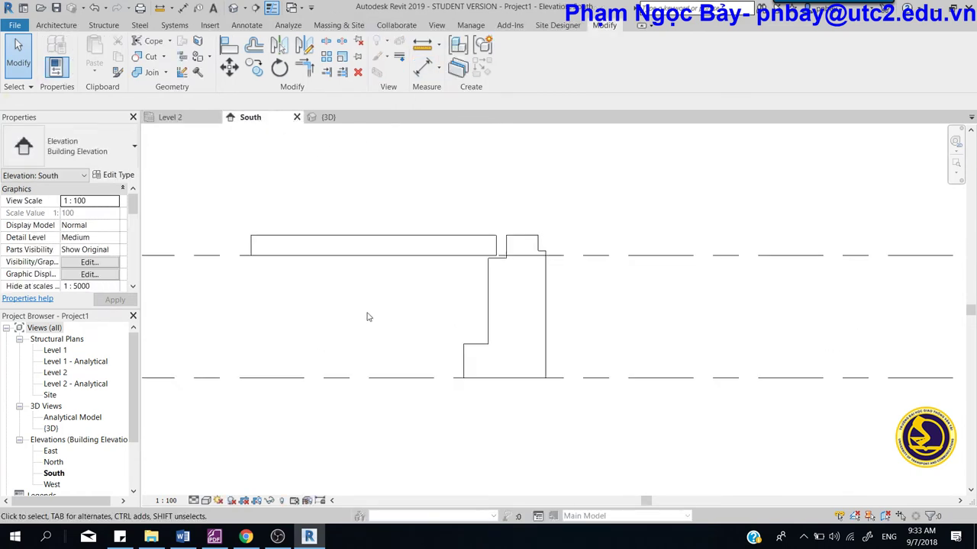
middle_drag(366, 316, 598, 356)
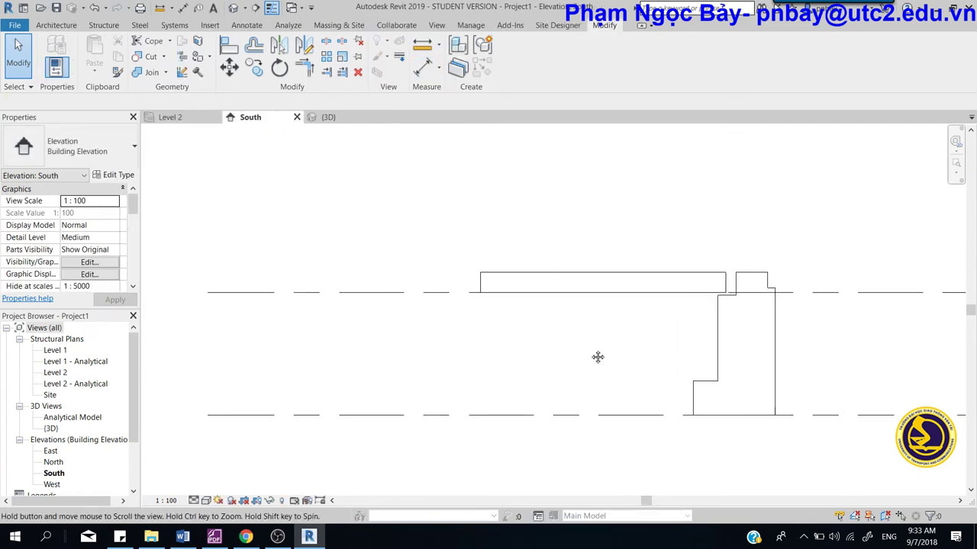
Step: Select the abutment and start a mirror, then cancel it
click(775, 343)
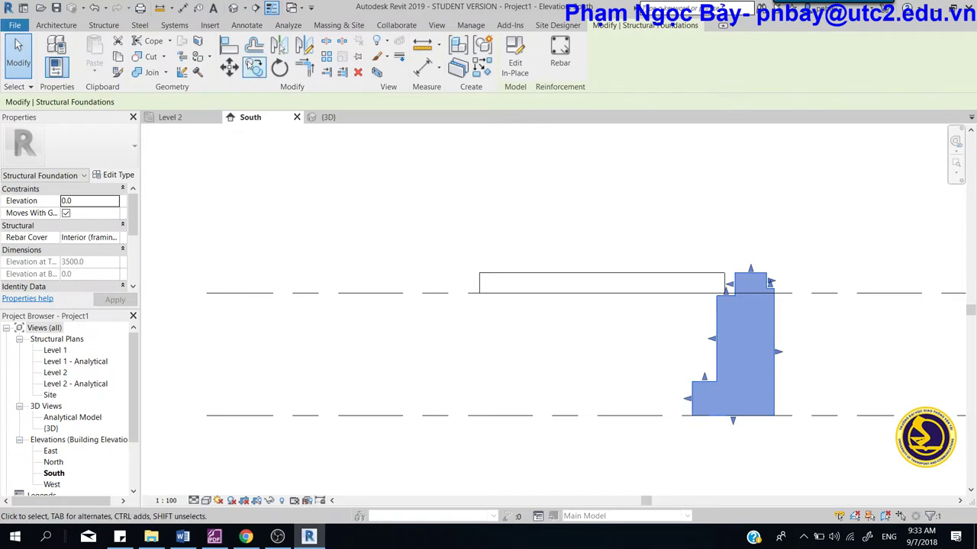
click(279, 47)
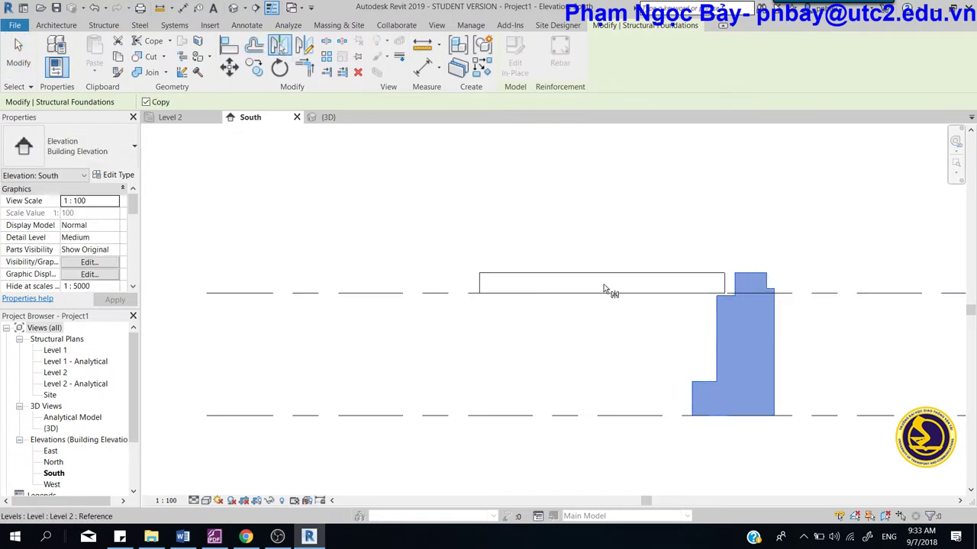
right_click(560, 197)
click(584, 201)
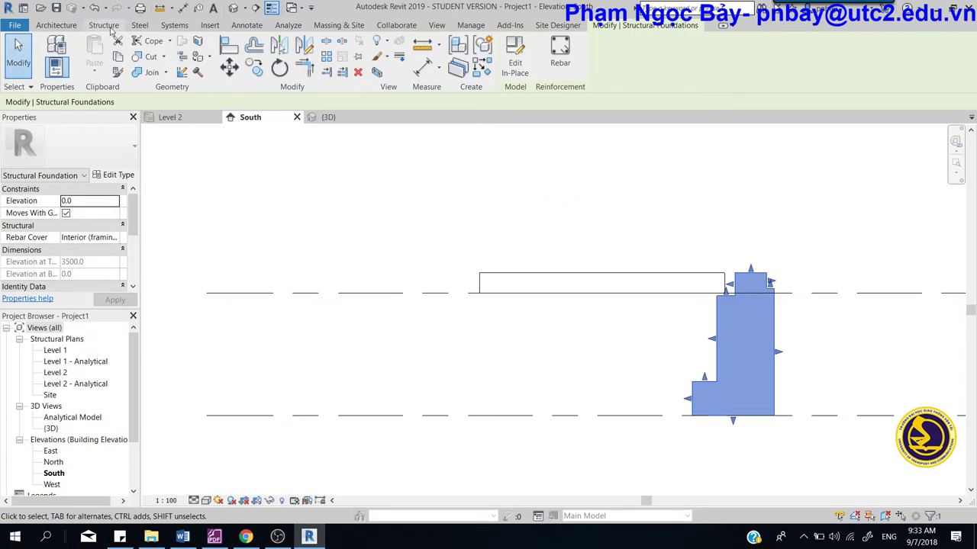
Step: Place grid 2 at the deck's midpoint and extend it below the abutment base
click(109, 27)
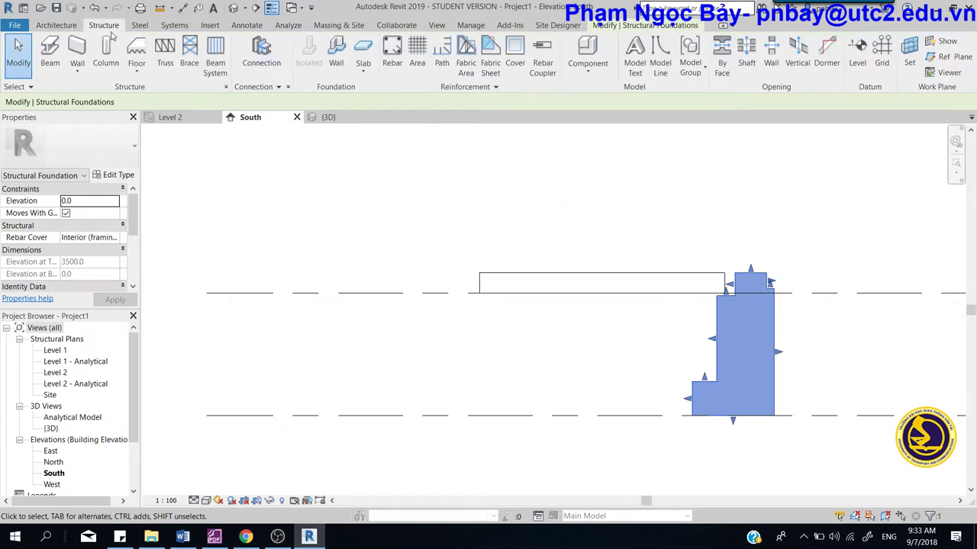
click(881, 54)
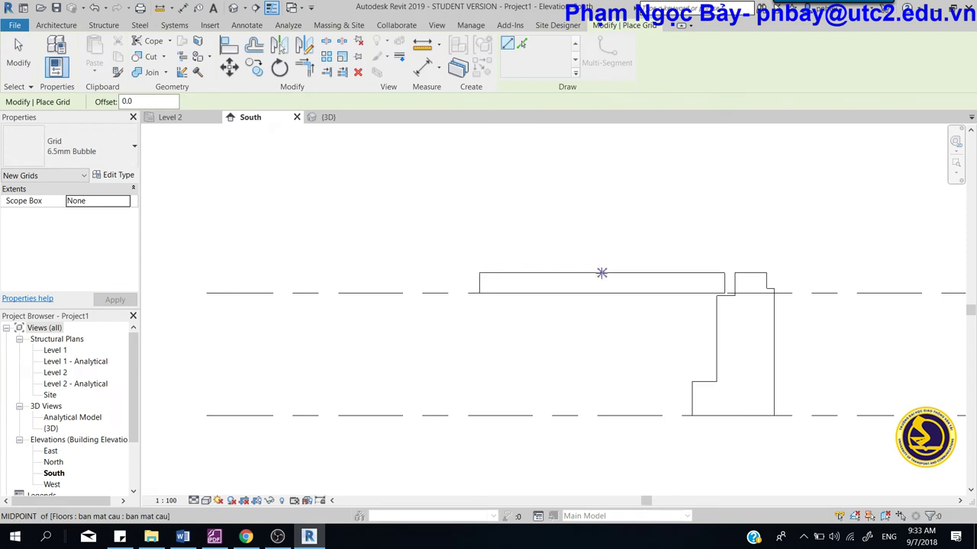
click(602, 272)
click(601, 219)
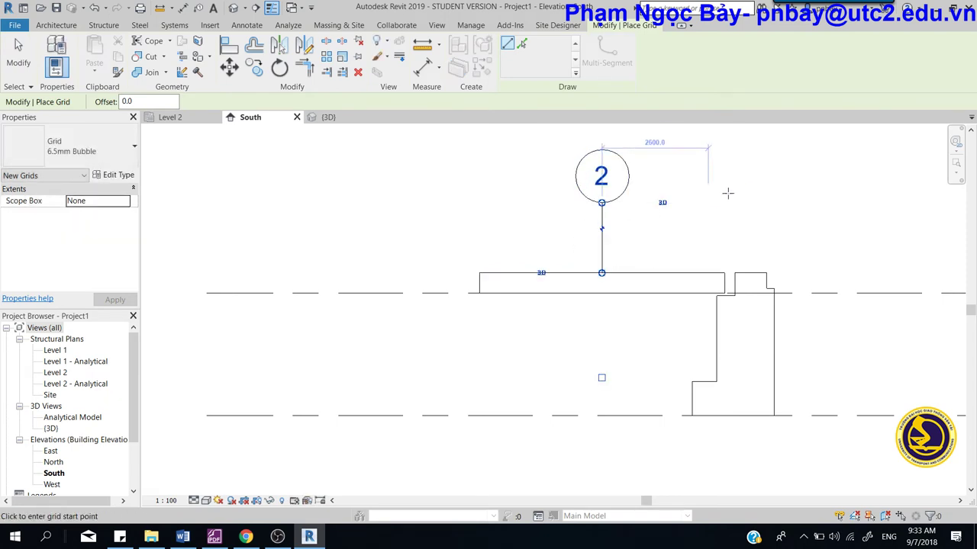
right_click(738, 171)
click(769, 183)
right_click(702, 169)
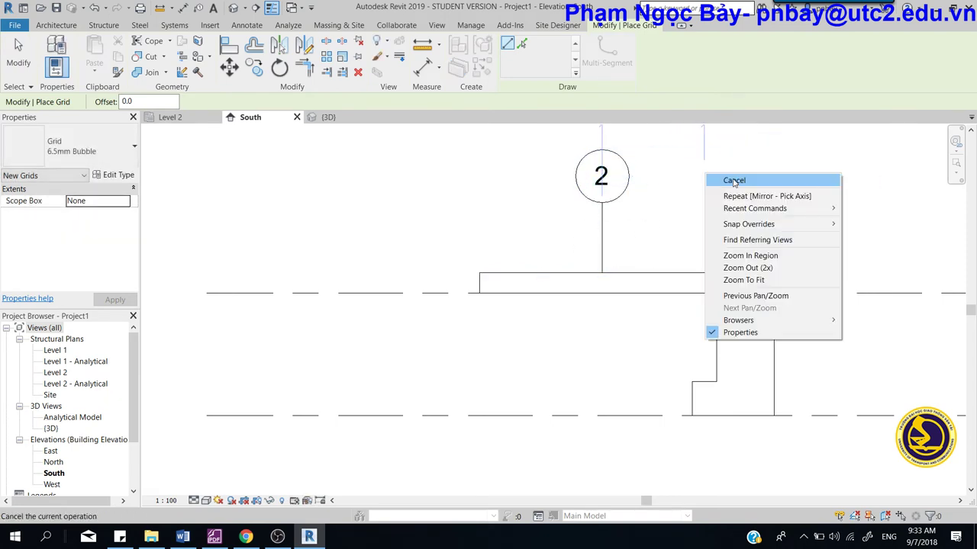
click(721, 180)
click(603, 236)
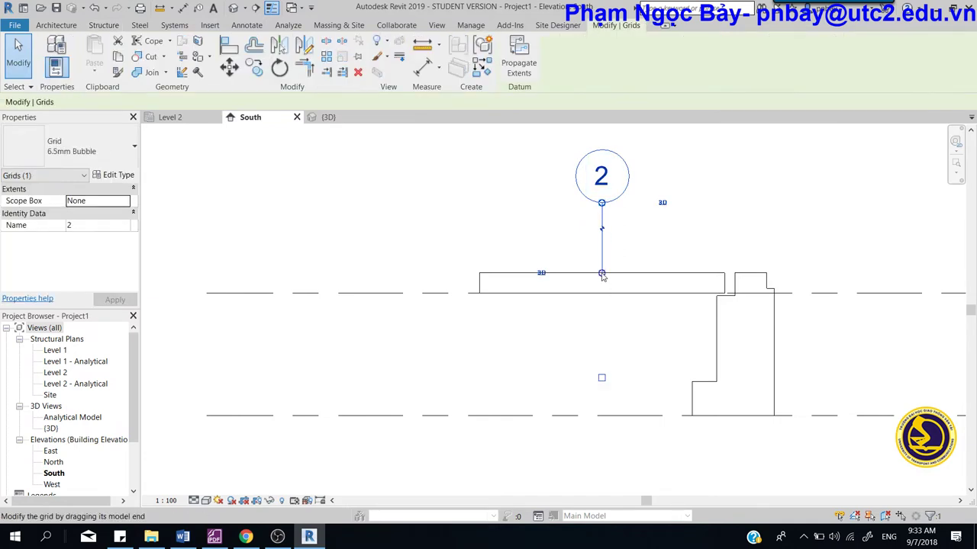
drag(602, 273, 604, 457)
click(667, 445)
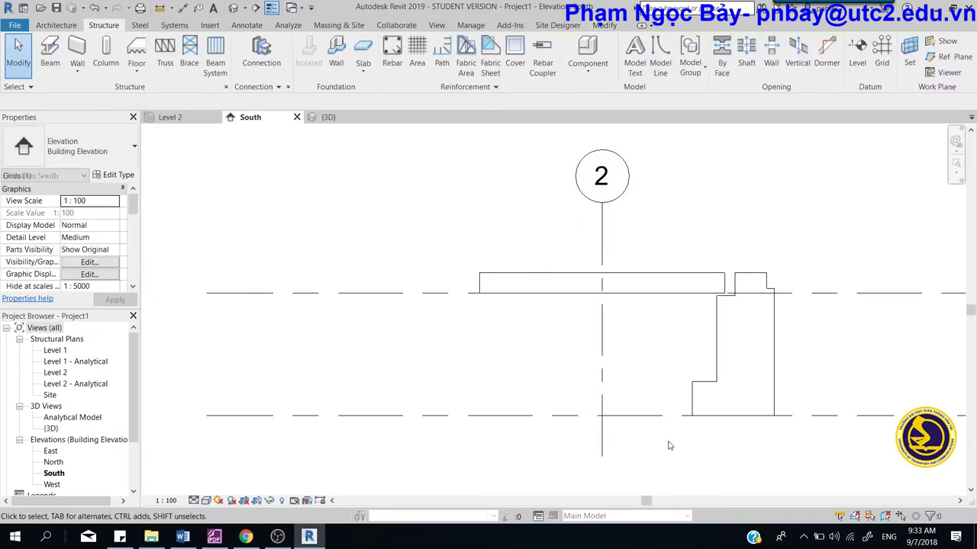
Step: Mirror a copy of the abutment across grid 2 to the deck's left end
click(706, 382)
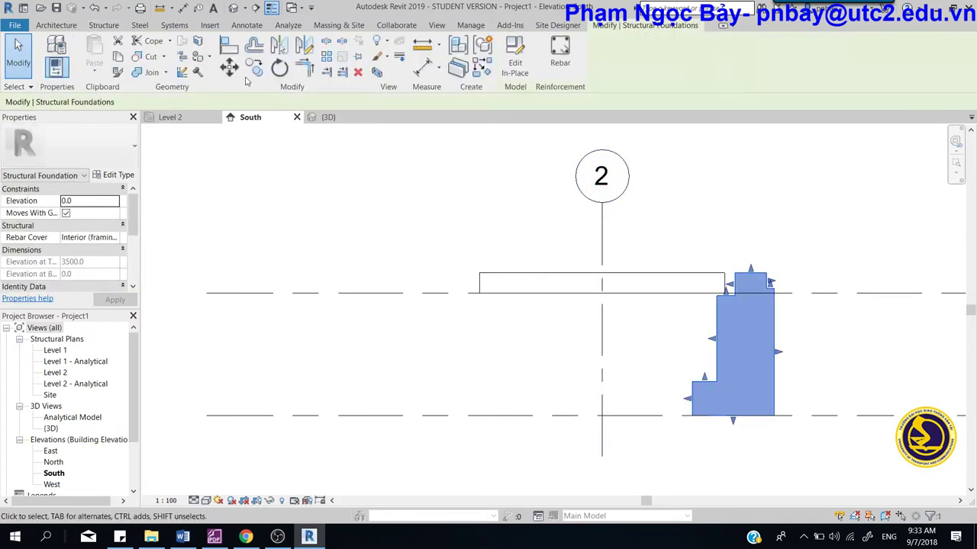
click(280, 44)
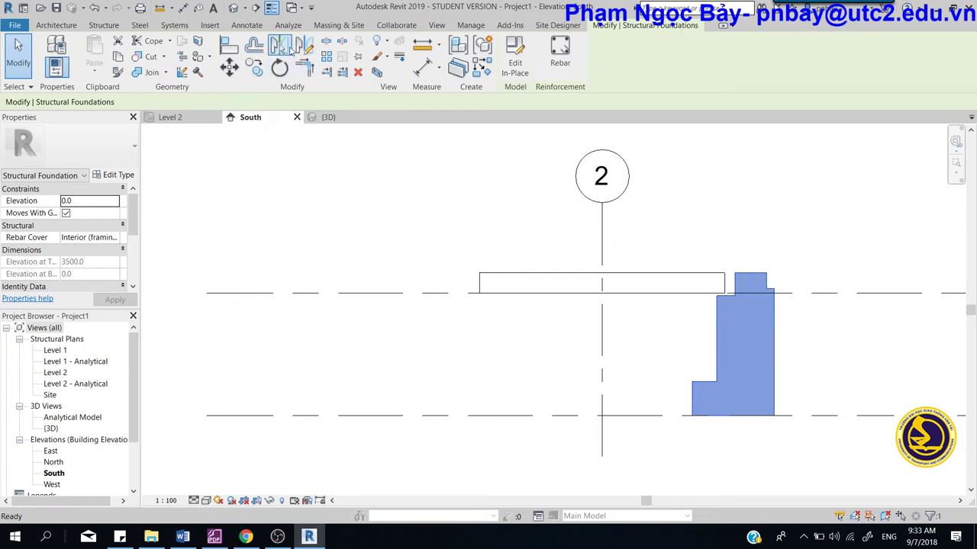
click(601, 220)
click(567, 216)
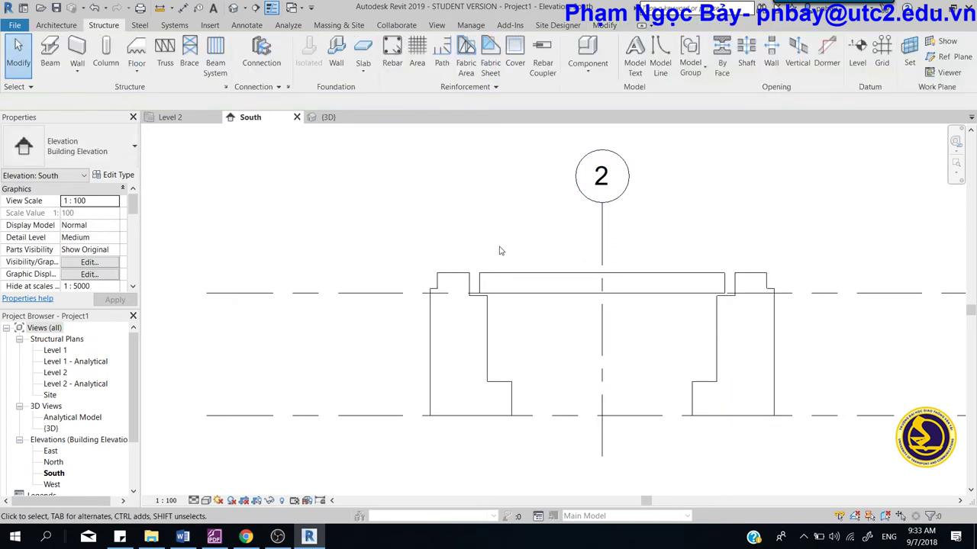
Step: Extend the mirrored left abutment's top step toward the deck
click(454, 288)
scroll(497, 341, up, 2)
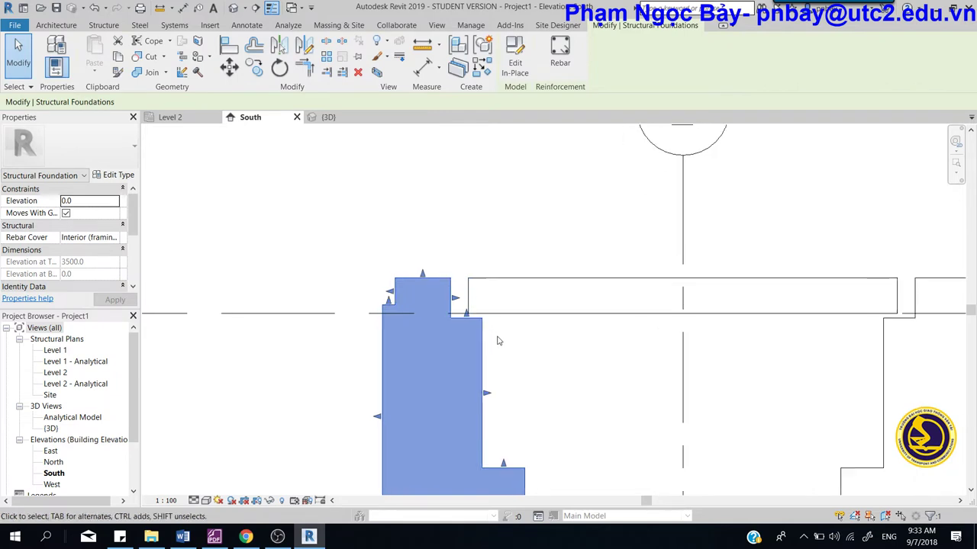
scroll(458, 304, up, 2)
drag(455, 297, 463, 297)
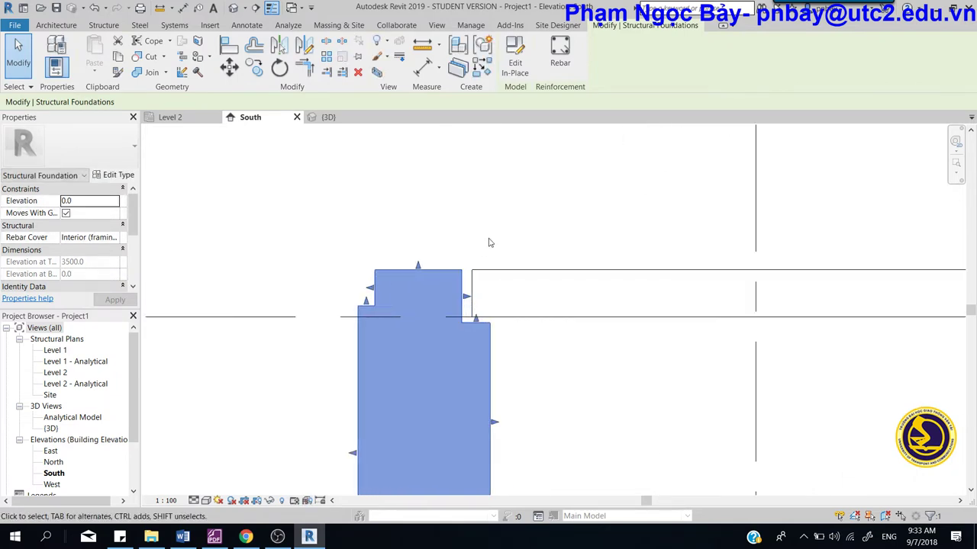
click(489, 181)
scroll(344, 211, up, 2)
click(336, 118)
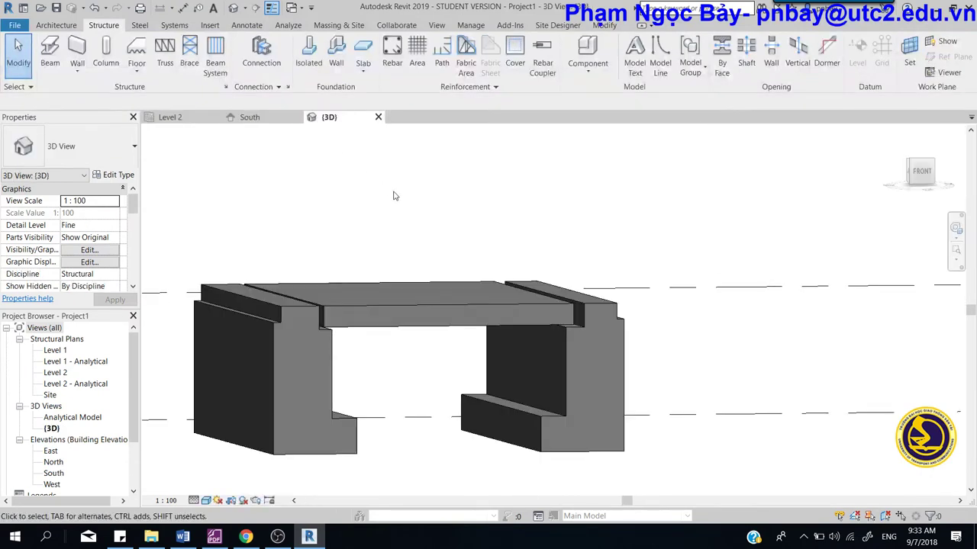
Step: Orbit and zoom the 3D view to inspect both abutments, then return to the South elevation
middle_drag(837, 411, 803, 325)
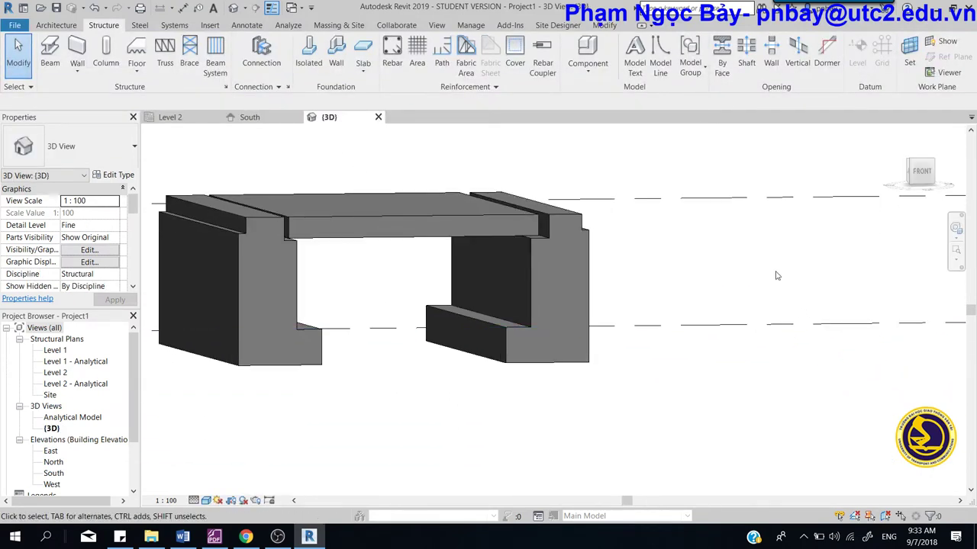
mouse_move(776, 275)
shift+middle_down()
mouse_move(677, 272)
mouse_move(709, 271)
mouse_move(752, 371)
mouse_move(831, 399)
mouse_move(796, 310)
shift+middle_up()
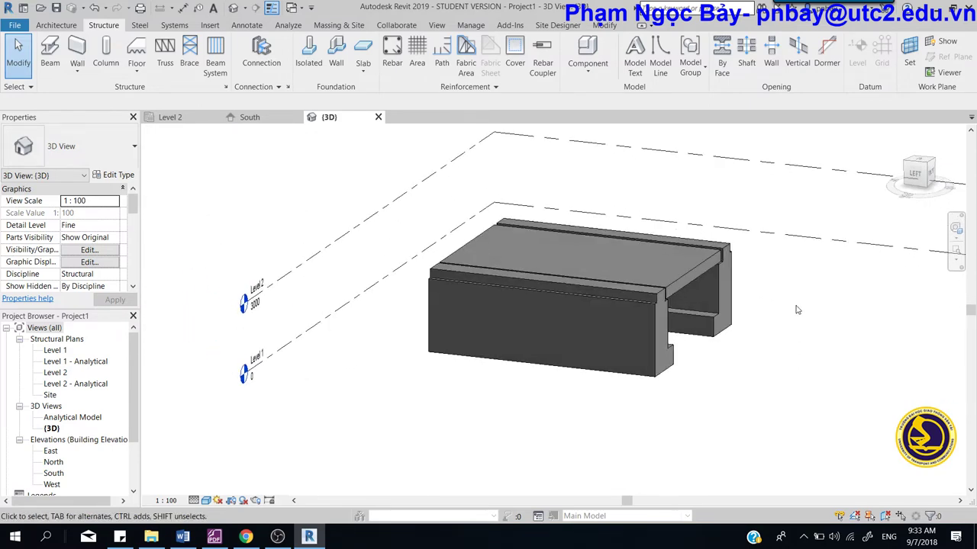
scroll(796, 310, up, 2)
scroll(507, 320, up, 2)
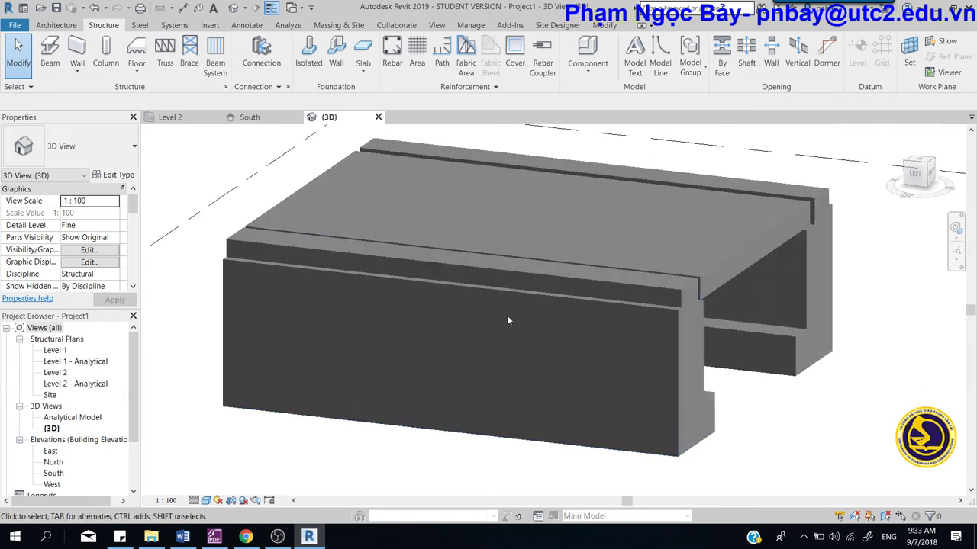
scroll(507, 320, up, 1)
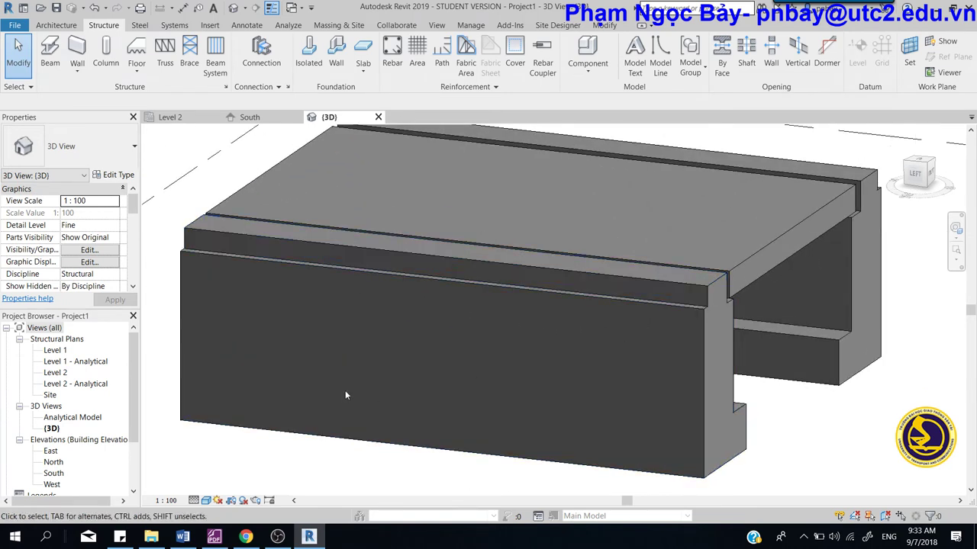
click(249, 118)
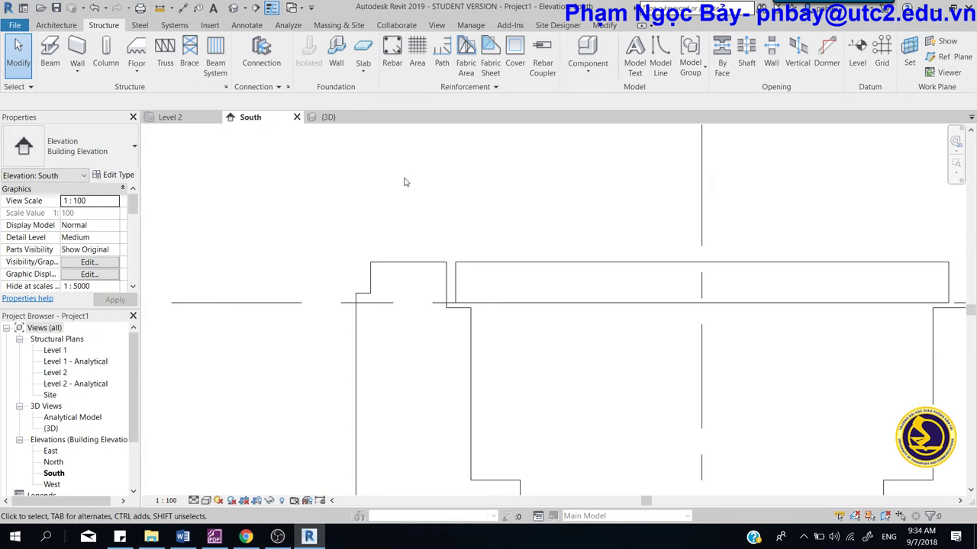
scroll(247, 242, down, 2)
scroll(668, 265, up, 2)
Step: Start a new Floors-category in-place model near the right abutment and begin an extrusion
scroll(669, 265, up, 1)
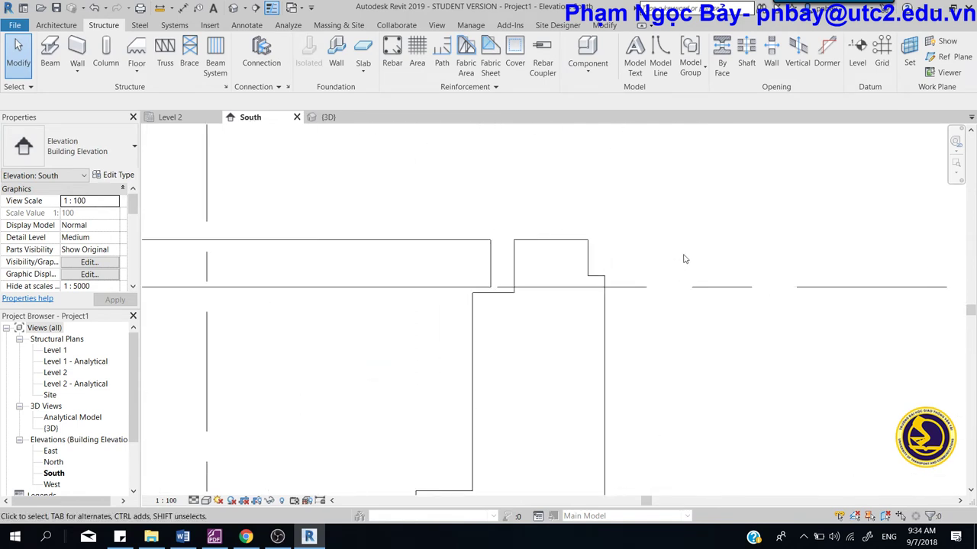
mouse_move(682, 257)
middle_down()
mouse_move(481, 262)
mouse_move(376, 242)
middle_up()
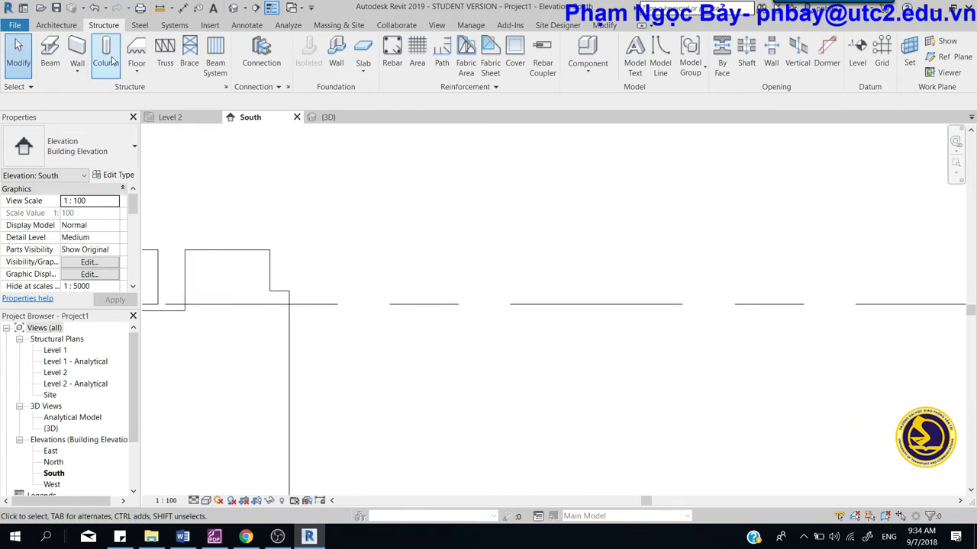
click(589, 74)
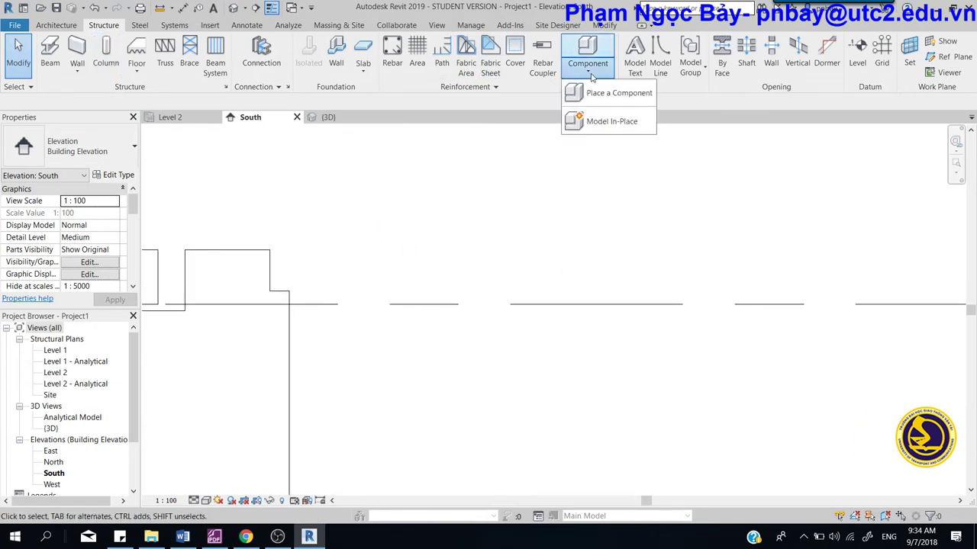
click(603, 121)
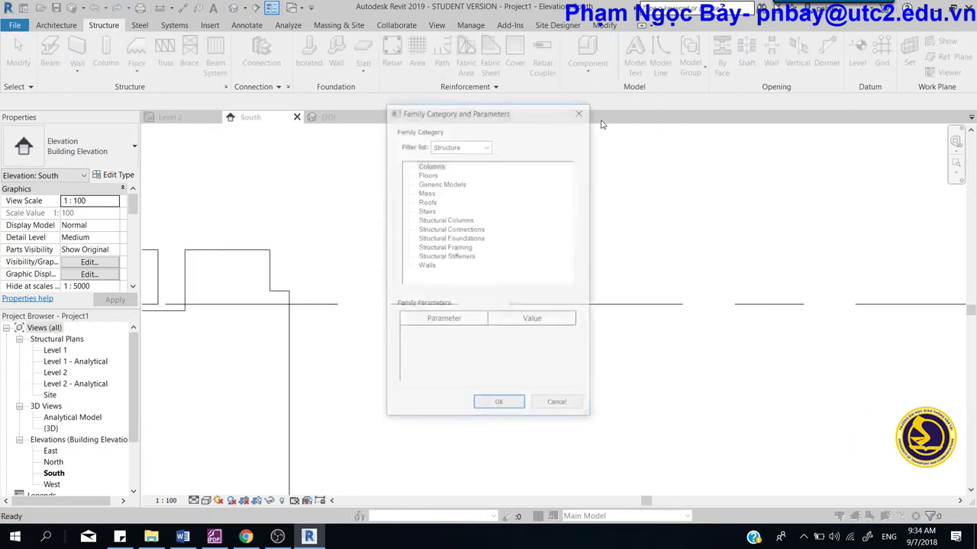
click(427, 175)
click(496, 405)
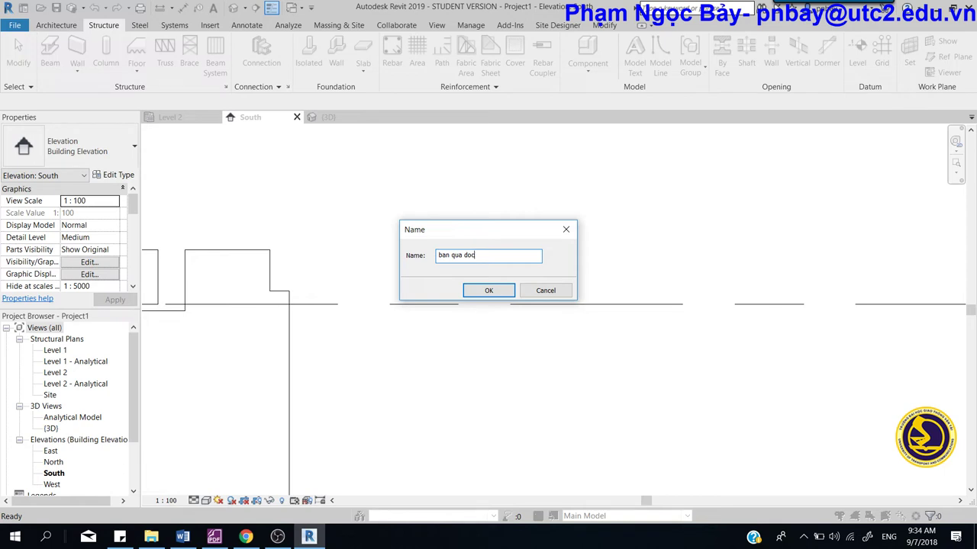
click(486, 291)
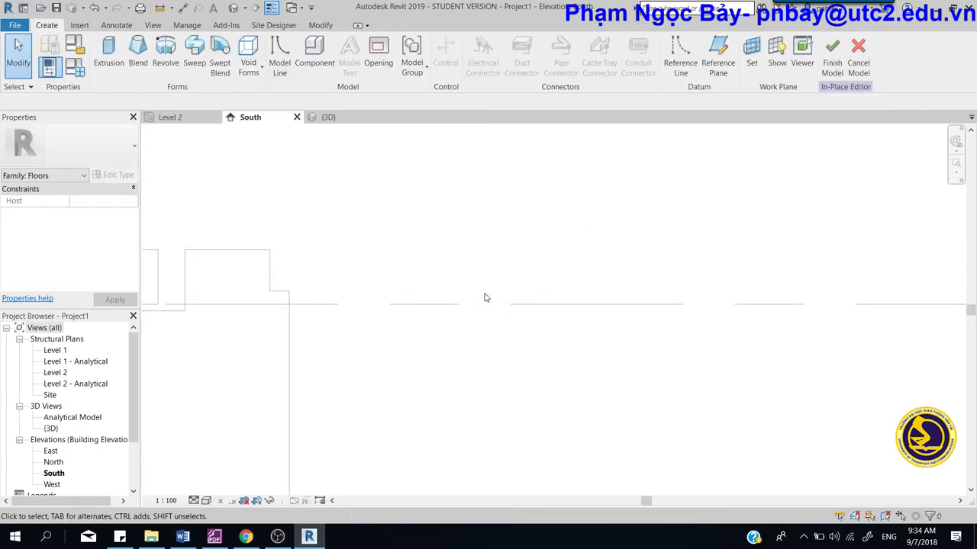
click(109, 54)
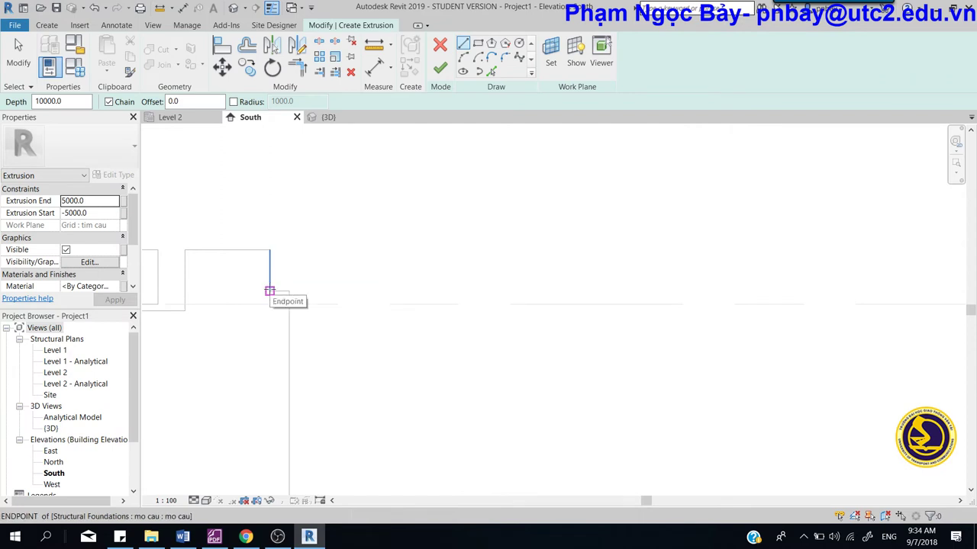
Step: Sketch the closed sloped slab outline from the abutment's top corner down to the right
scroll(270, 290, up, 2)
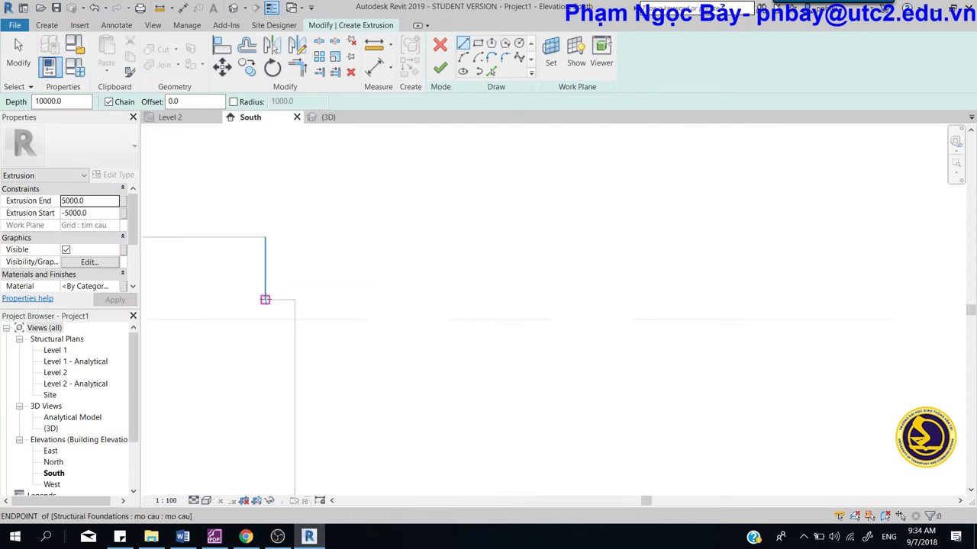
click(264, 300)
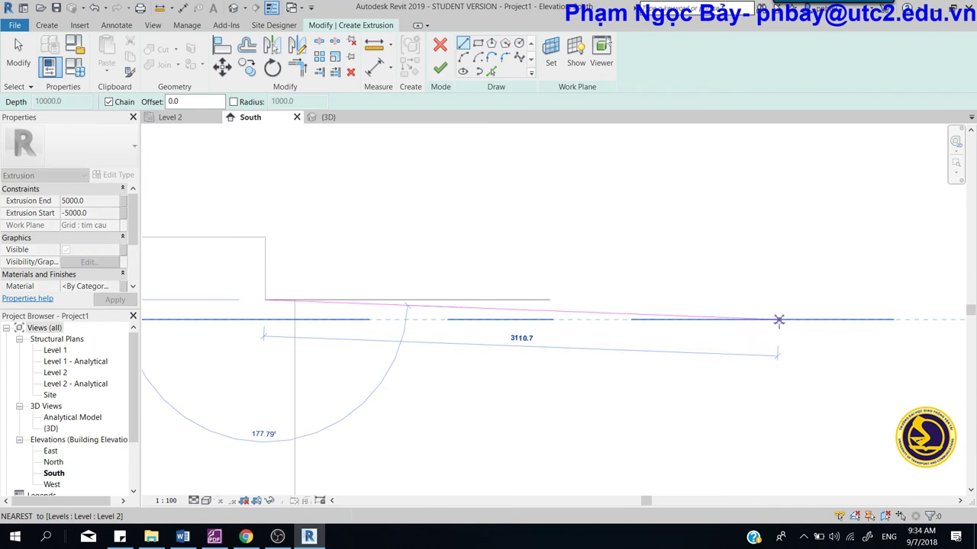
click(779, 320)
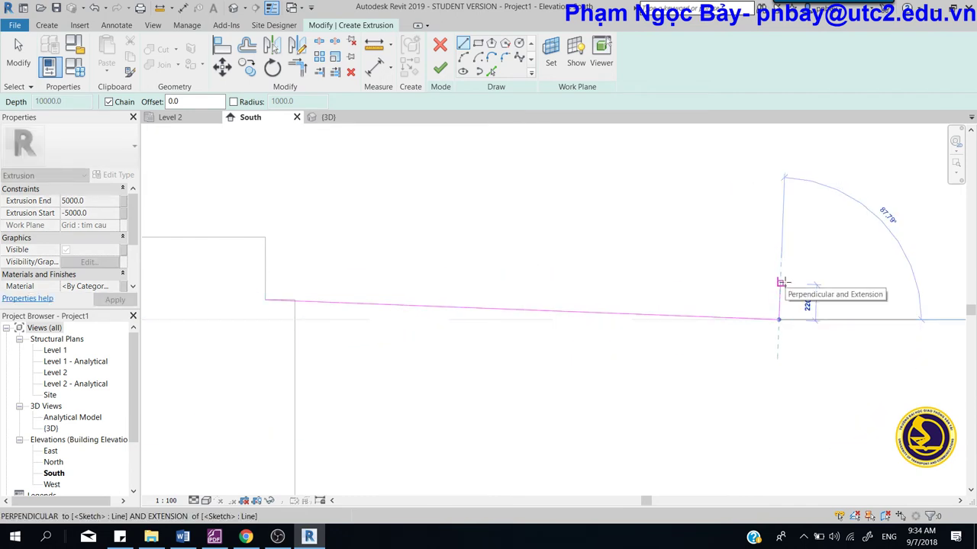
click(779, 283)
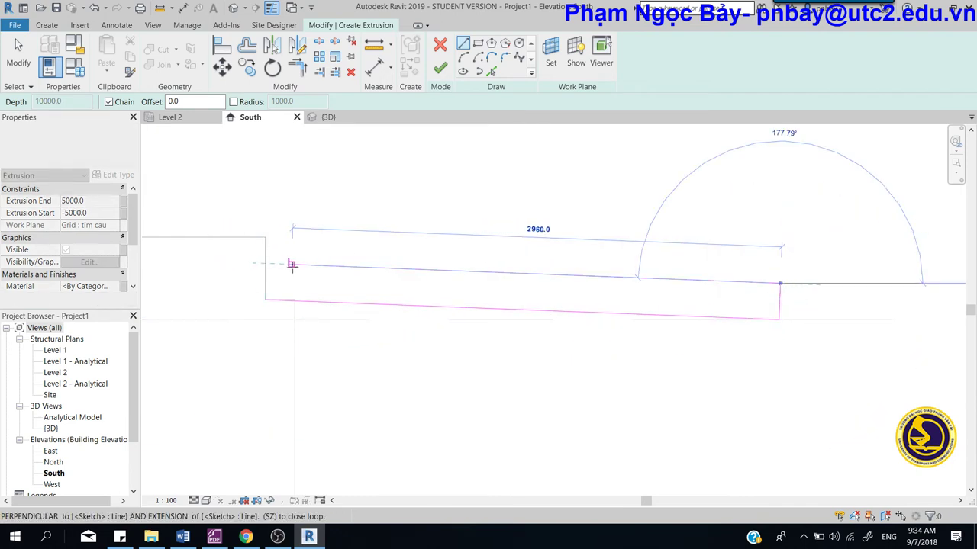
click(276, 264)
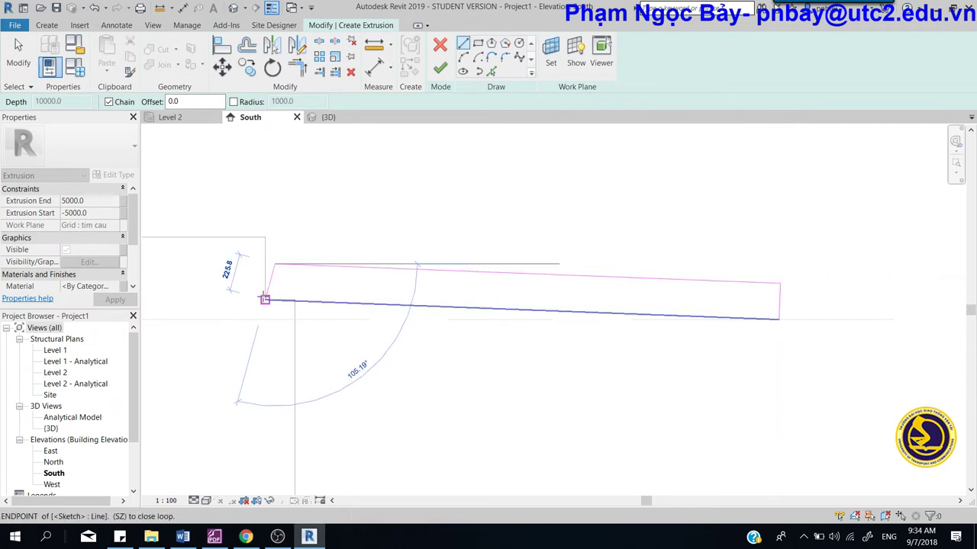
right_click(315, 213)
click(336, 216)
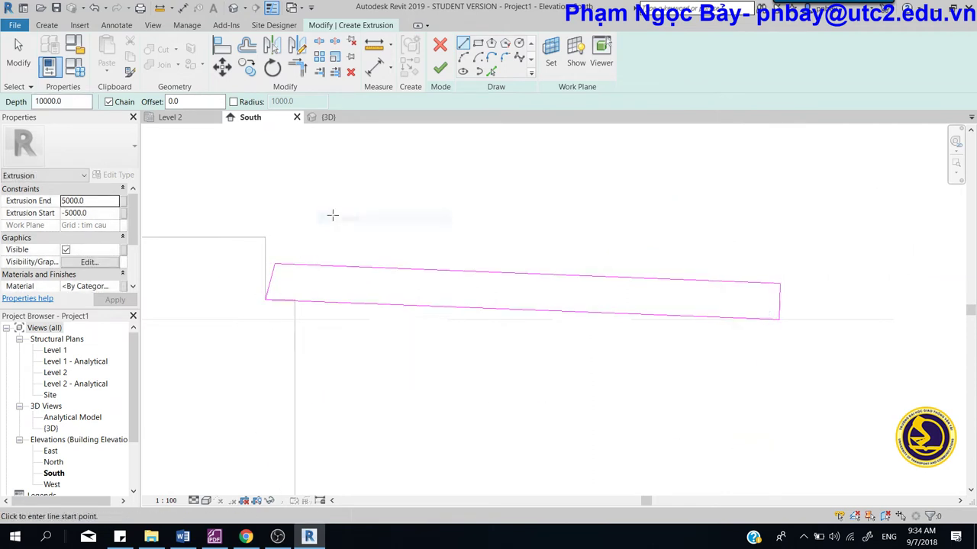
Step: Finish the sloped slab extrusion and the in-place Floors model
click(440, 68)
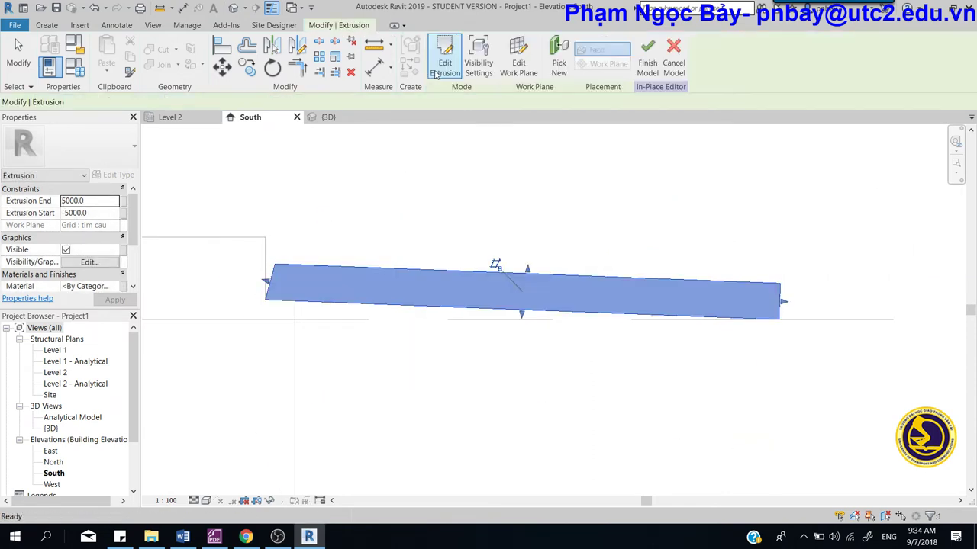
click(414, 190)
scroll(414, 190, down, 2)
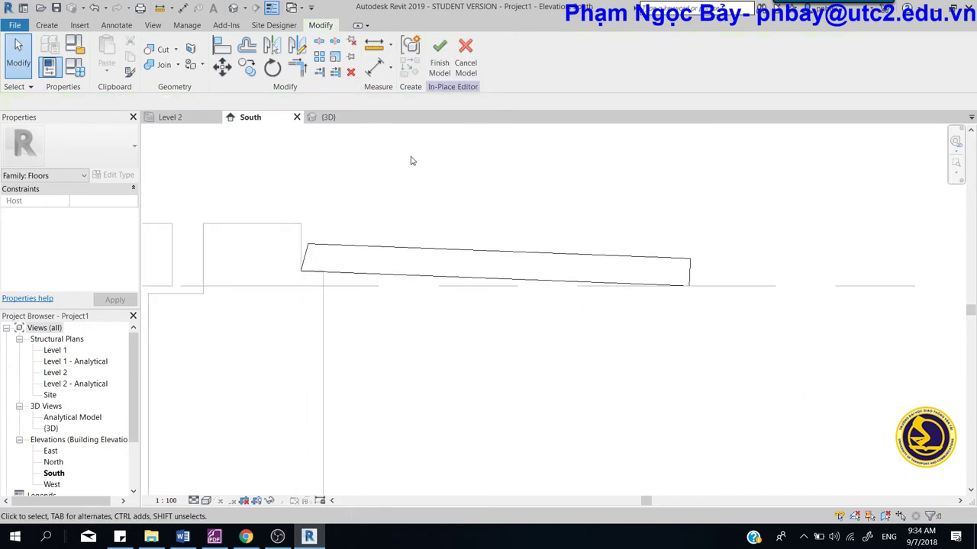
click(440, 68)
scroll(392, 174, down, 3)
click(328, 117)
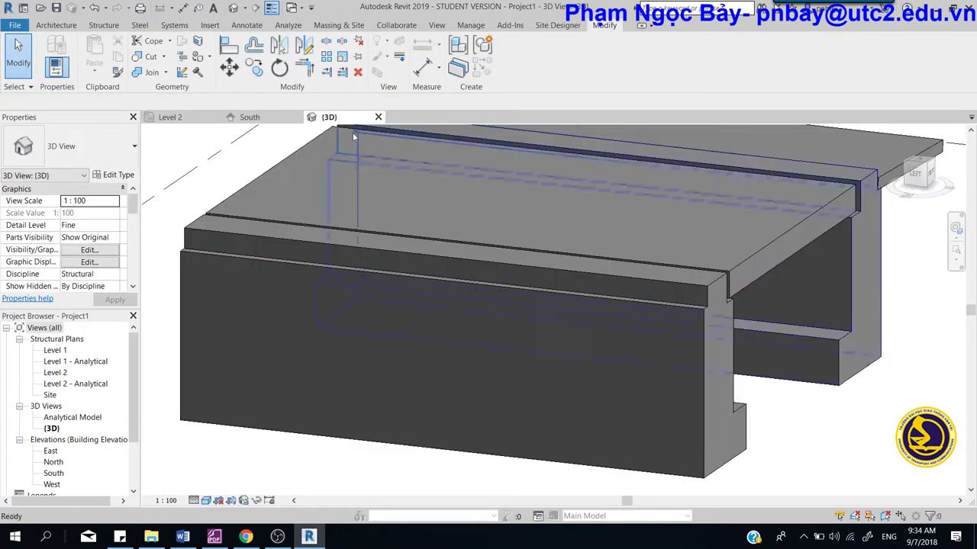
scroll(611, 351, down, 2)
scroll(701, 360, up, 2)
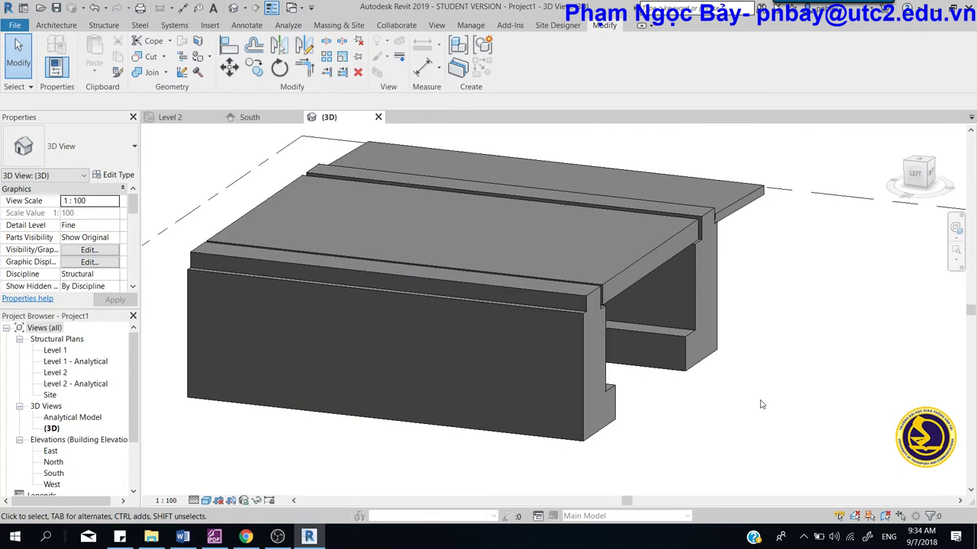
mouse_move(767, 404)
shift+middle_down()
mouse_move(694, 382)
mouse_move(662, 359)
shift+middle_up()
click(256, 118)
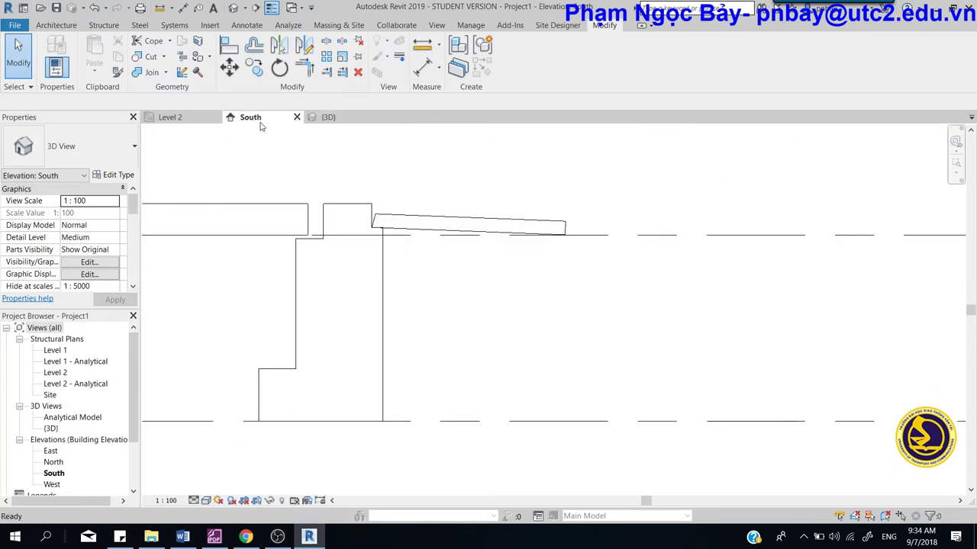
scroll(532, 306, down, 2)
middle_drag(535, 306, 683, 303)
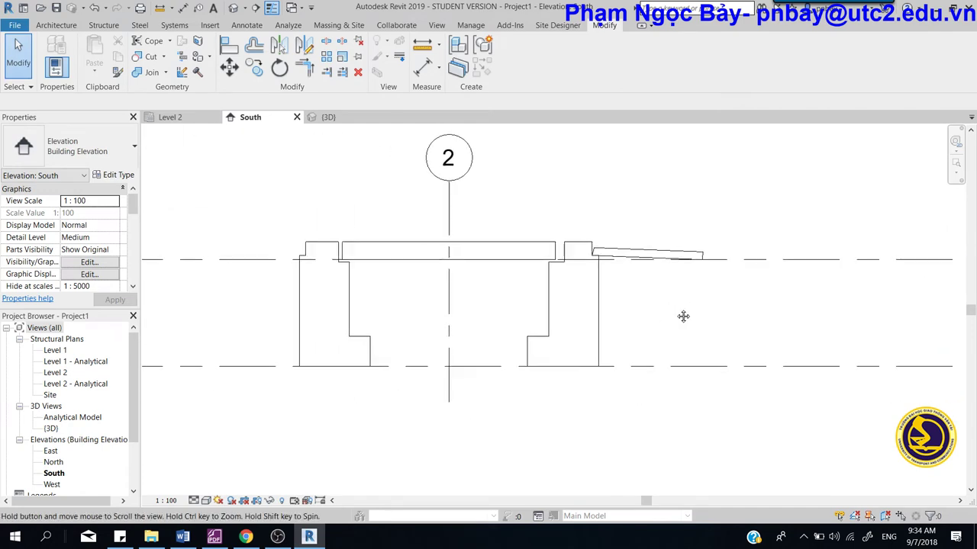
Step: Mirror the transition slab across Grid 2, then pan and zoom to check both ends
click(632, 252)
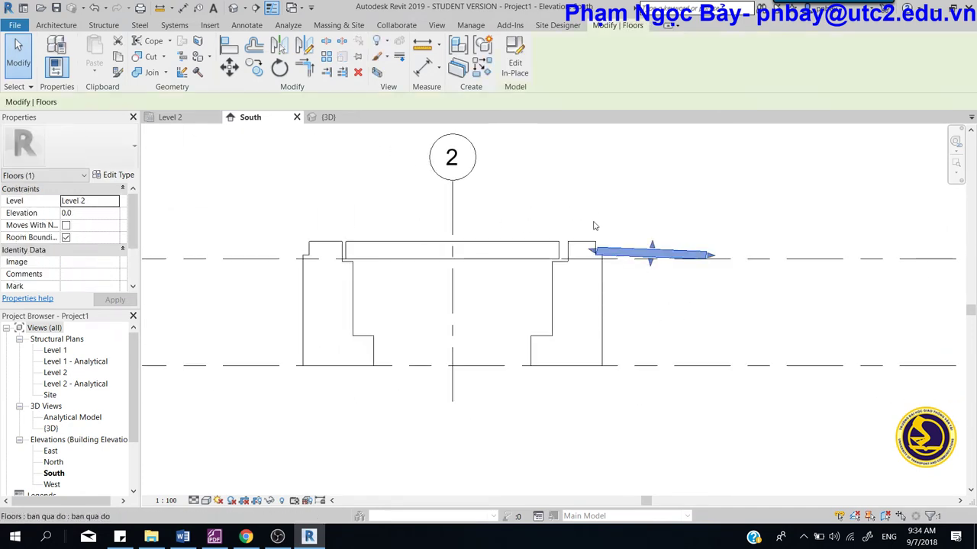
click(279, 46)
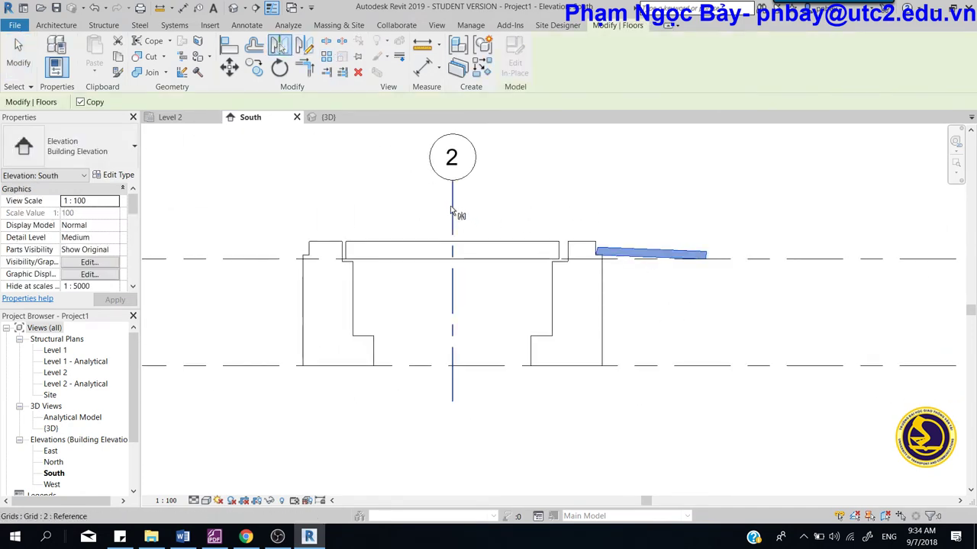
click(452, 221)
click(389, 193)
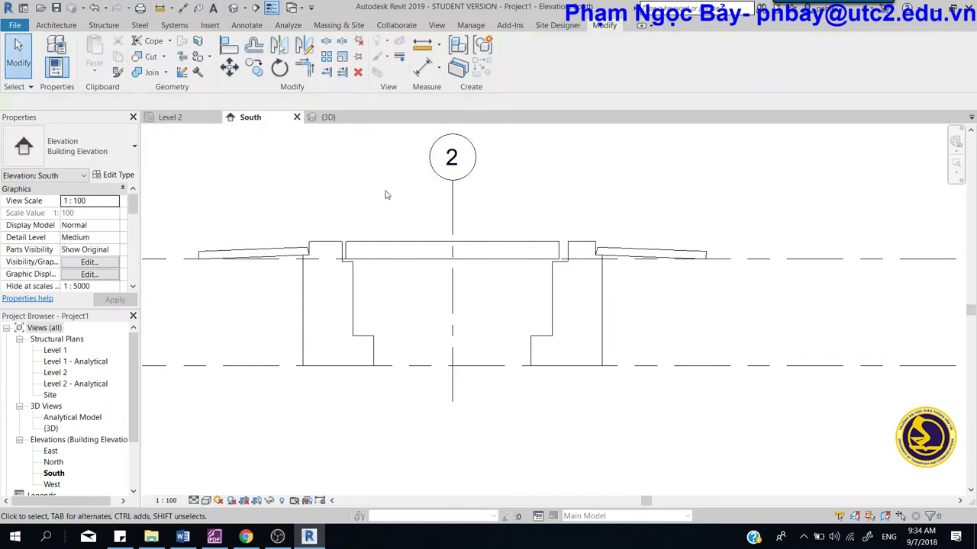
scroll(424, 392, up, 1)
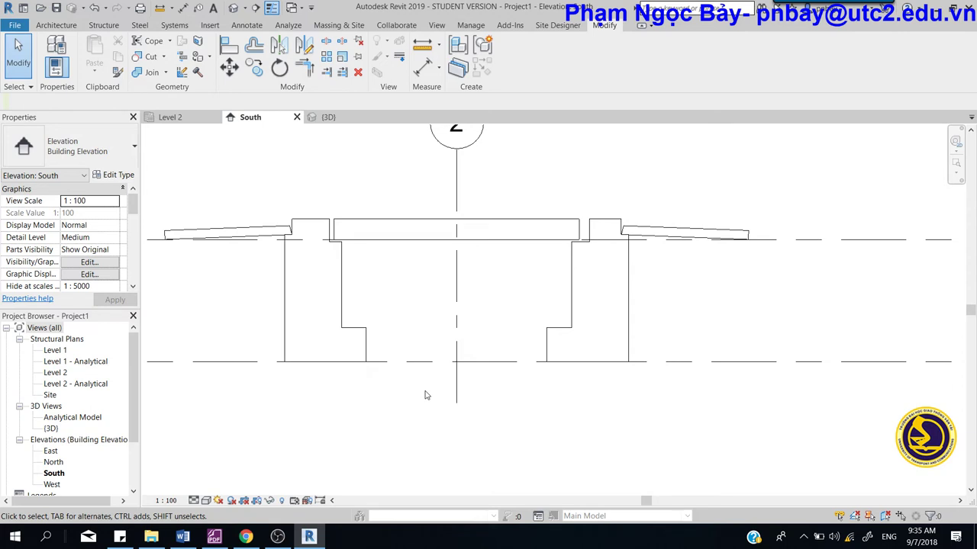
scroll(392, 353, up, 1)
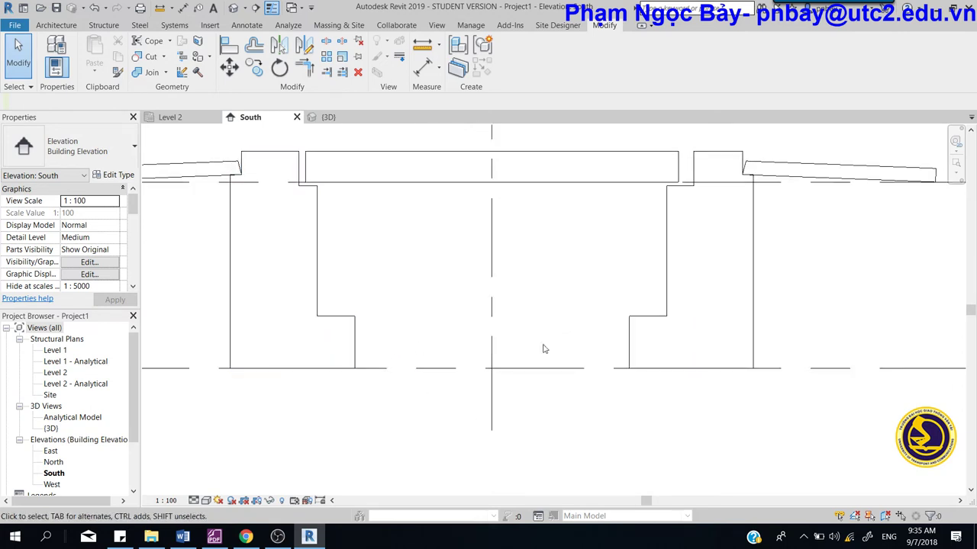
scroll(530, 277, down, 2)
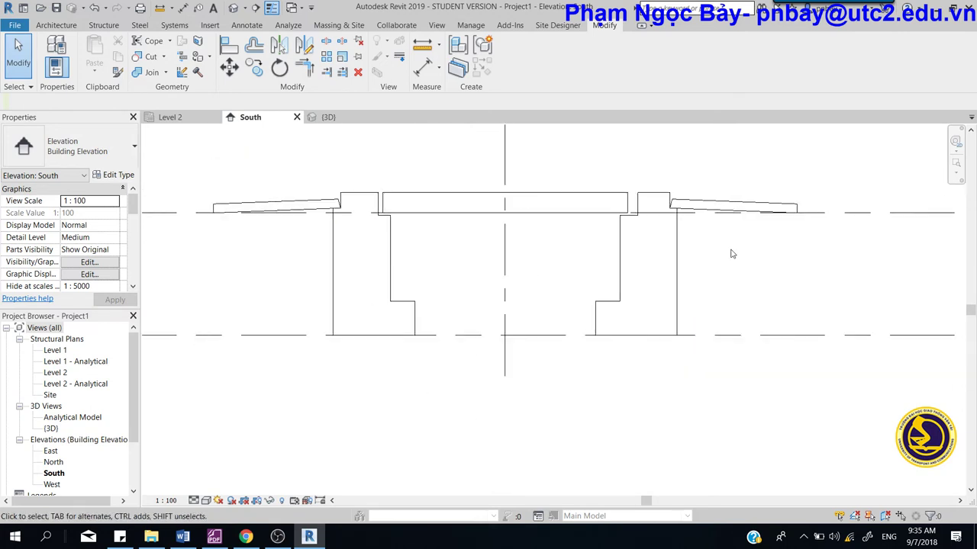
middle_drag(822, 251, 534, 221)
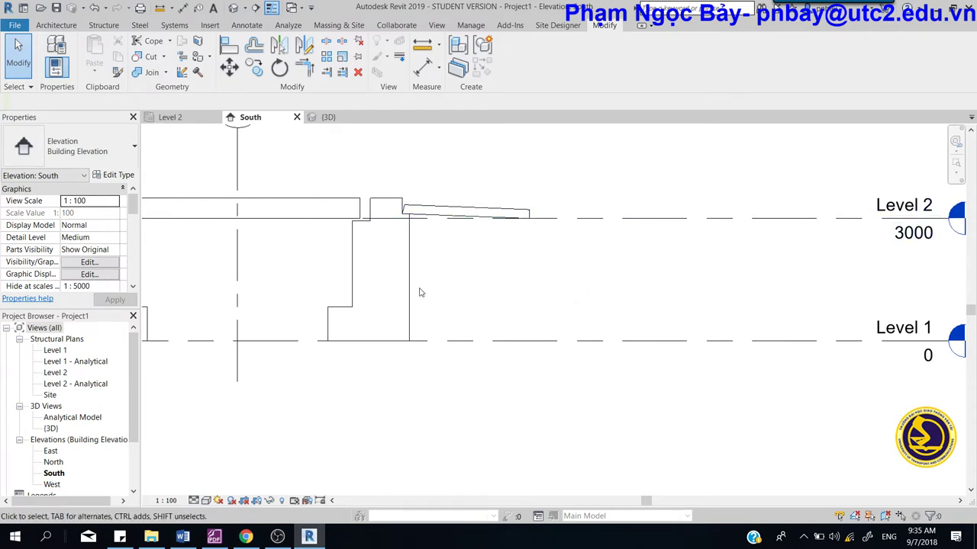
middle_drag(419, 292, 734, 244)
scroll(451, 285, up, 1)
scroll(545, 266, up, 2)
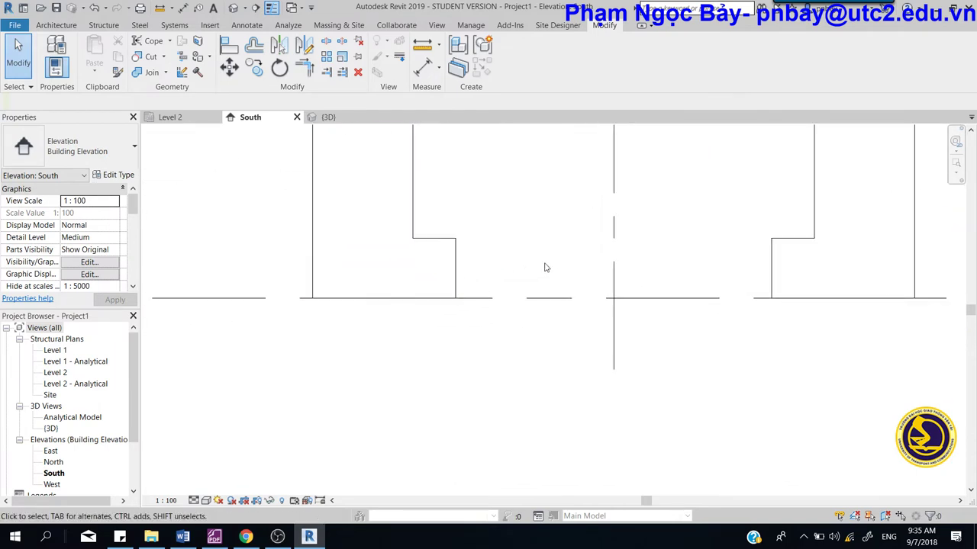
middle_drag(545, 266, 468, 302)
Step: Create an in-place Structural Framing model named 'thanh chong'
click(102, 26)
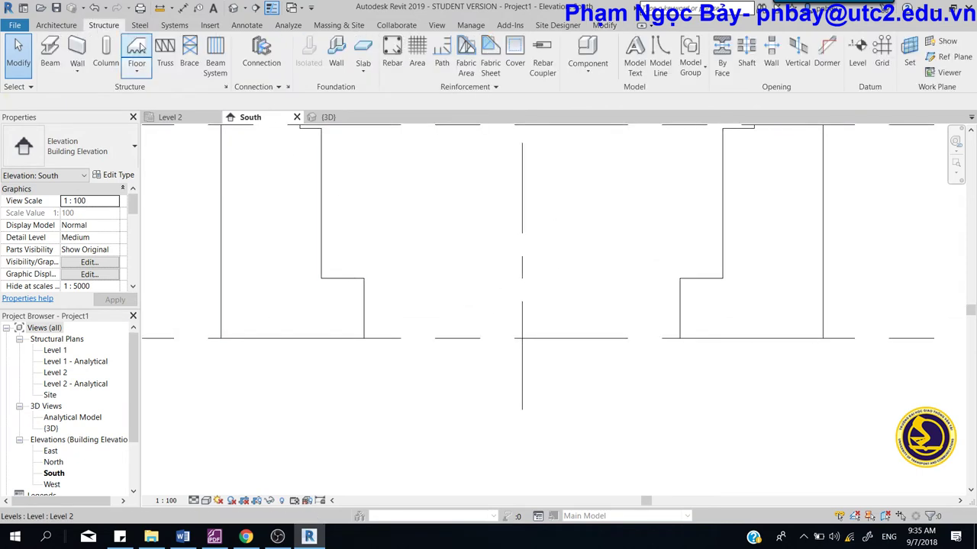
click(589, 65)
click(597, 120)
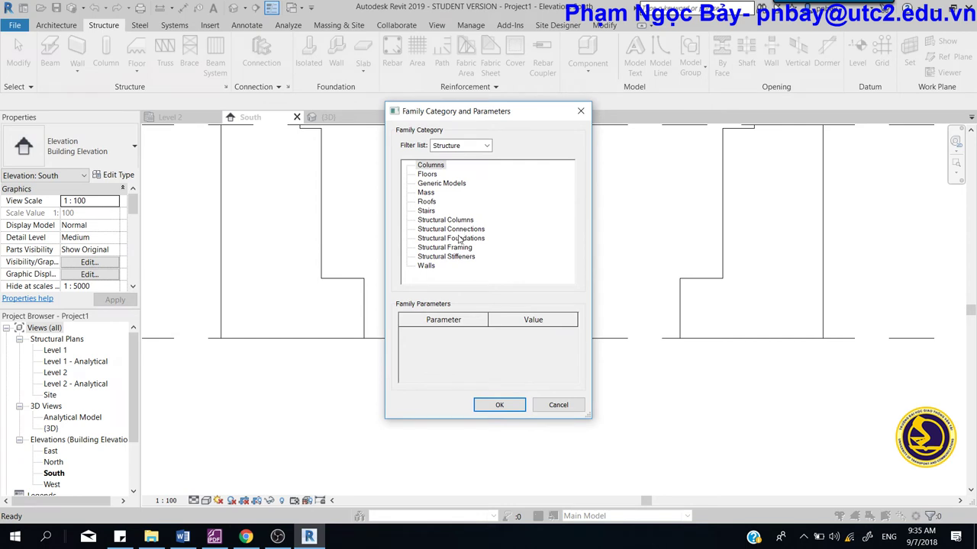
click(456, 248)
click(492, 405)
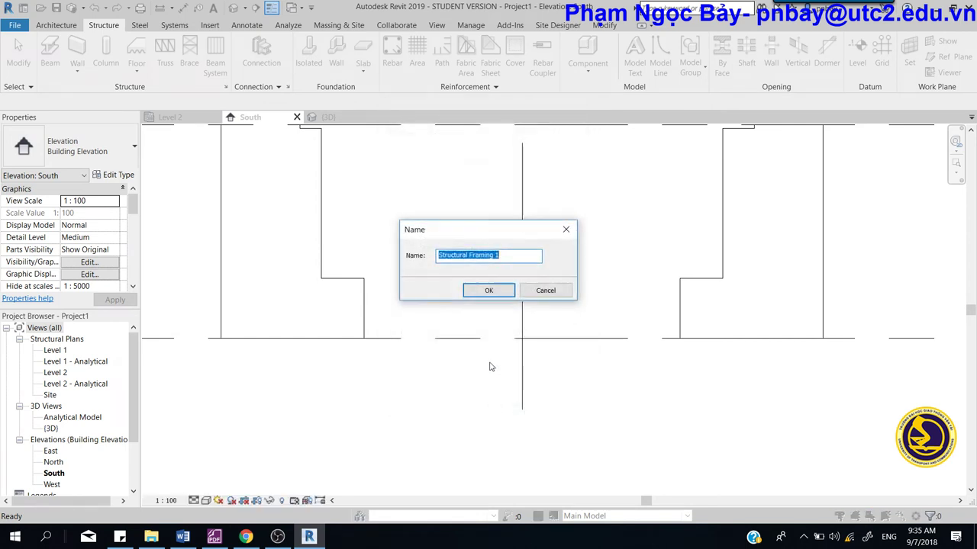
text(thanh chong)
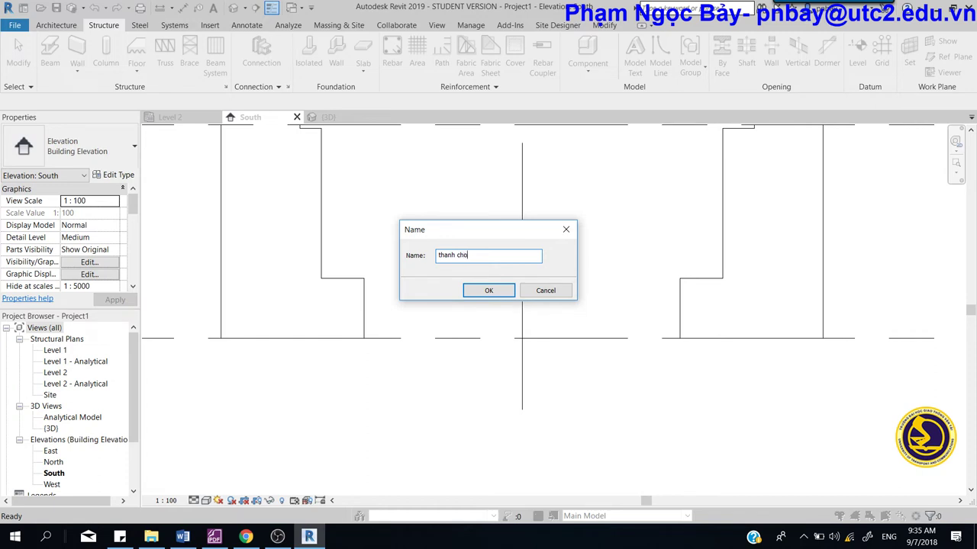
click(488, 290)
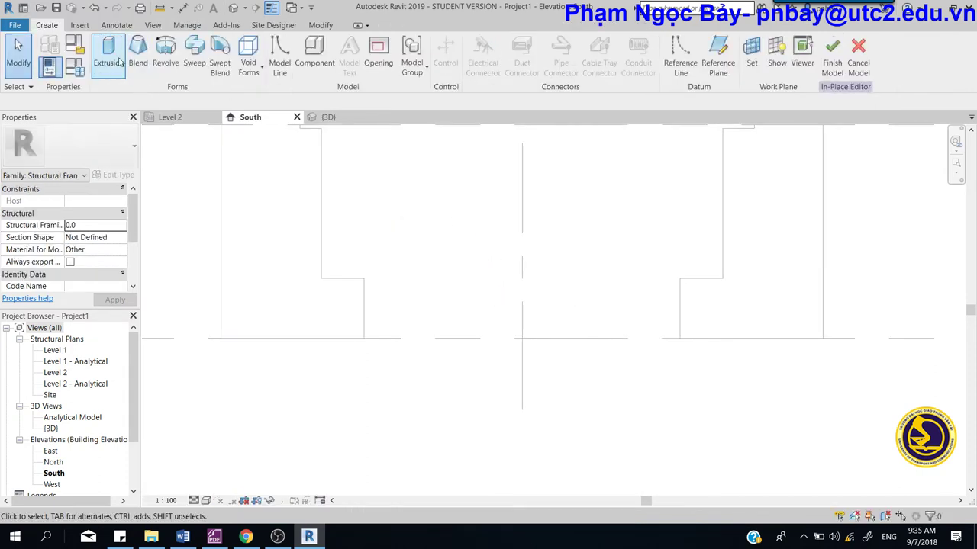
Step: Sketch the tie beam's rectangular extrusion profile, 4420 long by 200 deep, across the abutment gap
click(118, 61)
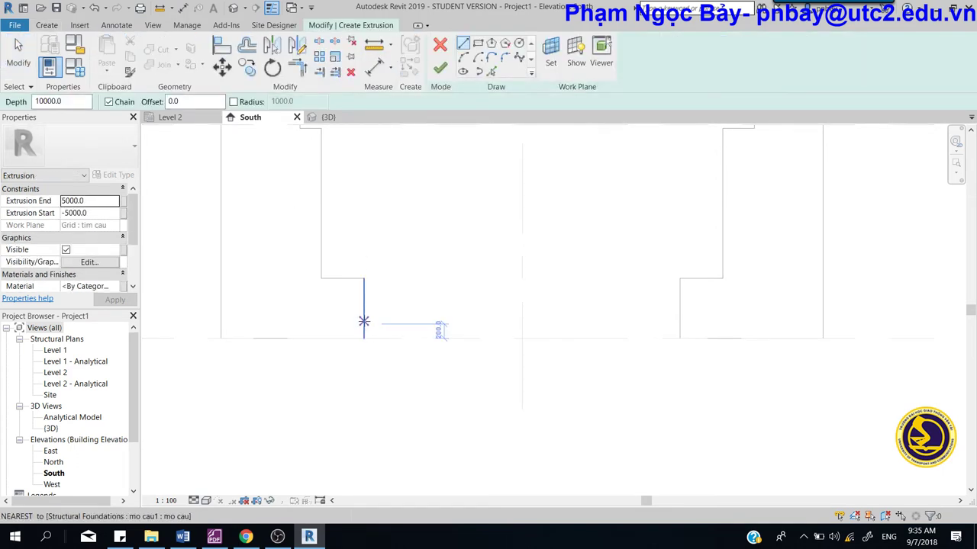
click(364, 324)
click(679, 324)
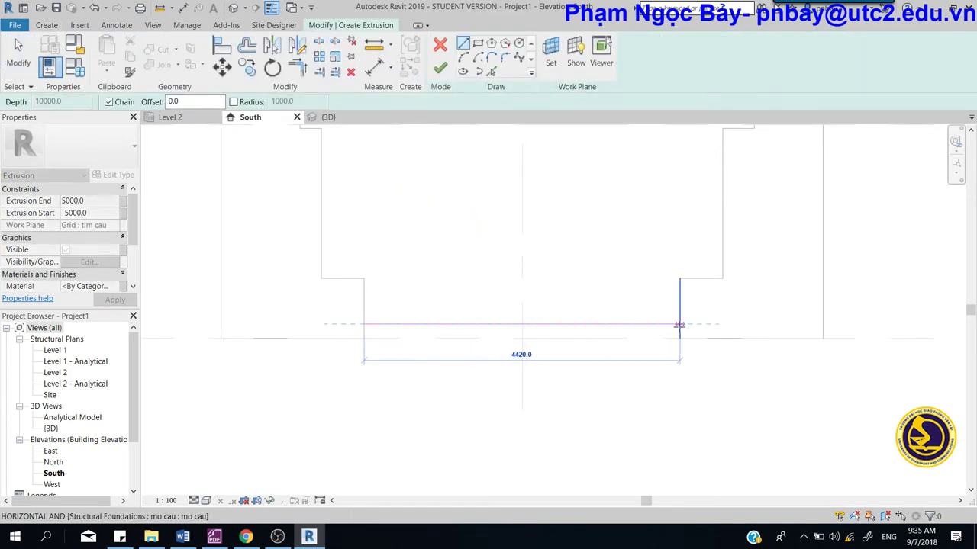
click(679, 338)
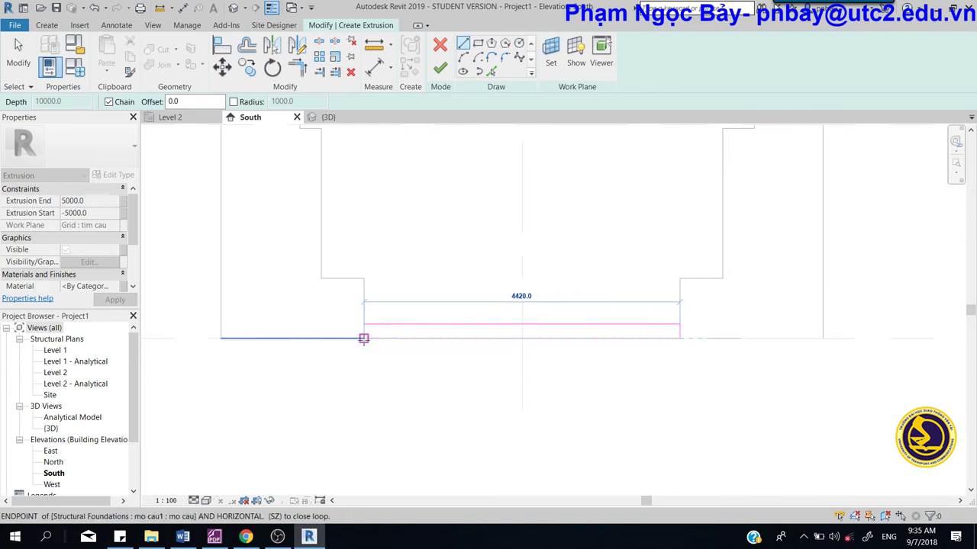
click(364, 338)
click(364, 324)
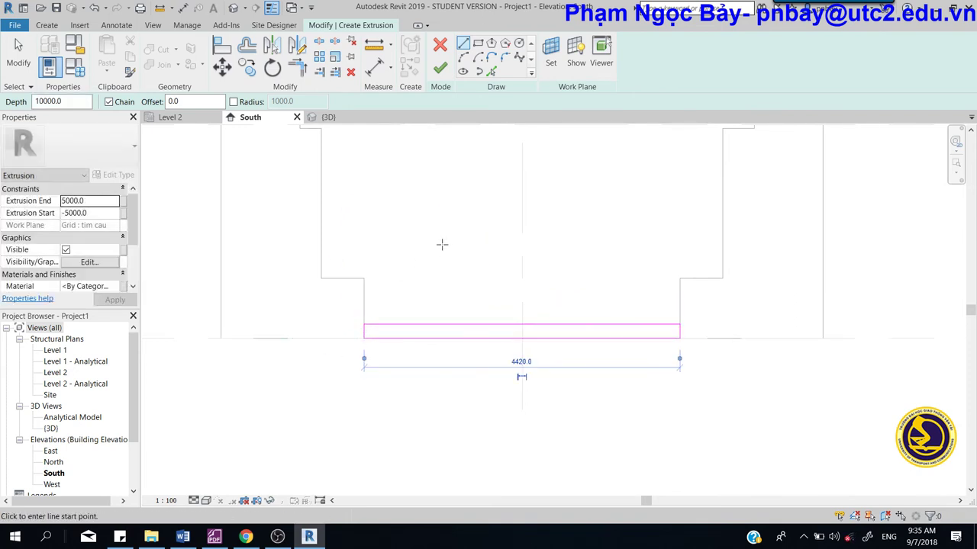
right_click(445, 242)
click(483, 249)
right_click(446, 206)
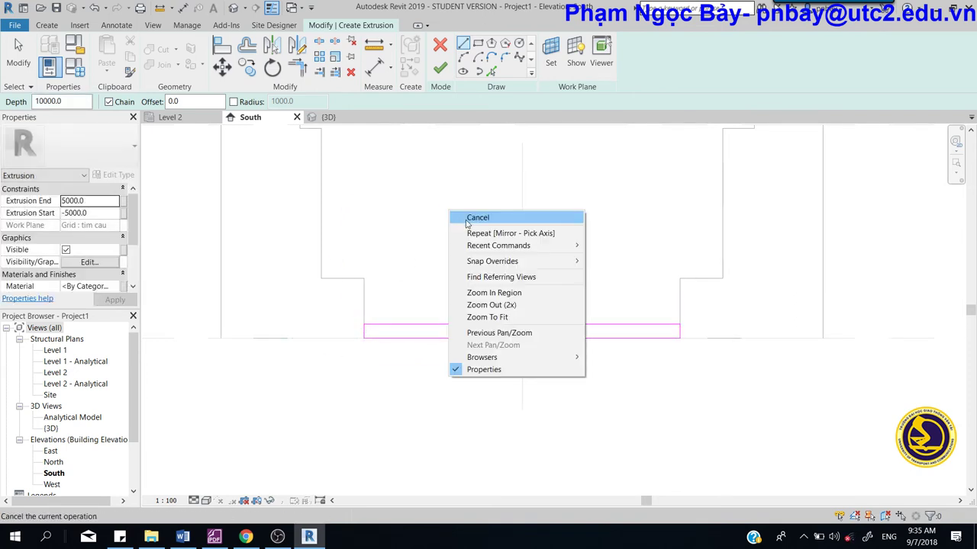
click(467, 219)
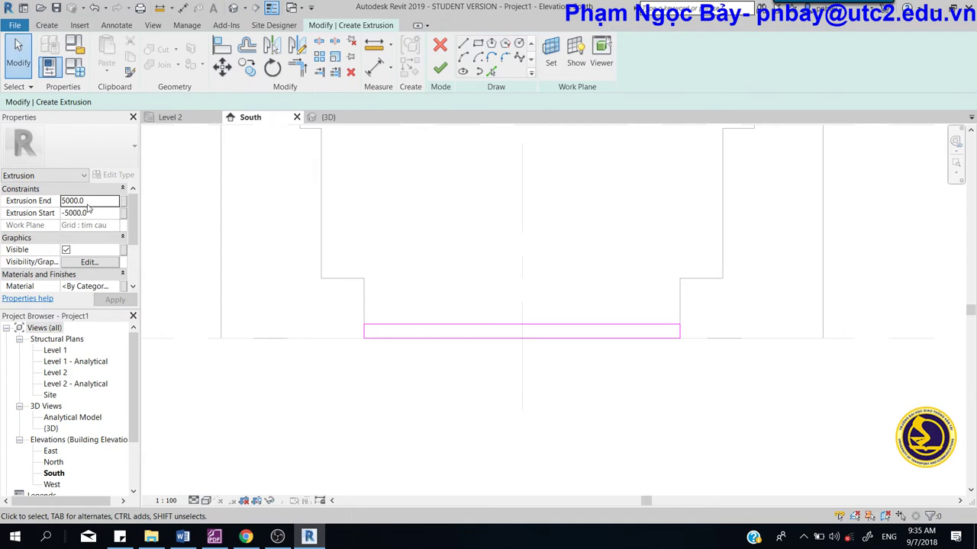
Step: Set Extrusion End to 150 and Extrusion Start to -150, then finish the sketch
click(89, 202)
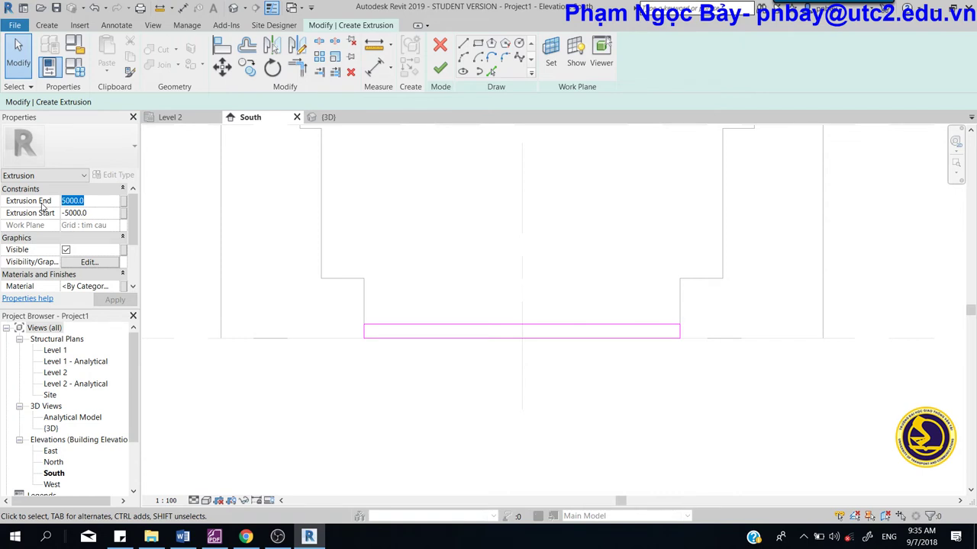
text(15)
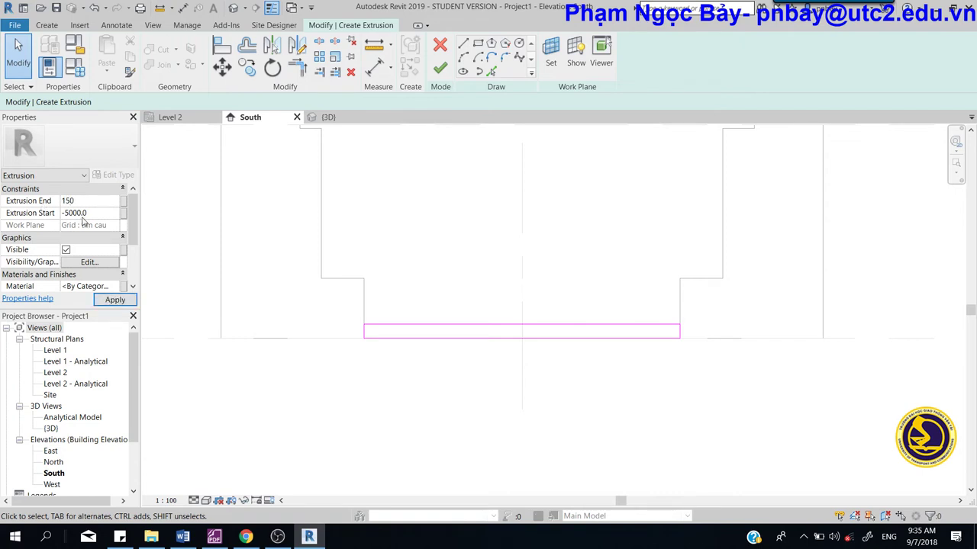
click(94, 213)
text(-150)
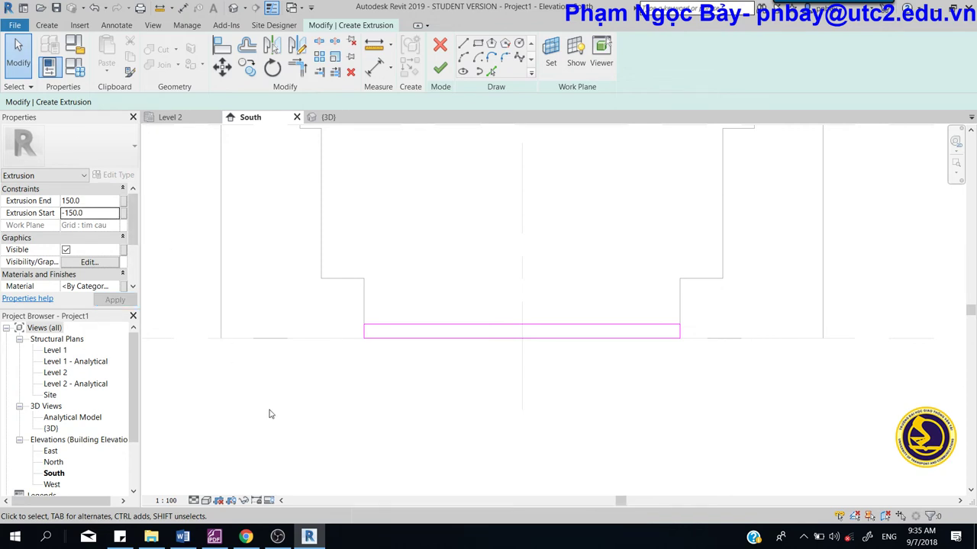
click(440, 68)
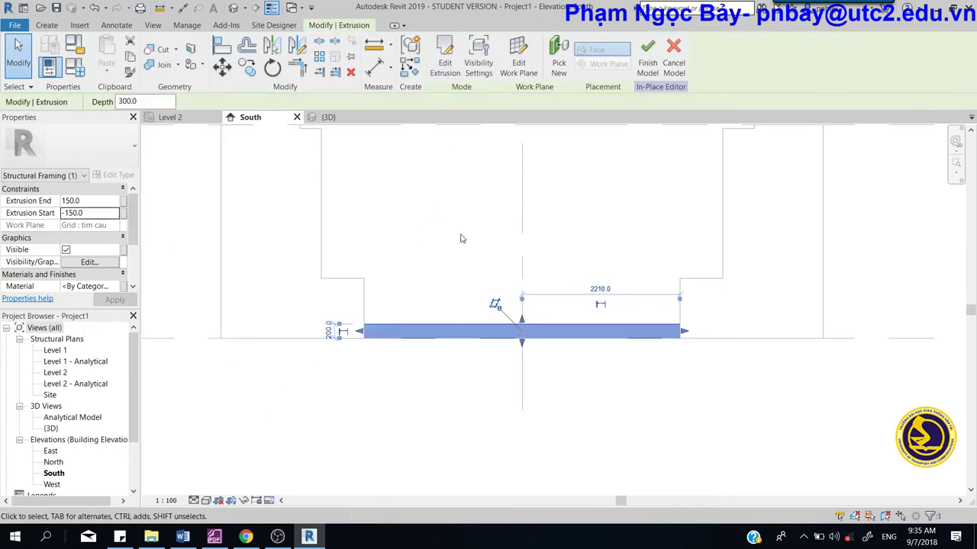
Step: Finish the in-place tie beam model and inspect it beneath the deck in the 3D view
click(435, 67)
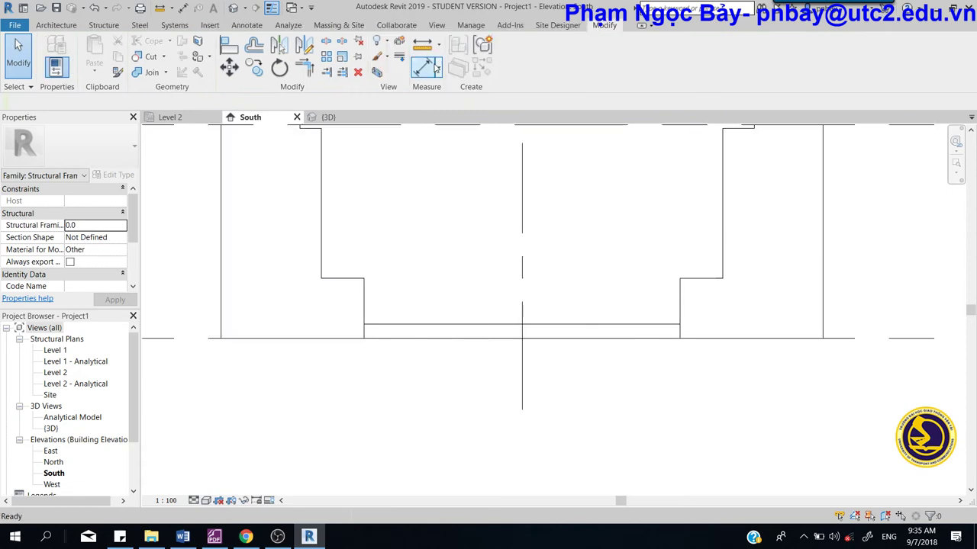
click(330, 117)
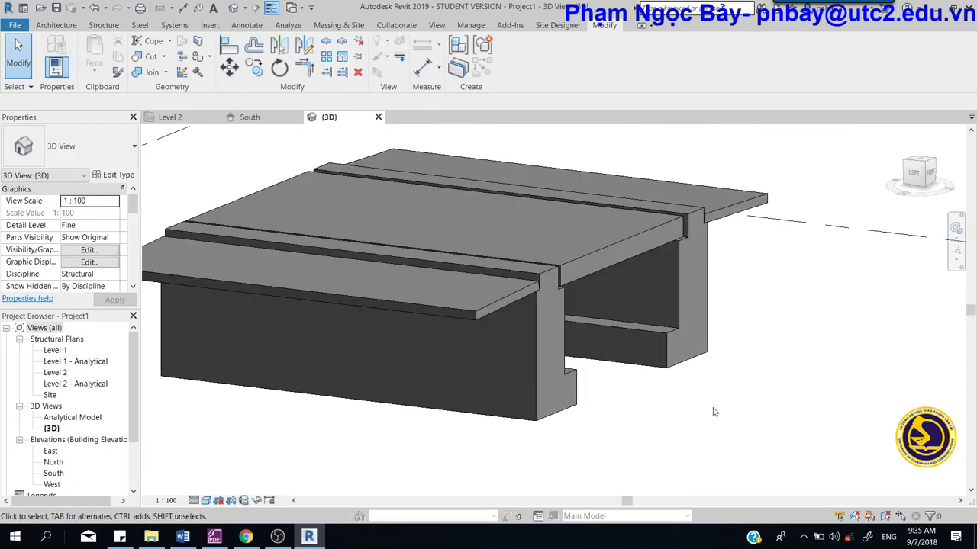
mouse_move(717, 413)
shift+middle_down()
mouse_move(577, 425)
mouse_move(525, 410)
shift+middle_up()
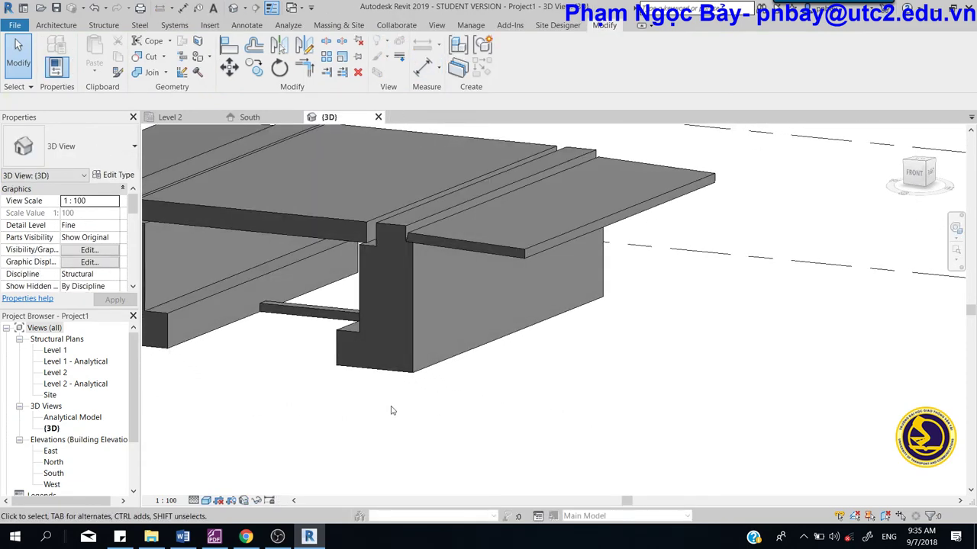
middle_drag(271, 386, 530, 407)
scroll(546, 397, up, 2)
scroll(565, 377, up, 1)
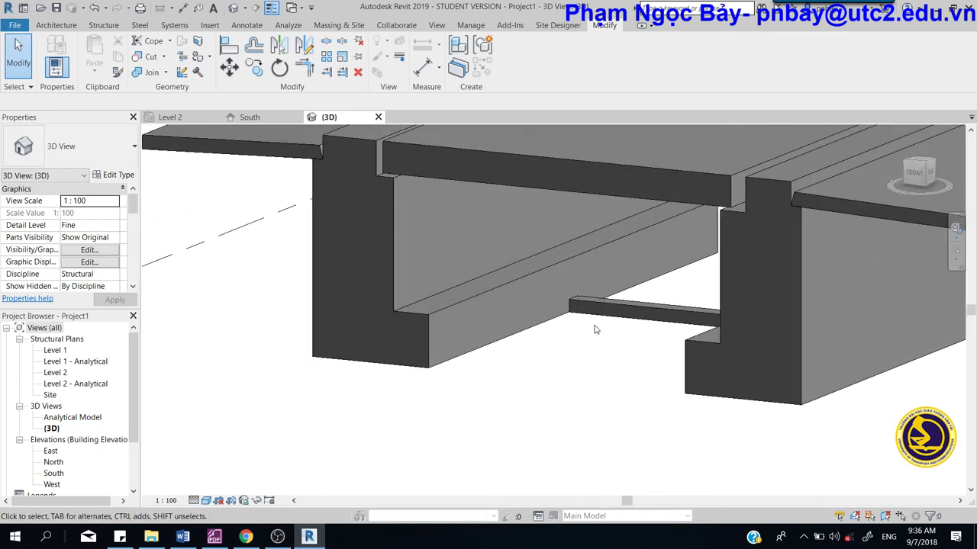
mouse_move(595, 330)
middle_down()
mouse_move(490, 338)
mouse_move(514, 364)
middle_up()
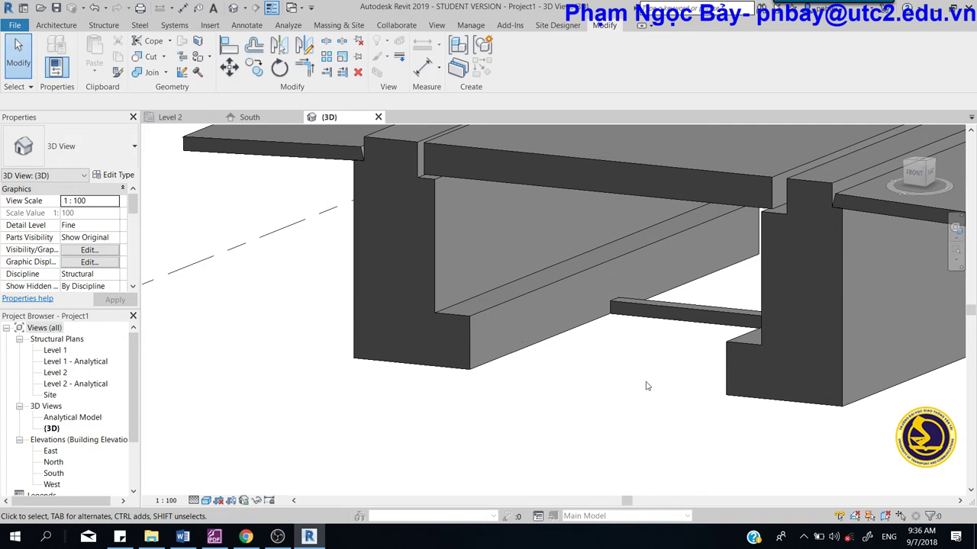
Step: Open Level 2, then the Level 1 structural plan, zooming in on the abutments and tie beam
double_click(56, 372)
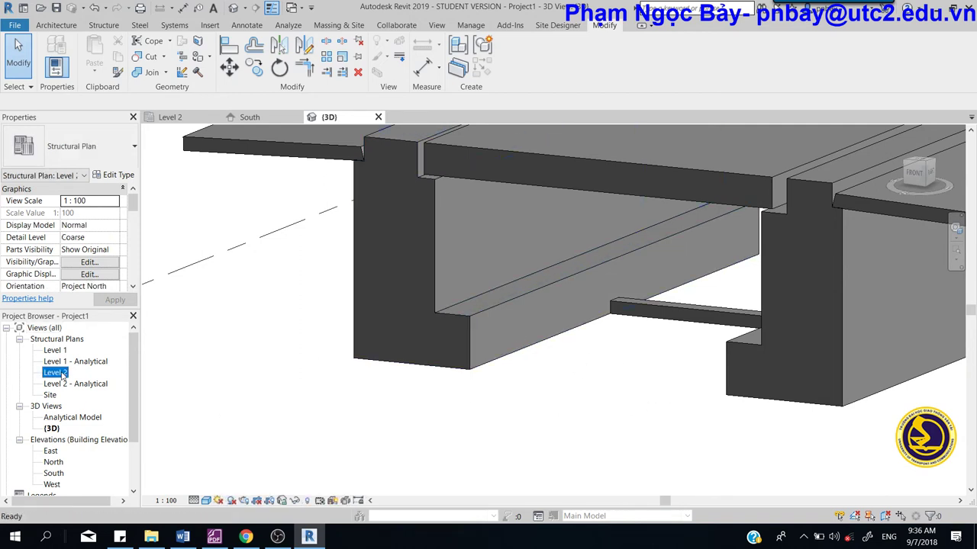
scroll(570, 338, up, 1)
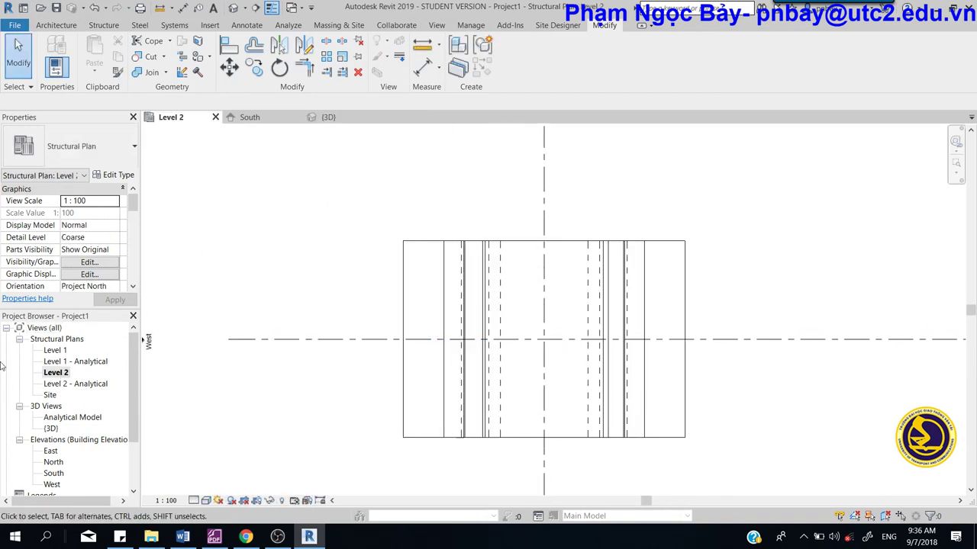
double_click(55, 350)
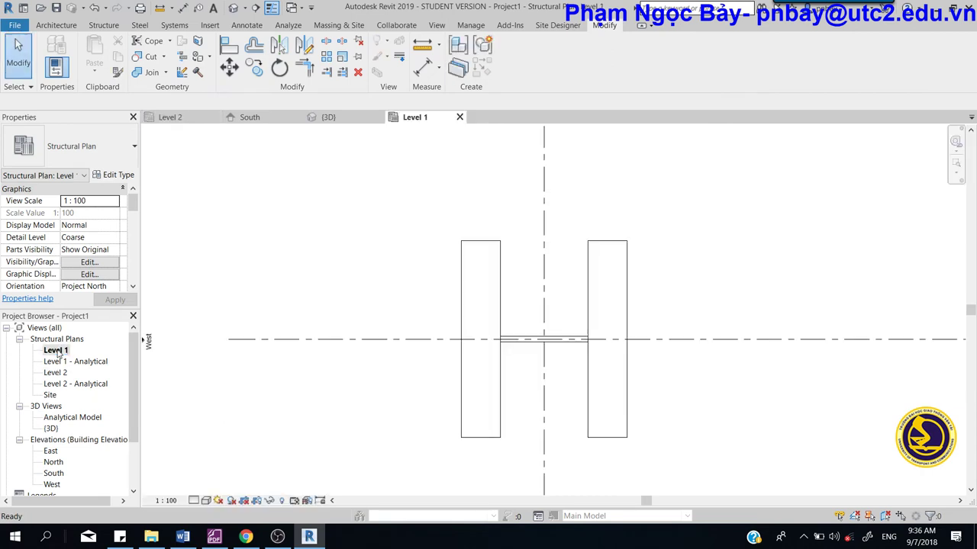
scroll(567, 357, up, 1)
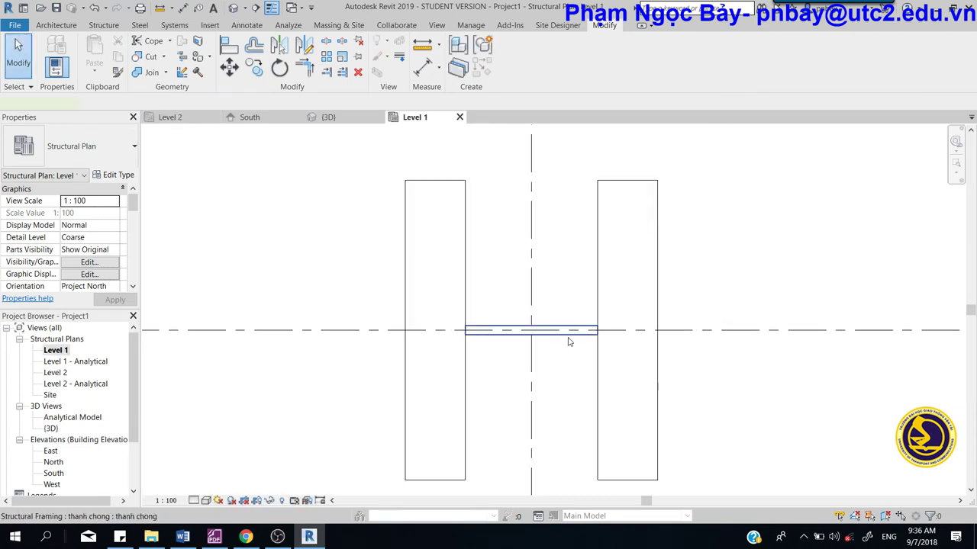
Step: Select the tie beam and start an unconstrained, multiple-copy Move (MV) from its end point
click(567, 331)
key(m)
key(v)
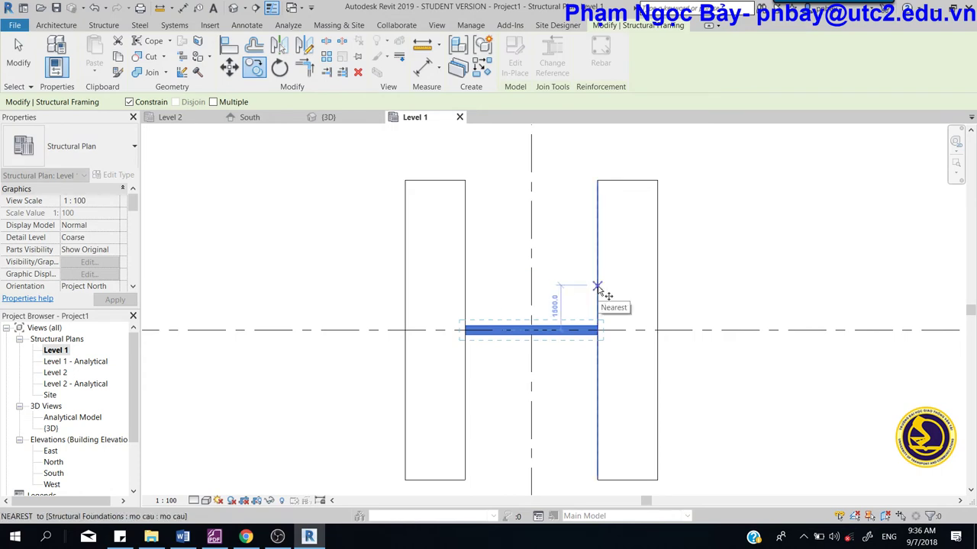
click(130, 102)
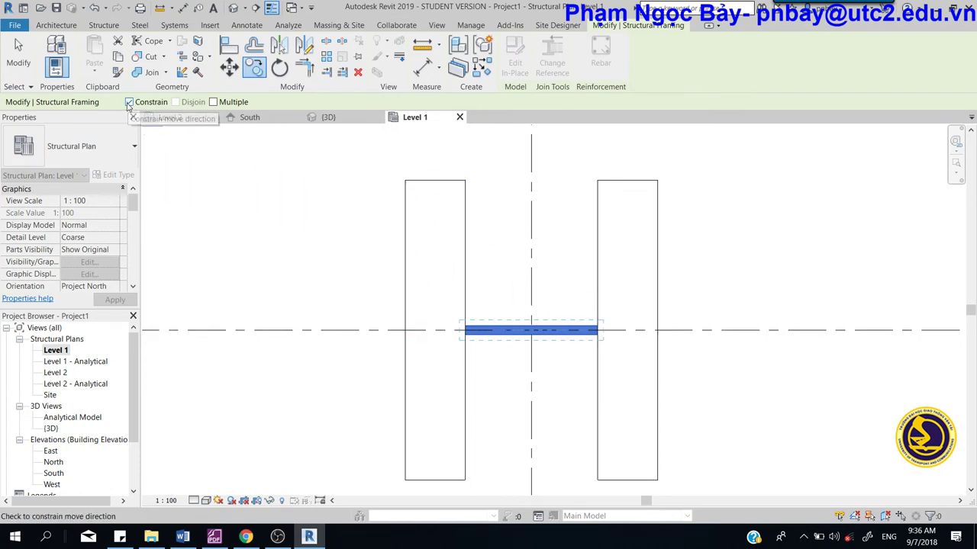
click(213, 103)
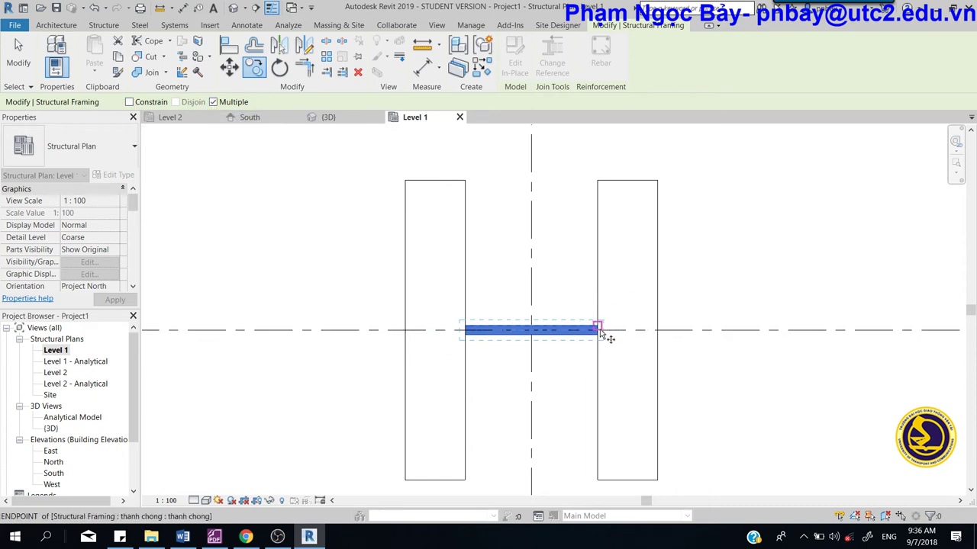
scroll(599, 330, up, 1)
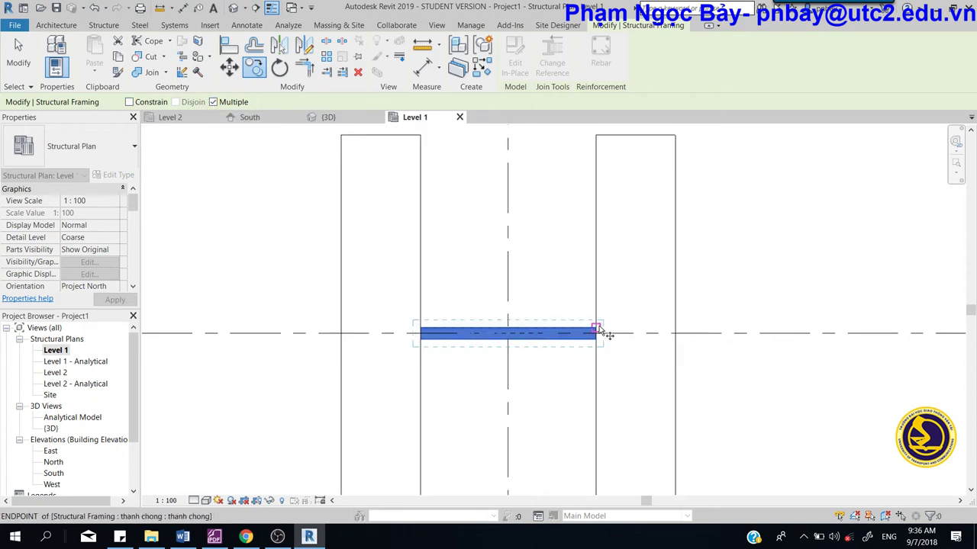
click(599, 330)
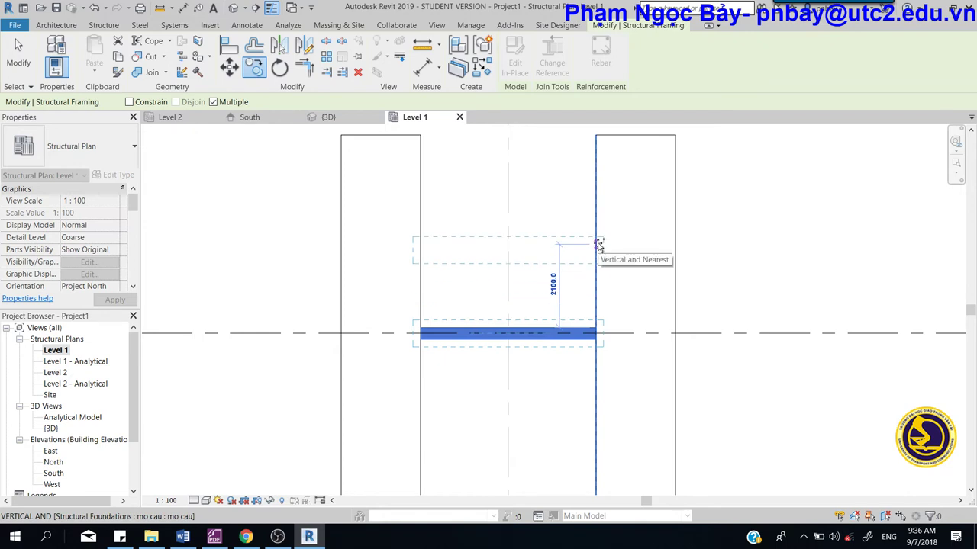
Step: Place tie beam copies 2000 apart above the original, then select the extra misplaced copy
text(2m)
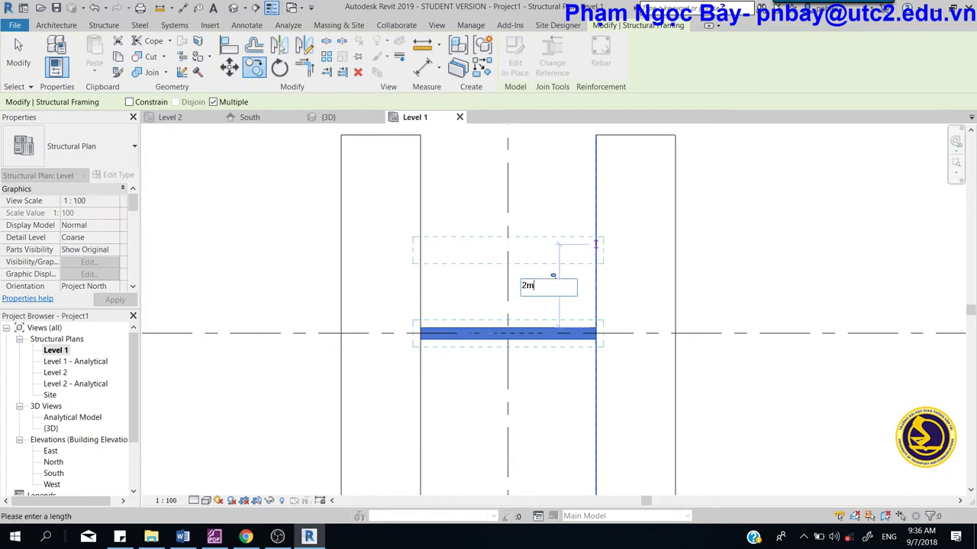
key(Return)
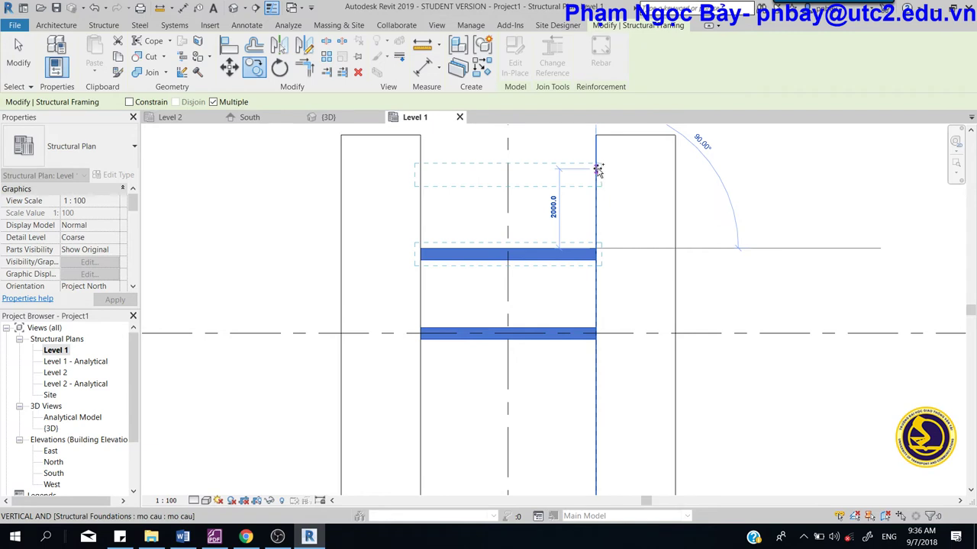
click(597, 168)
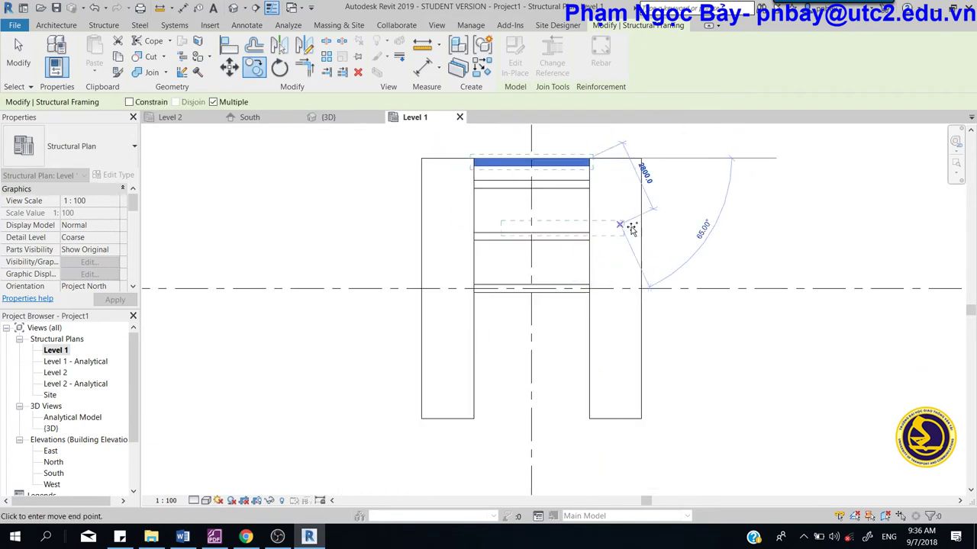
key(Escape)
key(Escape)
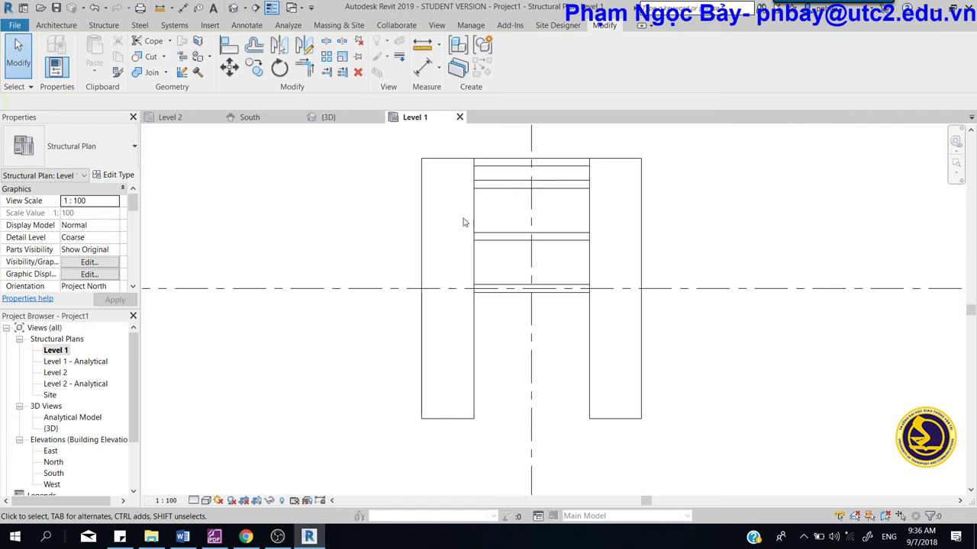
click(573, 188)
Step: Delete the extra beam copy, then select the two upper beams and cancel a Mirror - Pick Axis
key(Delete)
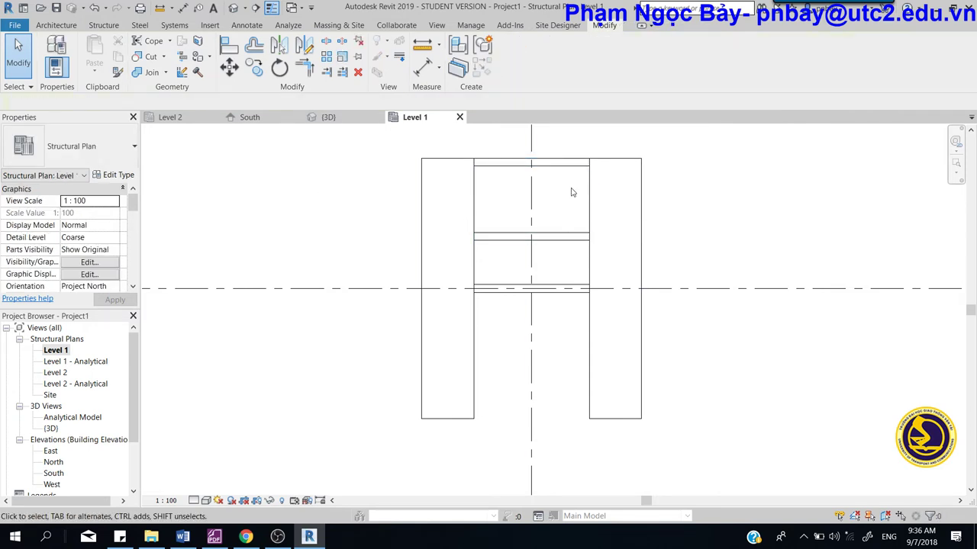
click(567, 239)
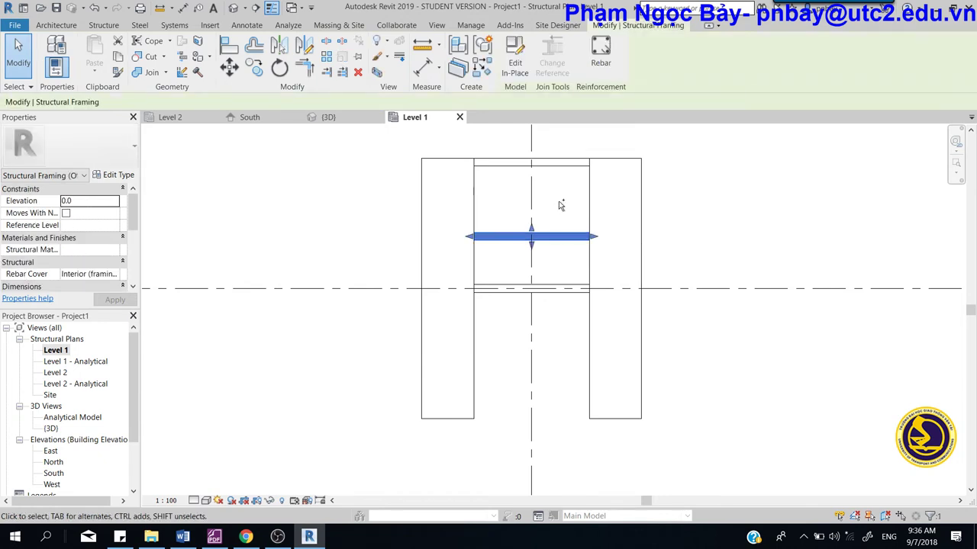
ctrl+click(564, 164)
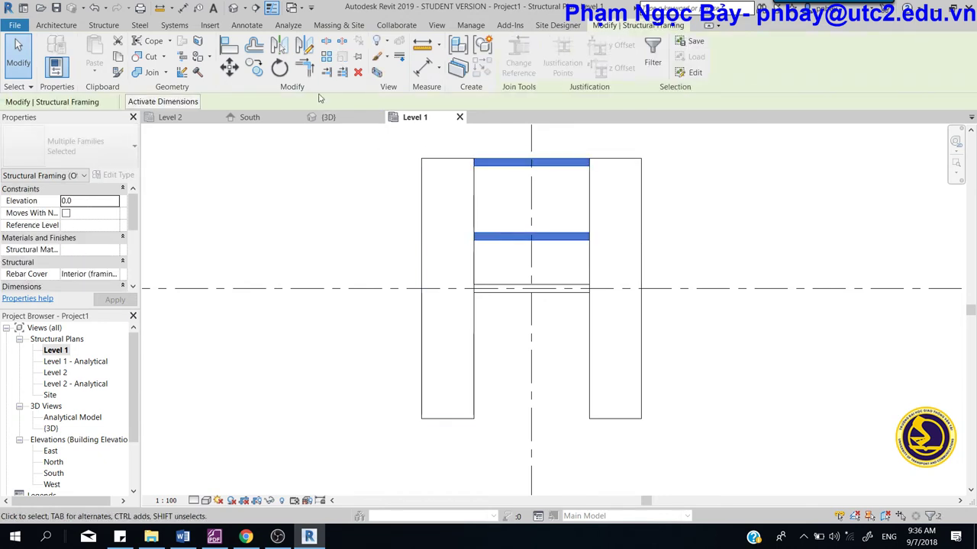
click(281, 47)
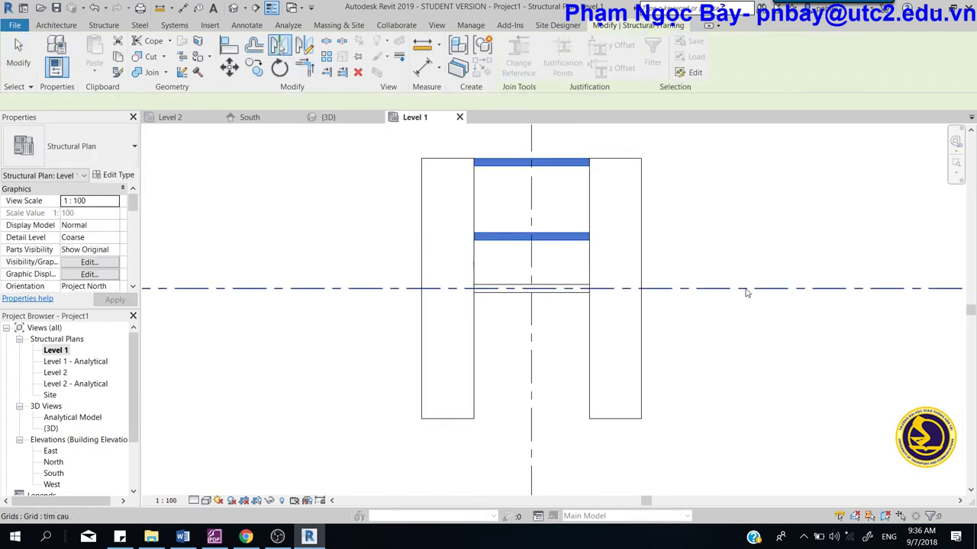
key(Escape)
key(Escape)
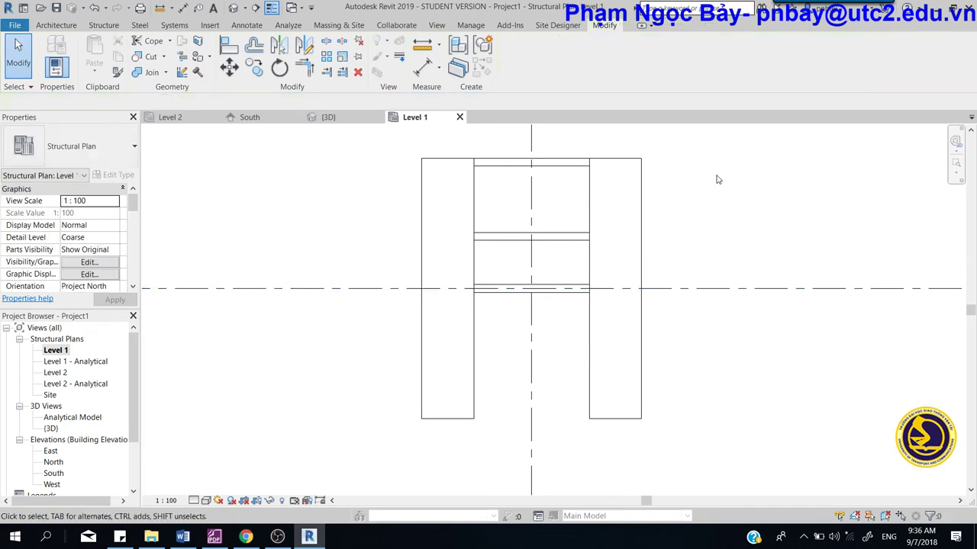
Step: Review the whole bridge in 3D and the South elevation, then reopen the Level 1 structural plan
click(328, 117)
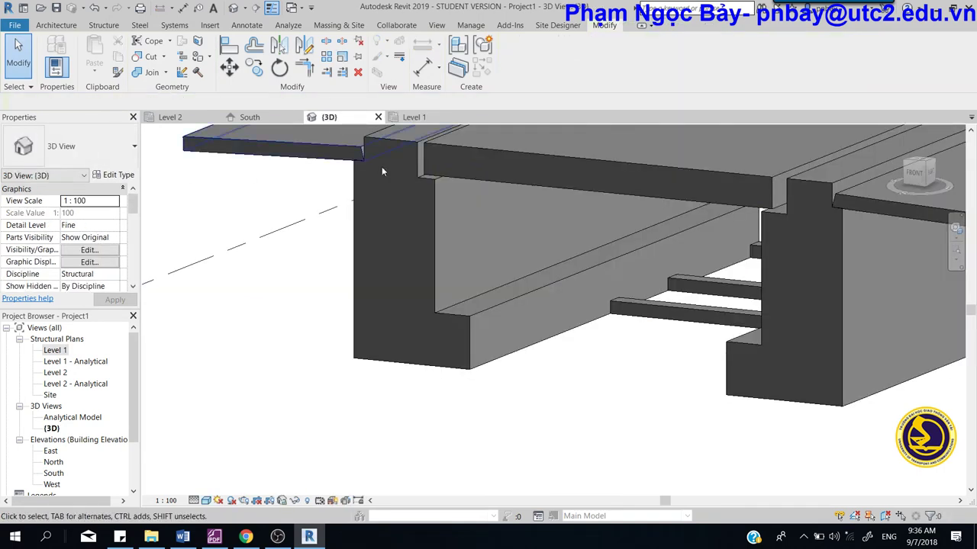
scroll(588, 366, down, 2)
scroll(596, 369, down, 2)
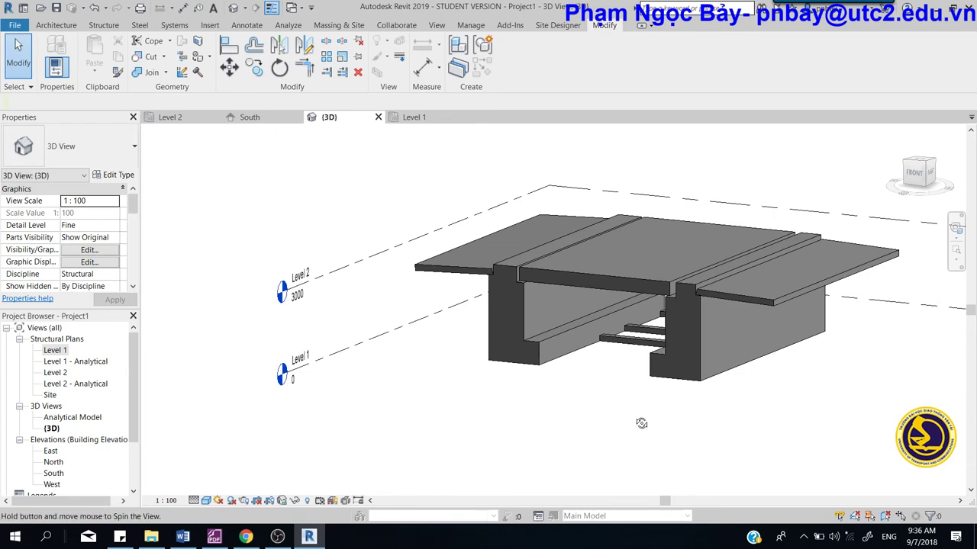
mouse_move(641, 422)
shift+middle_down()
mouse_move(704, 392)
mouse_move(721, 330)
mouse_move(604, 272)
mouse_move(538, 296)
mouse_move(675, 367)
mouse_move(619, 427)
mouse_move(584, 375)
shift+middle_up()
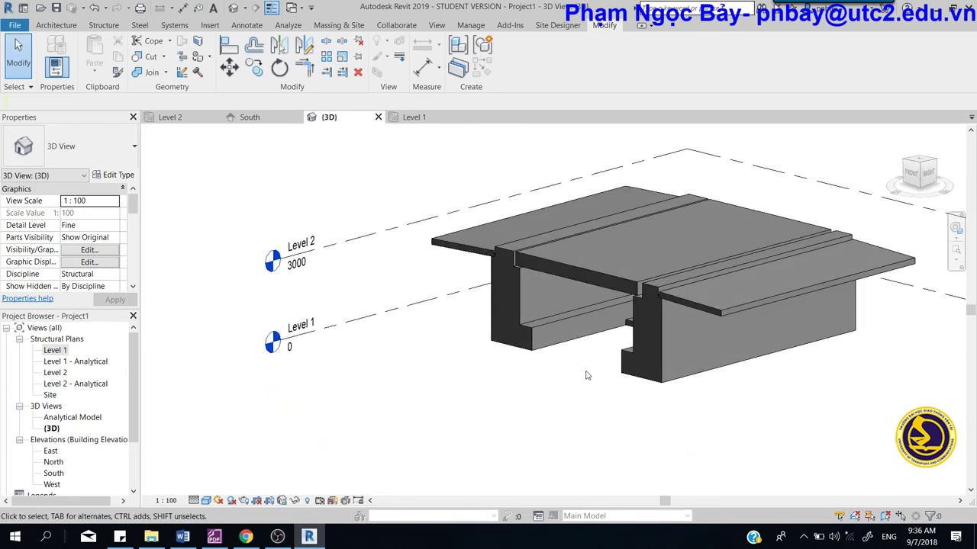
scroll(576, 370, up, 2)
scroll(575, 370, up, 1)
click(249, 118)
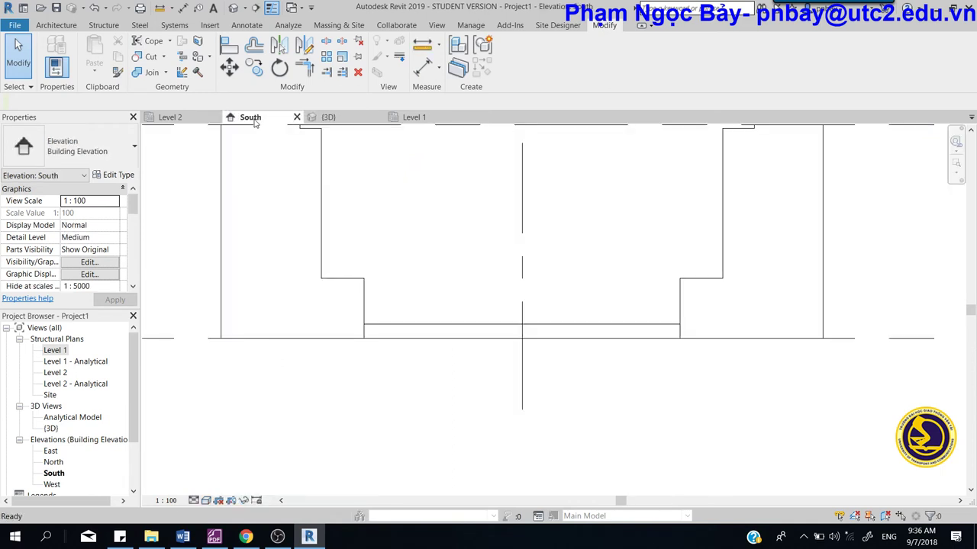
click(170, 118)
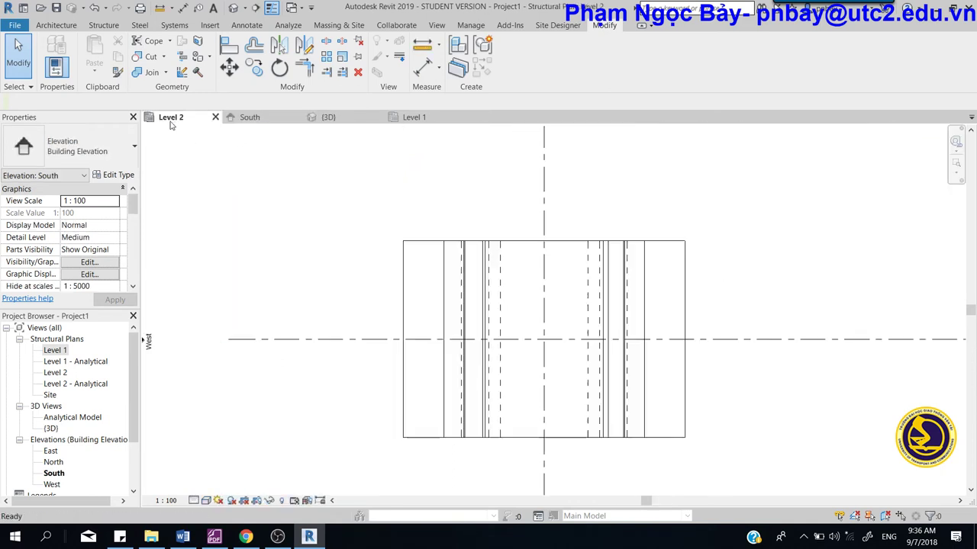
double_click(55, 351)
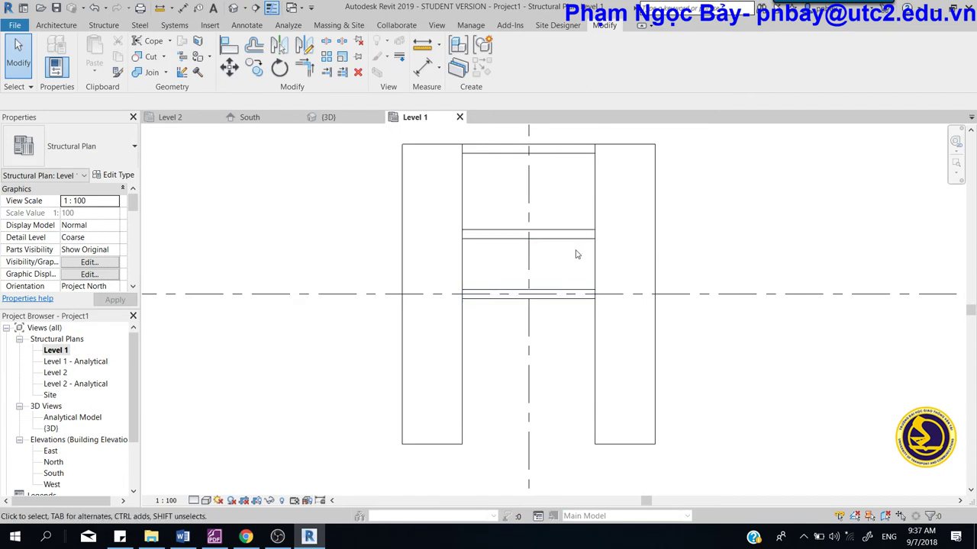
Step: Copy the grid-line tie beam twice downward, 2900 and then 2350 apart, toward the abutment ends
click(573, 297)
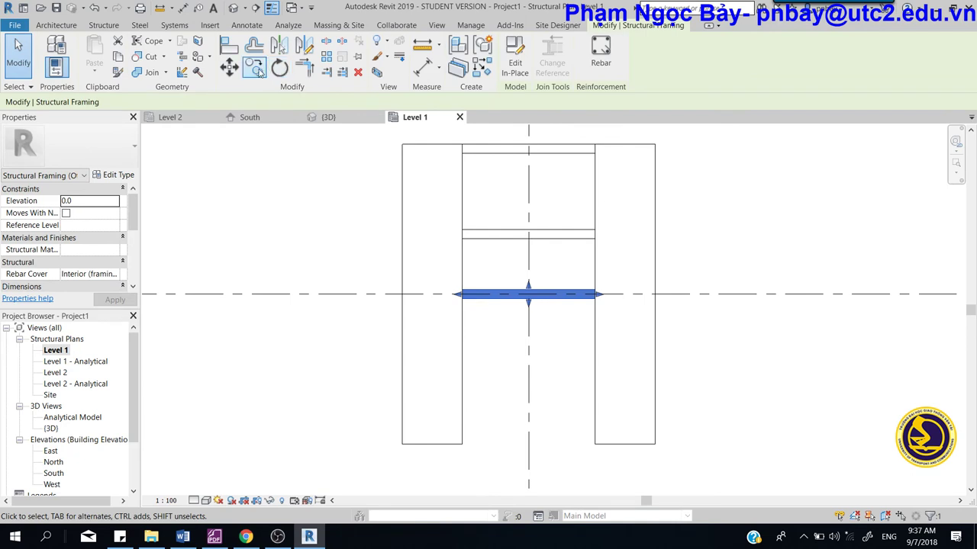
click(255, 68)
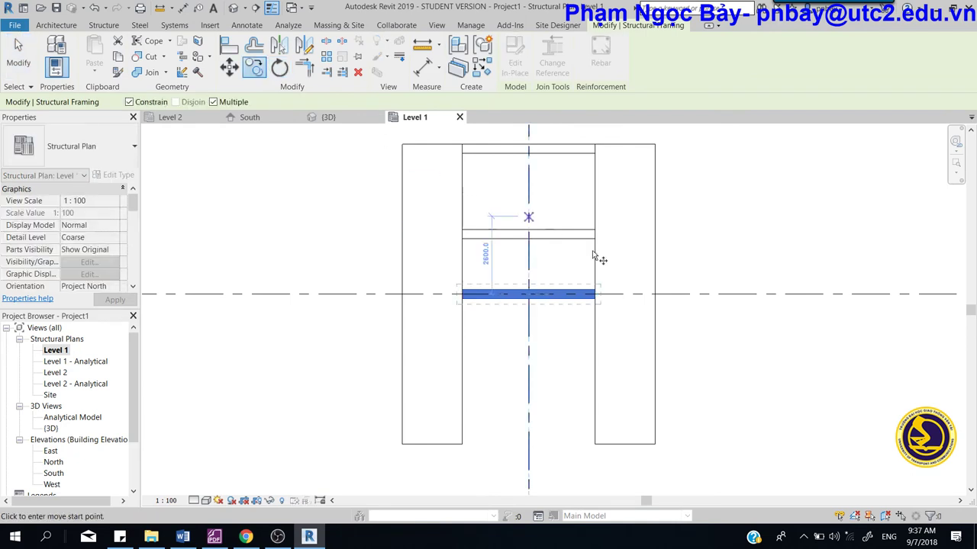
click(594, 291)
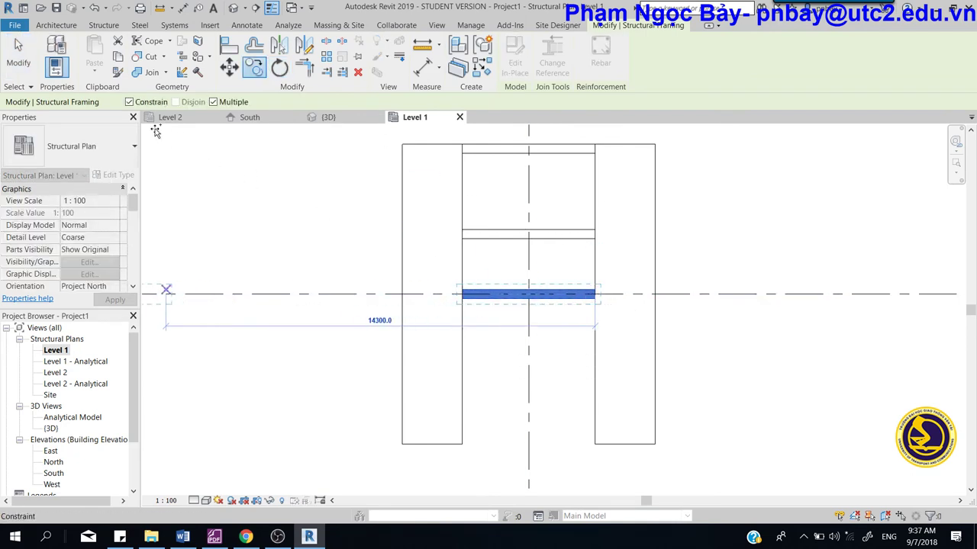
click(129, 102)
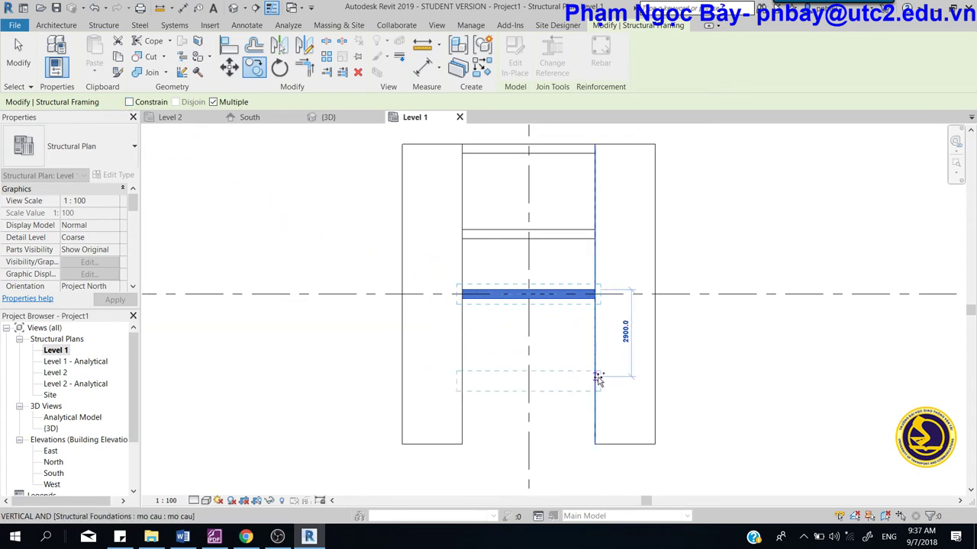
click(596, 378)
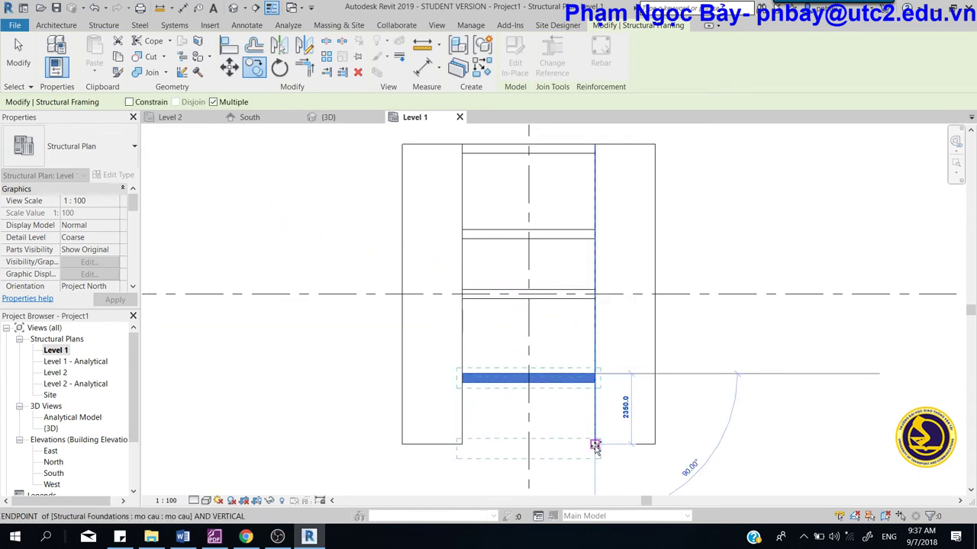
click(596, 446)
right_click(750, 373)
click(777, 214)
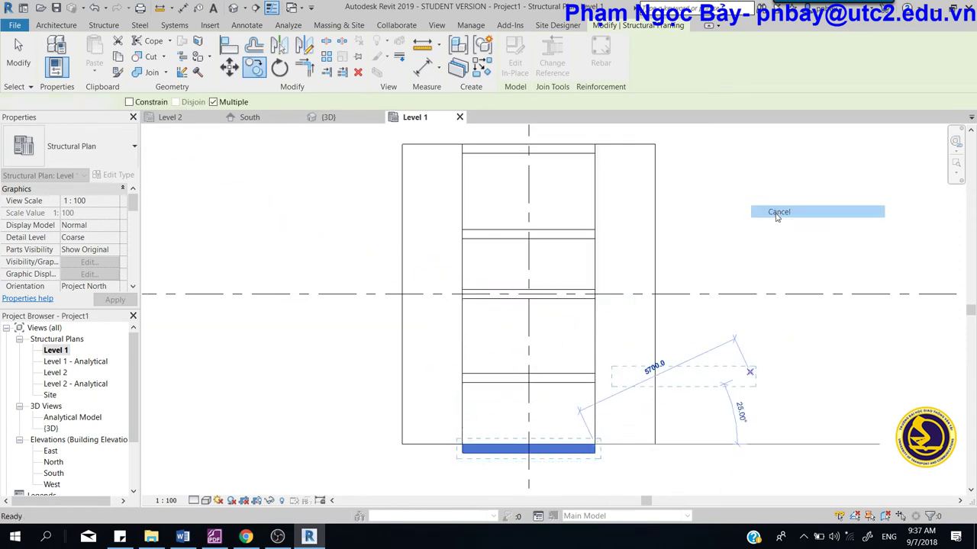
right_click(388, 333)
click(330, 184)
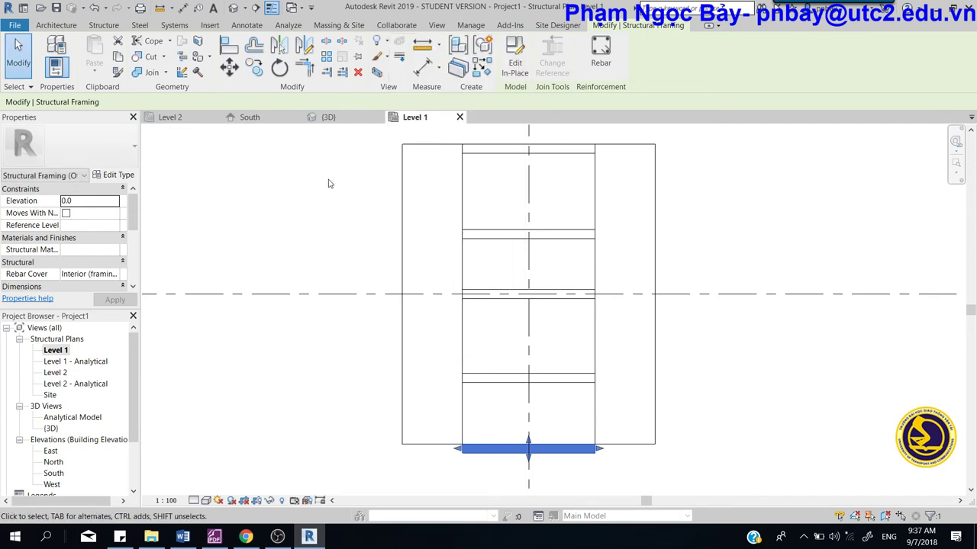
click(322, 234)
scroll(384, 348, down, 2)
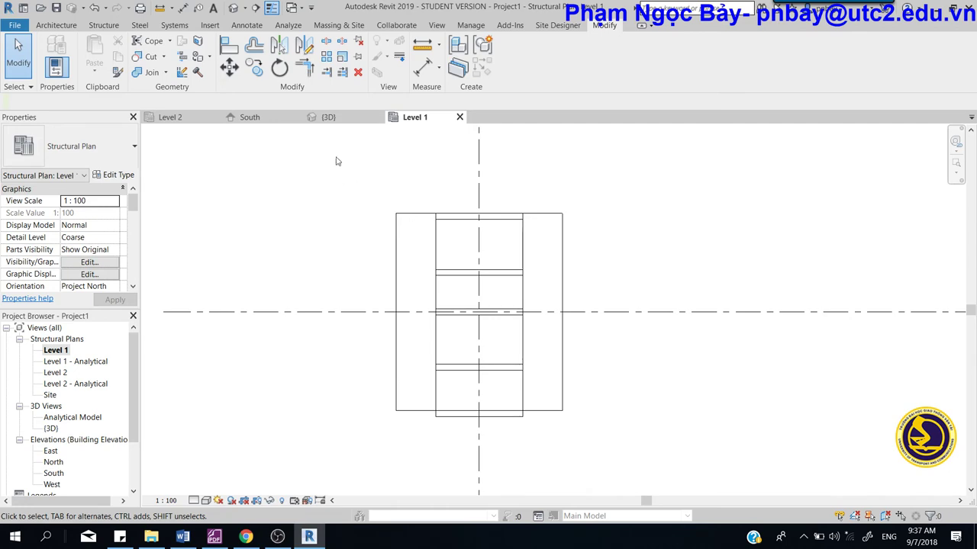
click(328, 117)
scroll(468, 370, down, 2)
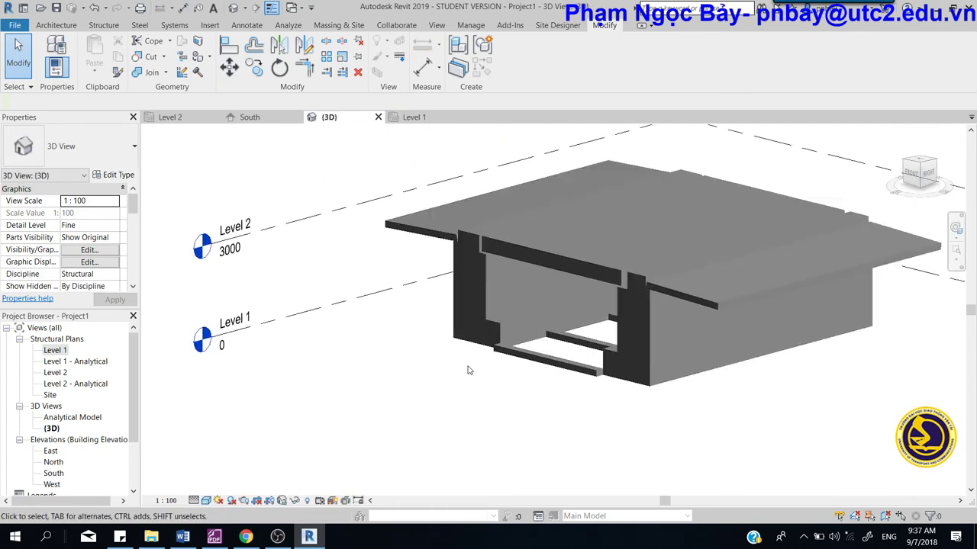
scroll(469, 370, up, 2)
scroll(488, 378, up, 2)
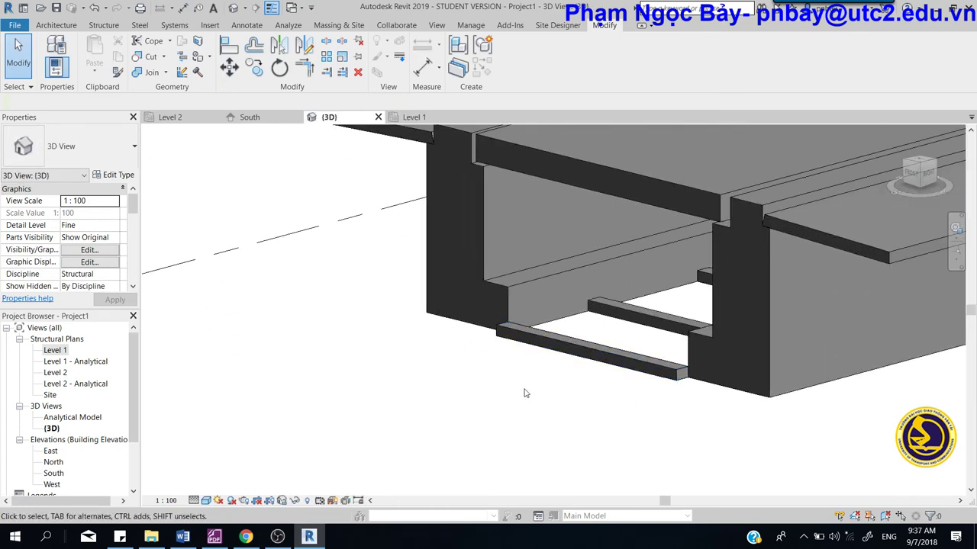
scroll(525, 393, down, 2)
Step: In the Level 1 plan, move the bottom tie beam up flush with the abutment end
click(412, 116)
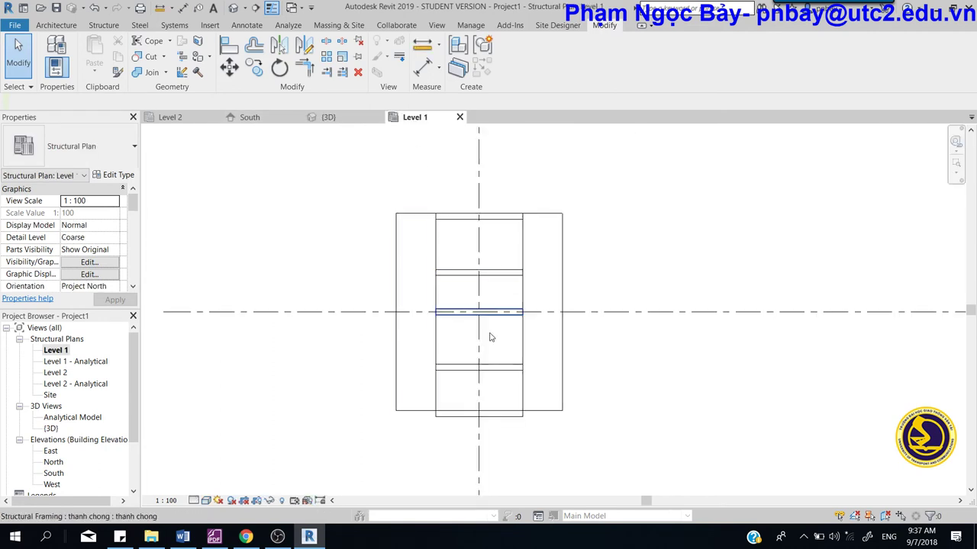
scroll(517, 428, up, 2)
scroll(504, 412, up, 1)
click(503, 413)
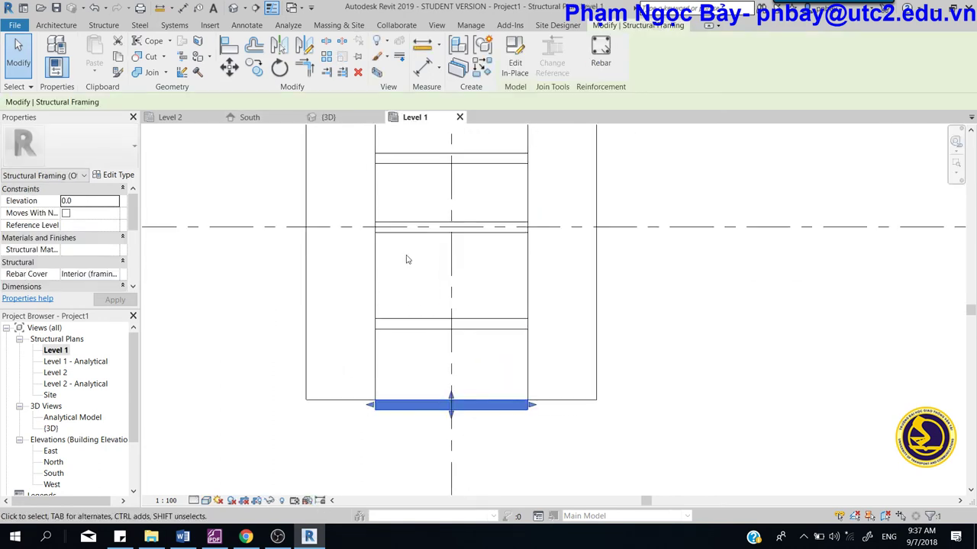
click(229, 67)
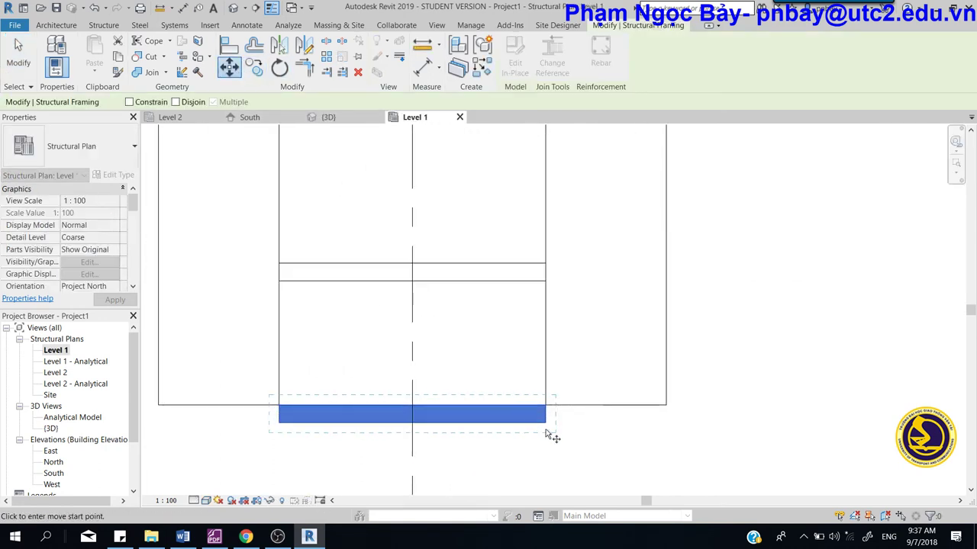
scroll(503, 393, up, 2)
click(545, 423)
click(544, 405)
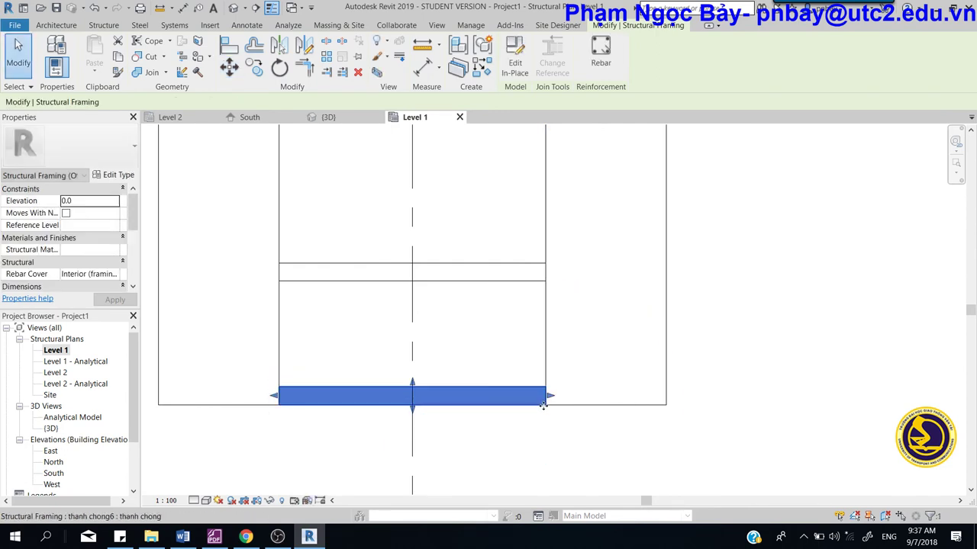
click(547, 472)
Step: Orbit the 3D view to see the five tie beams from the front
scroll(499, 342, down, 2)
scroll(499, 343, down, 1)
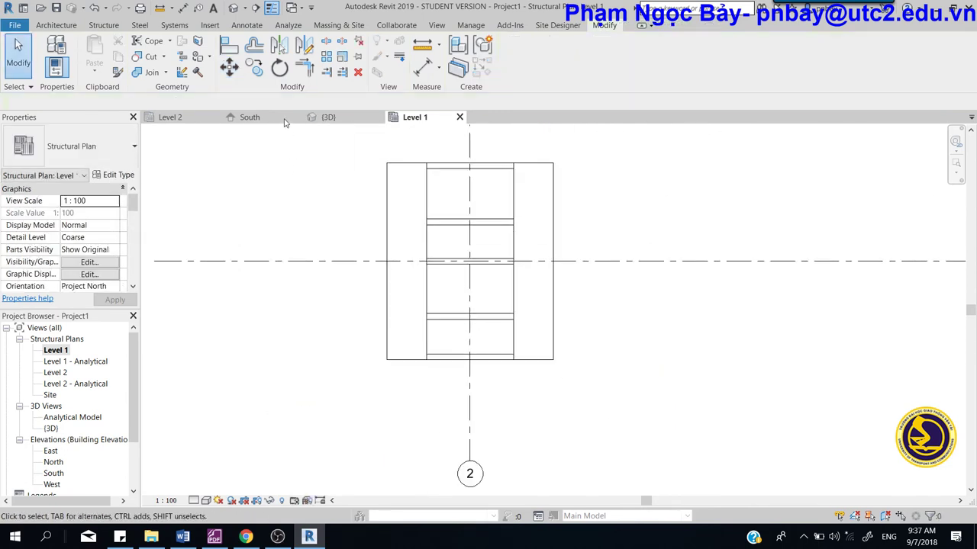
click(328, 117)
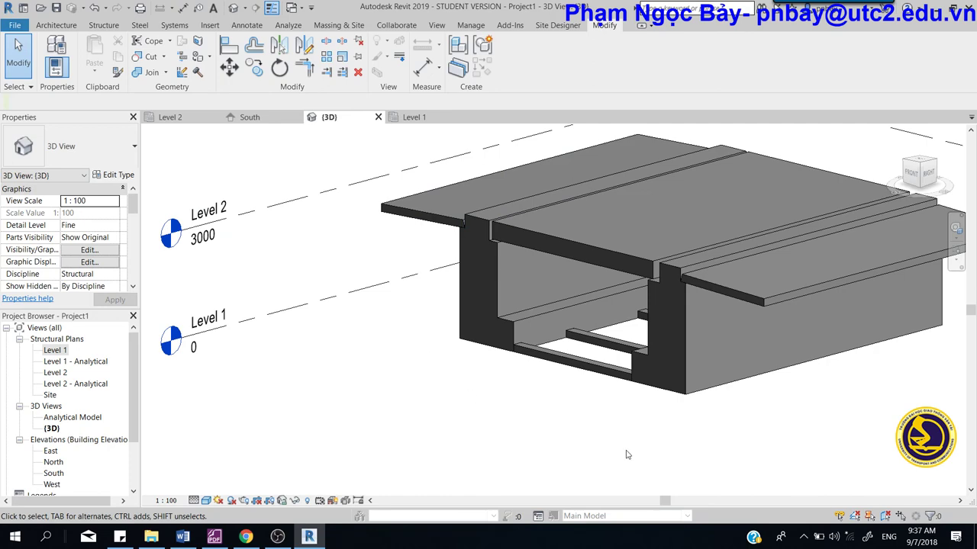
mouse_move(615, 453)
shift+middle_down()
mouse_move(720, 428)
mouse_move(722, 412)
mouse_move(556, 469)
mouse_move(584, 469)
mouse_move(464, 484)
mouse_move(399, 463)
shift+middle_up()
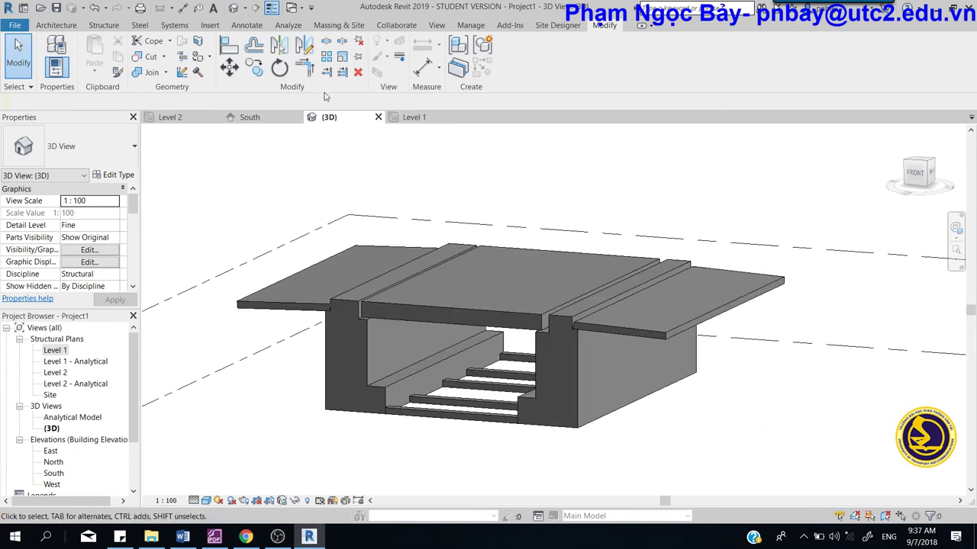
Step: Displace the middle deck slab upward above the model for an exploded view
click(478, 304)
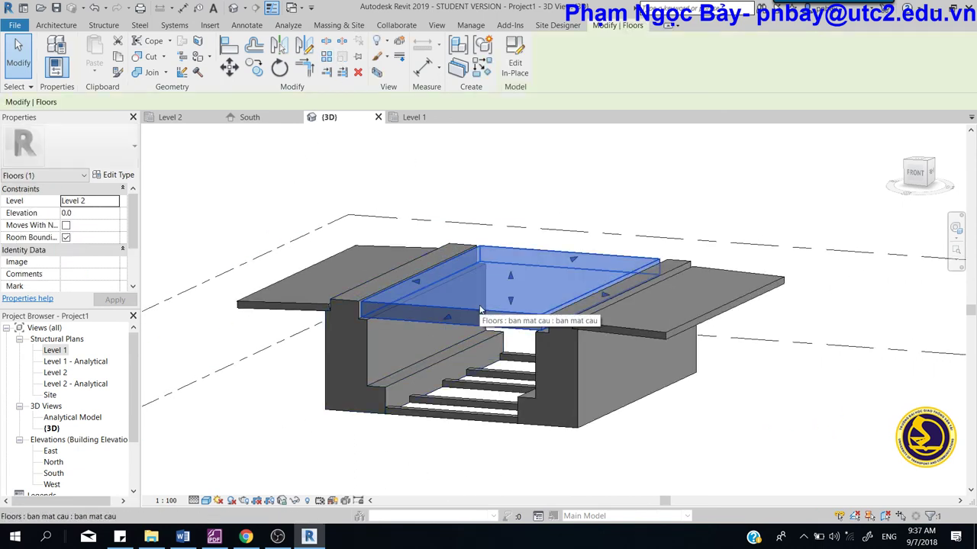
click(398, 42)
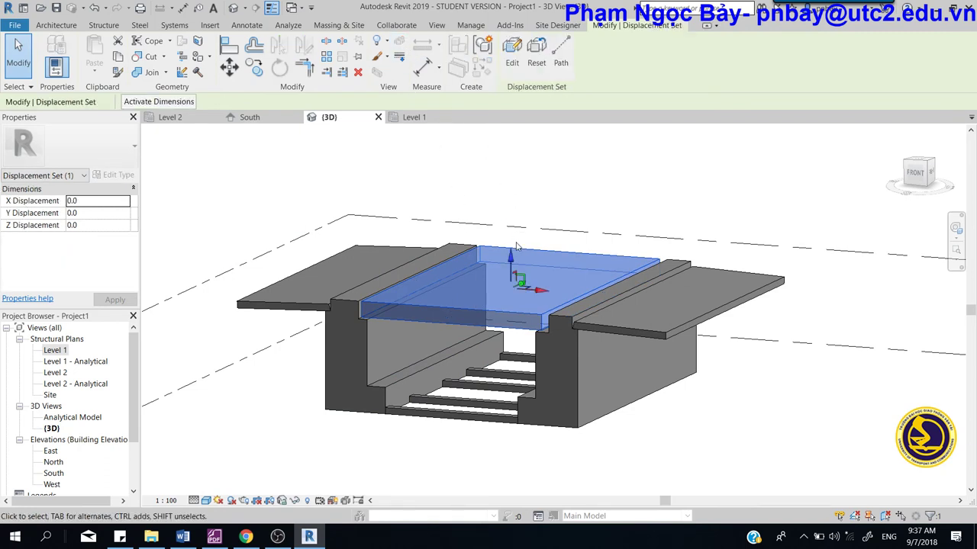
drag(514, 259, 522, 177)
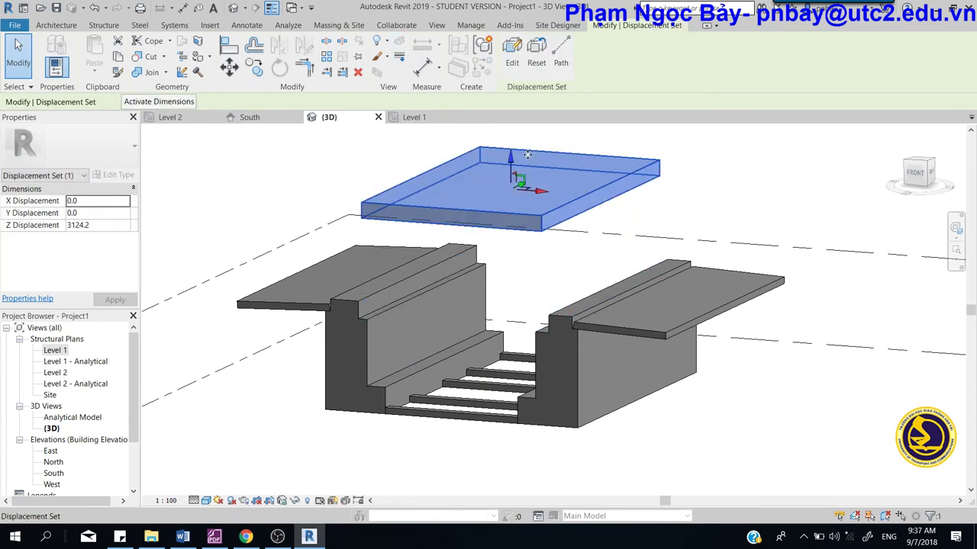
click(737, 198)
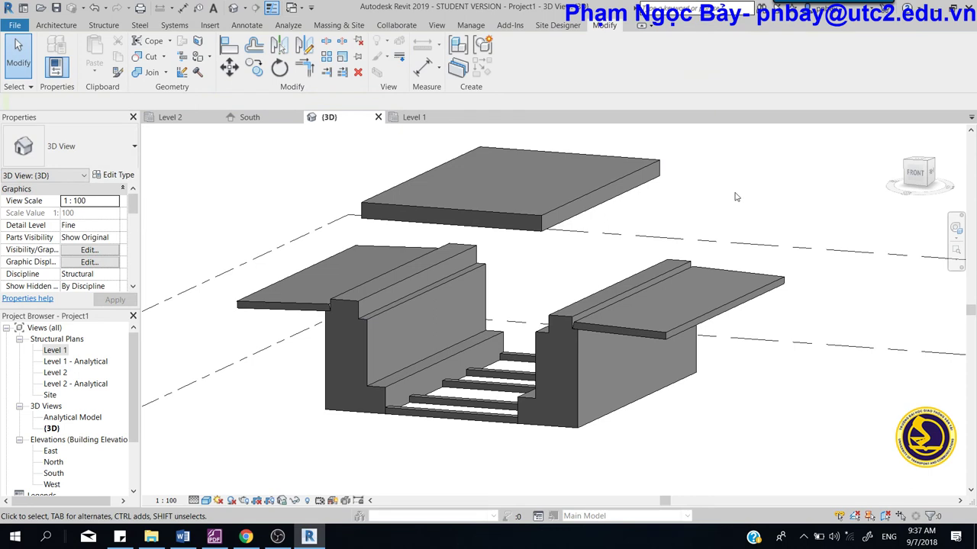
middle_drag(589, 466, 601, 470)
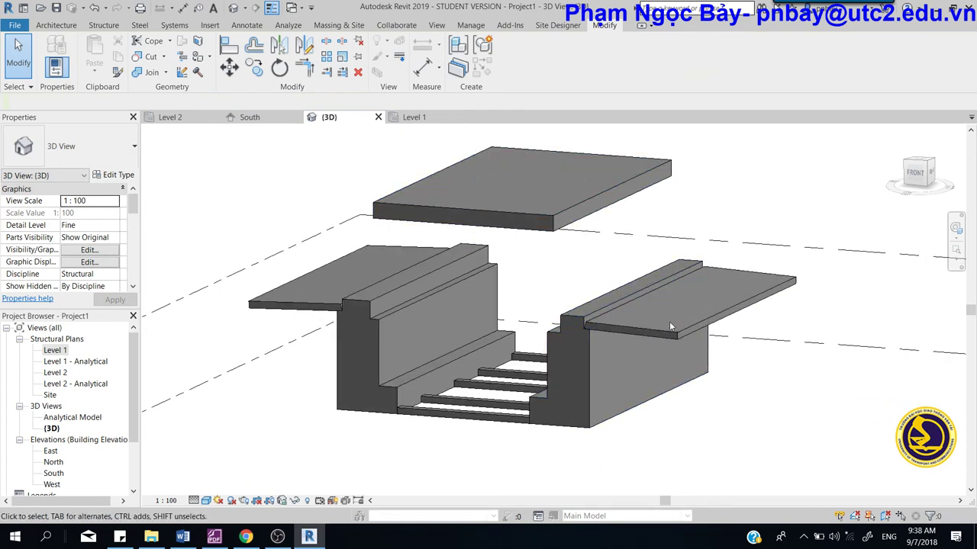
Step: Displace the right transition slab outward to the right
click(694, 329)
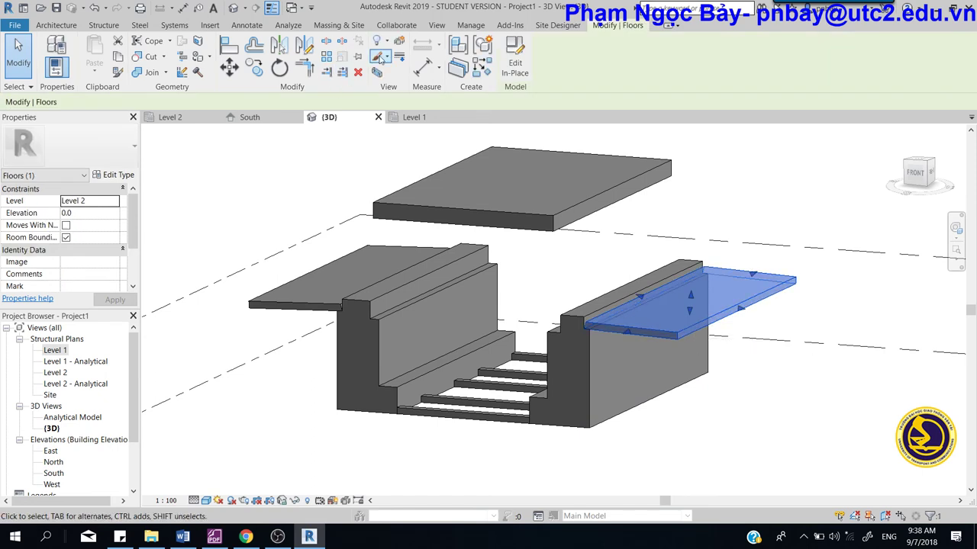
click(400, 43)
drag(723, 309, 793, 322)
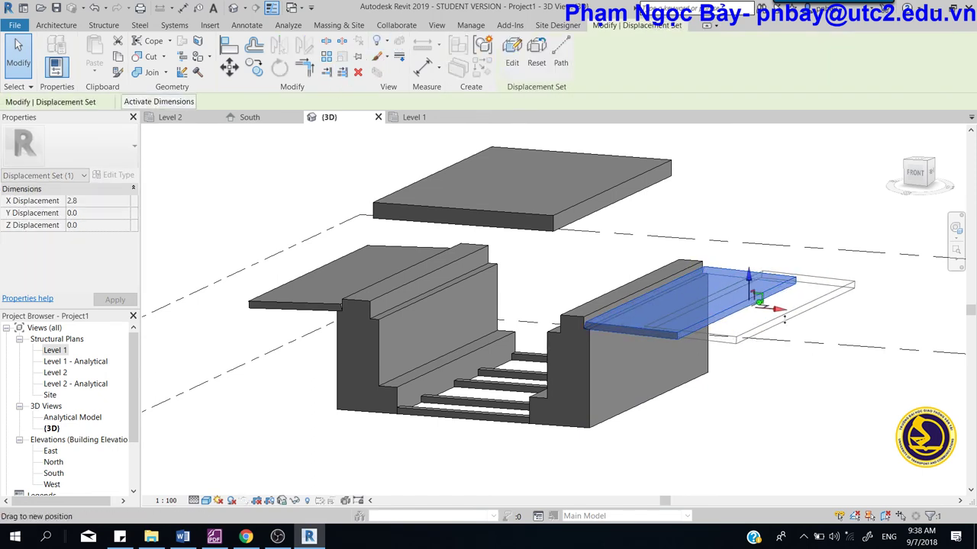
click(730, 436)
middle_drag(725, 432, 697, 375)
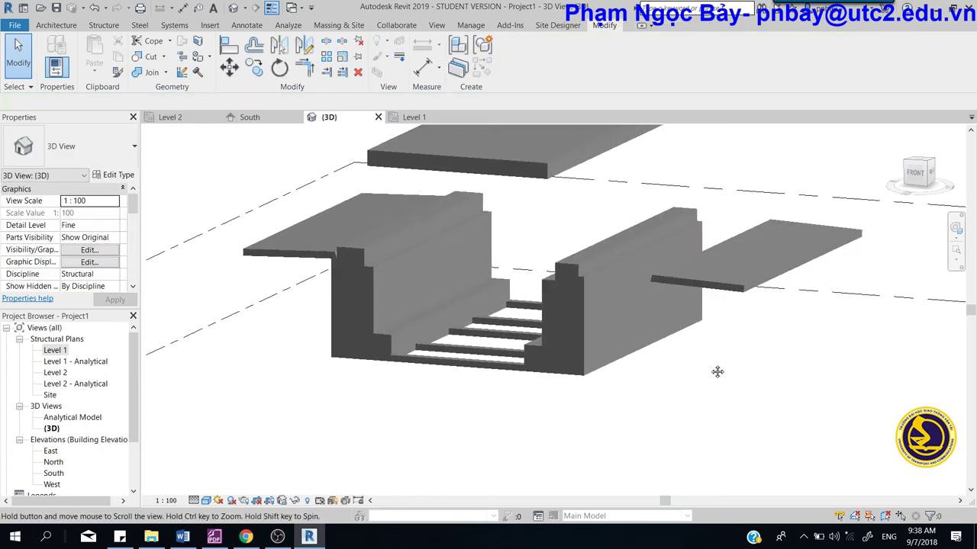
Step: Displace the right abutment about 4213.7 downward below the model
scroll(697, 375, up, 2)
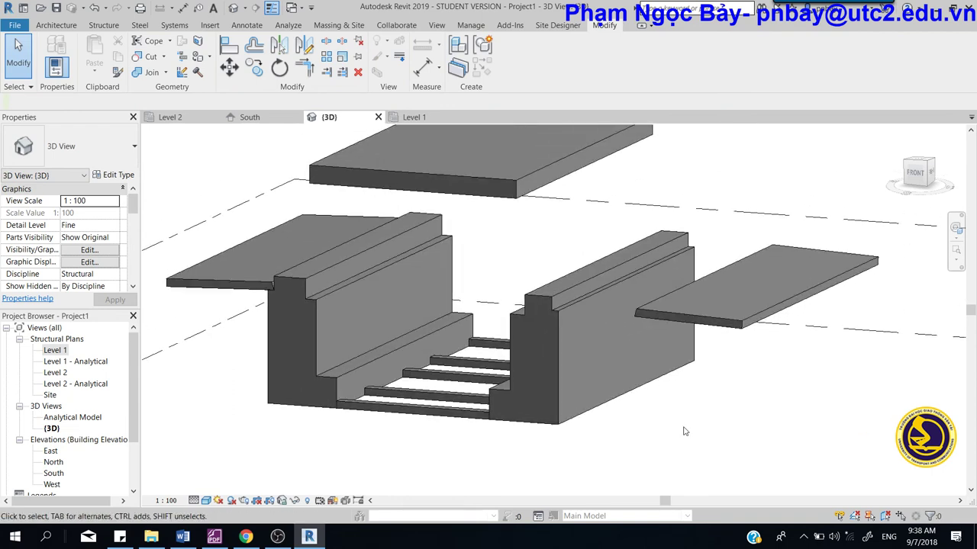
click(534, 284)
click(398, 46)
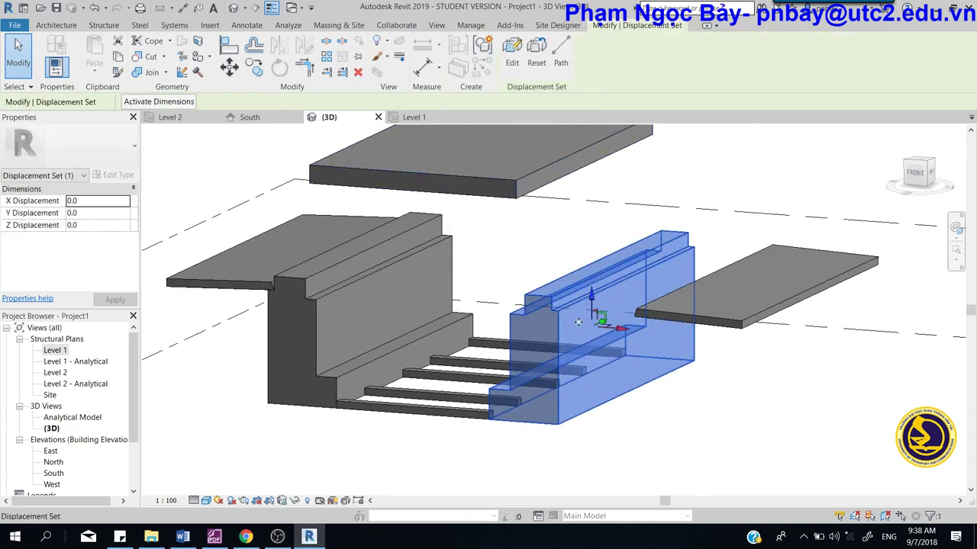
drag(590, 298, 589, 447)
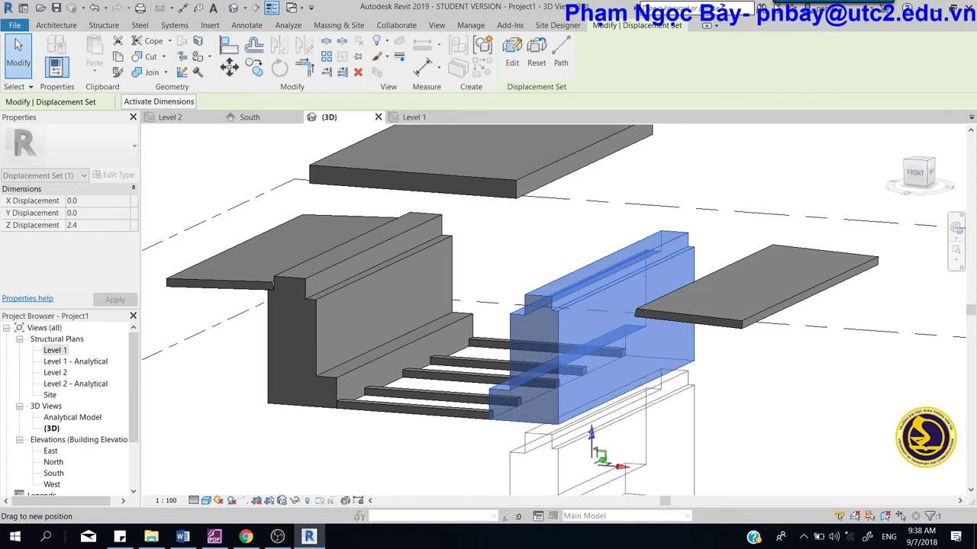
scroll(590, 446, down, 2)
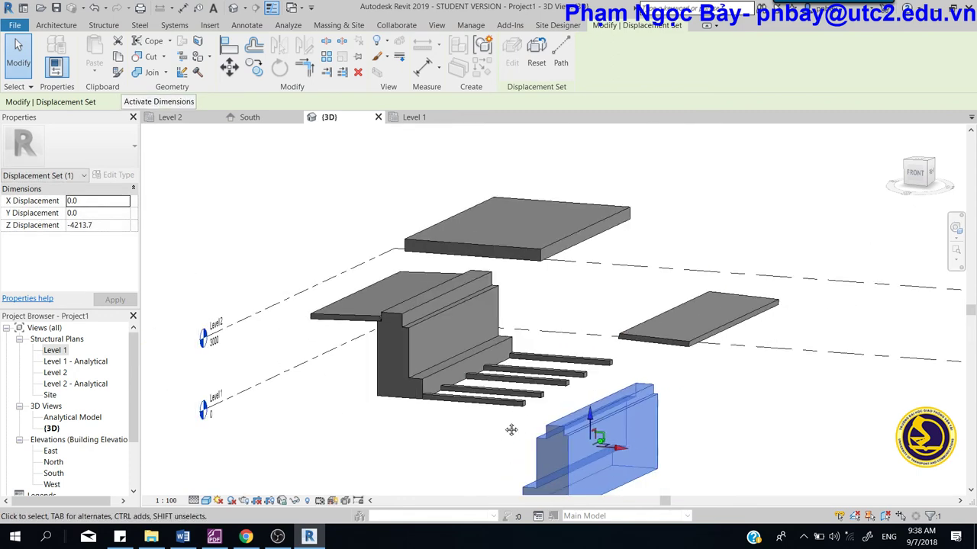
scroll(504, 404, down, 1)
click(496, 377)
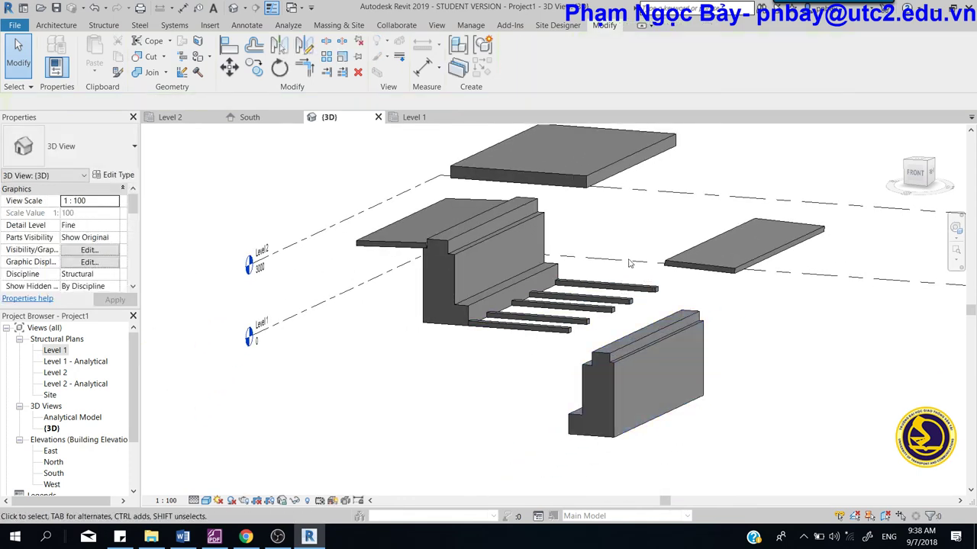
mouse_move(638, 226)
middle_down()
mouse_move(519, 275)
mouse_move(547, 261)
middle_up()
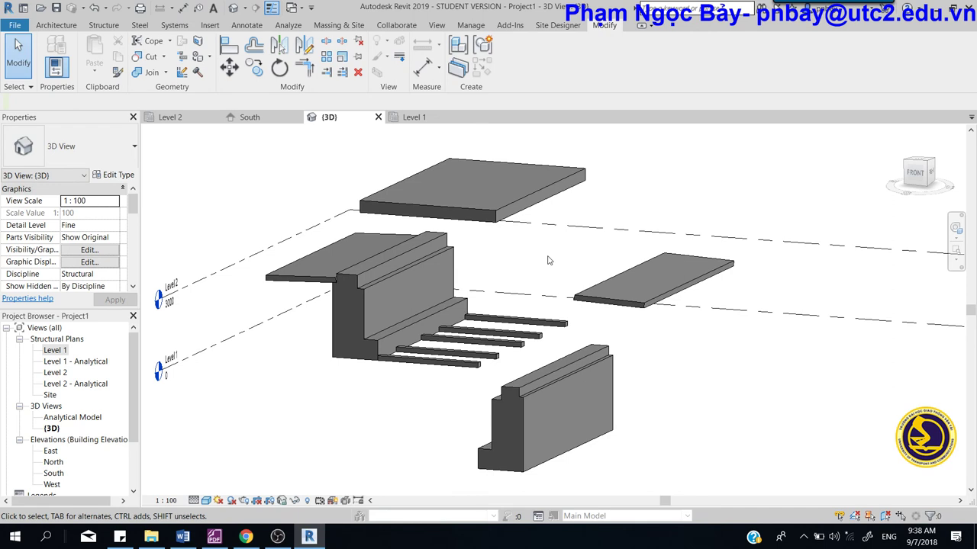
Step: Reset the displacement sets of the raised deck slab and the right transition slab
scroll(526, 263, up, 2)
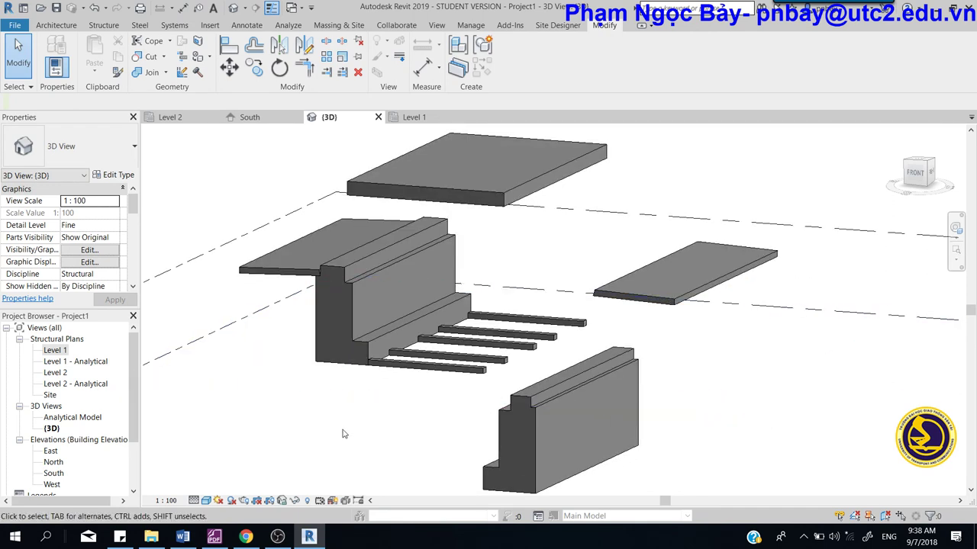
middle_drag(381, 421, 367, 384)
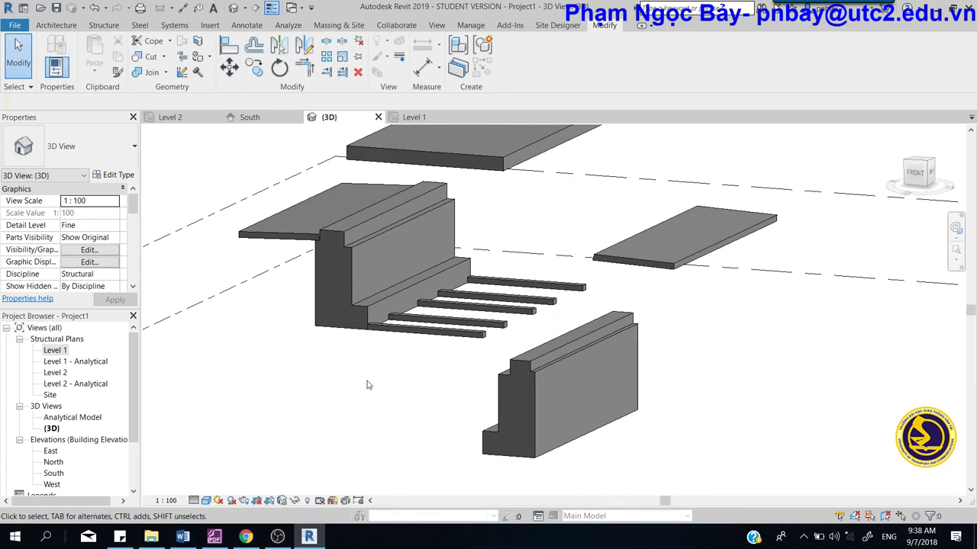
middle_drag(365, 279, 333, 378)
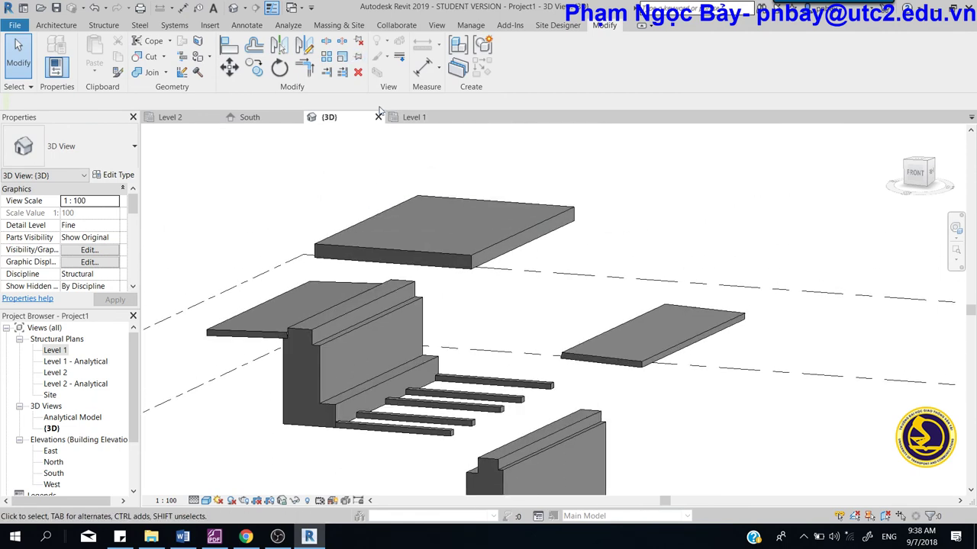
click(451, 254)
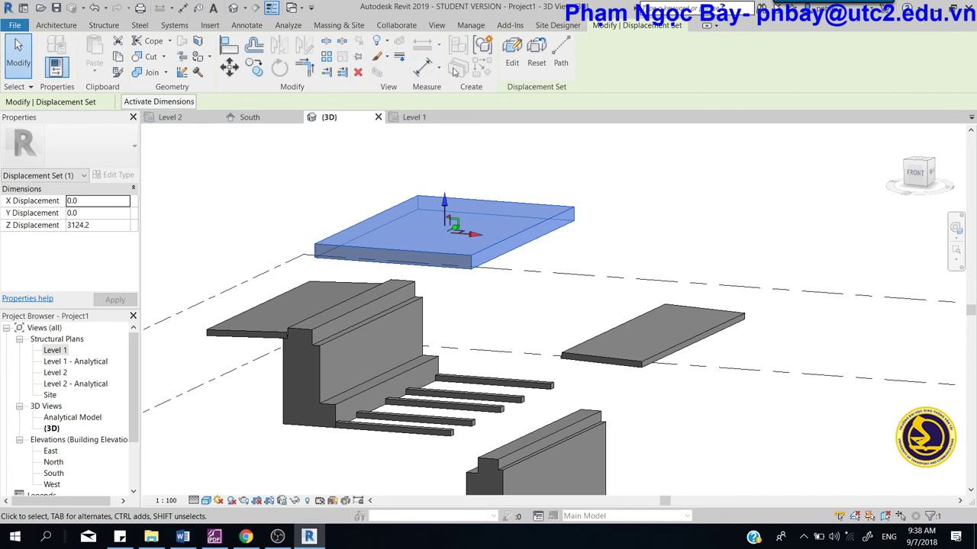
click(536, 63)
click(705, 437)
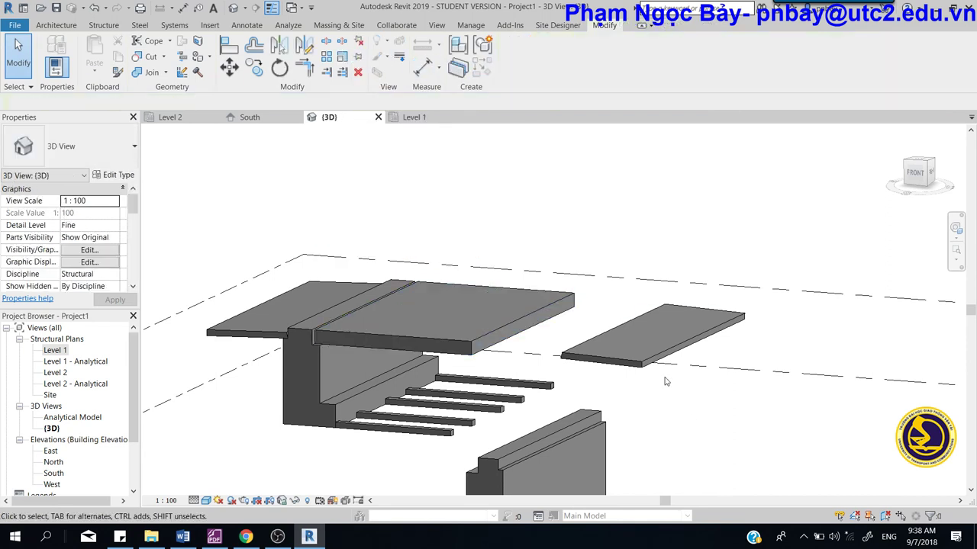
click(661, 360)
click(534, 61)
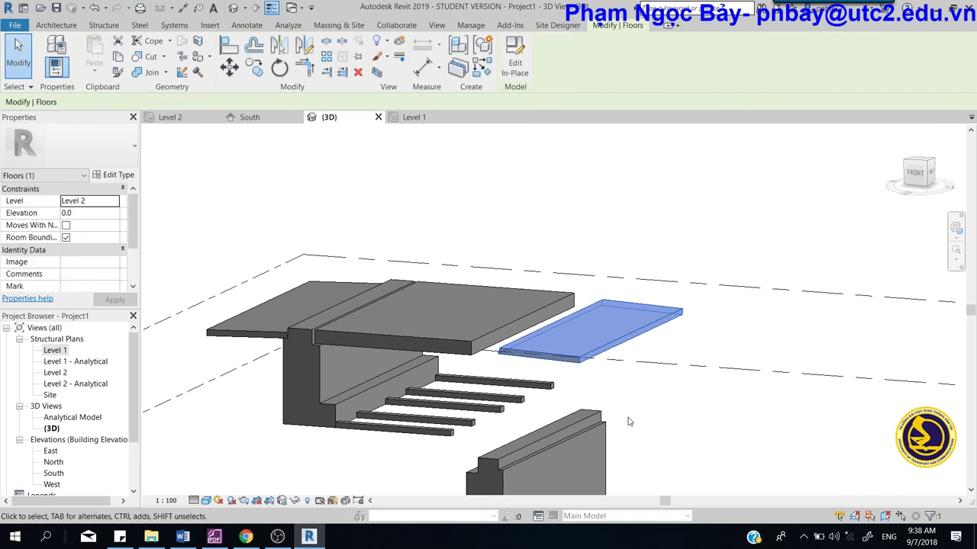
click(664, 421)
Step: Reset the lowered abutment's displacement so it returns into the model
middle_drag(664, 421, 678, 377)
click(565, 431)
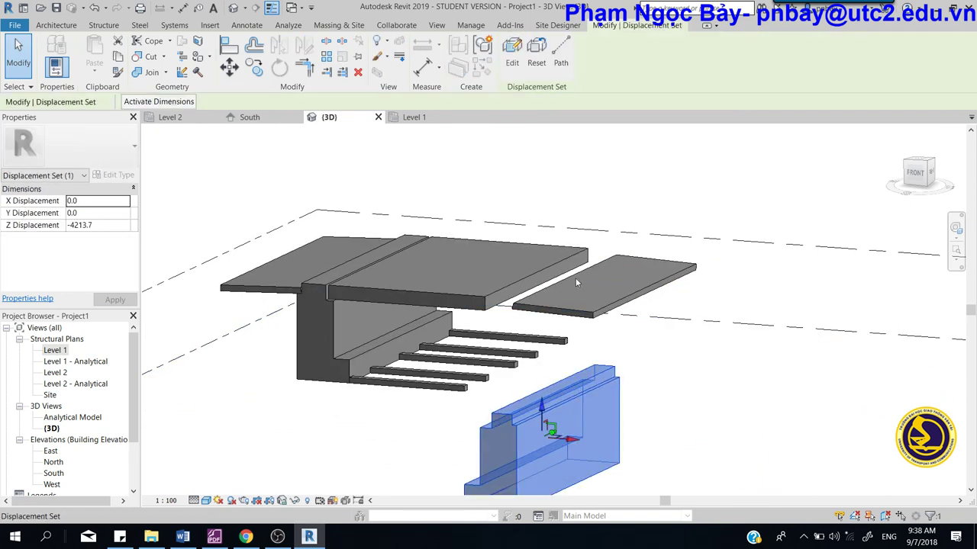
click(534, 65)
click(693, 445)
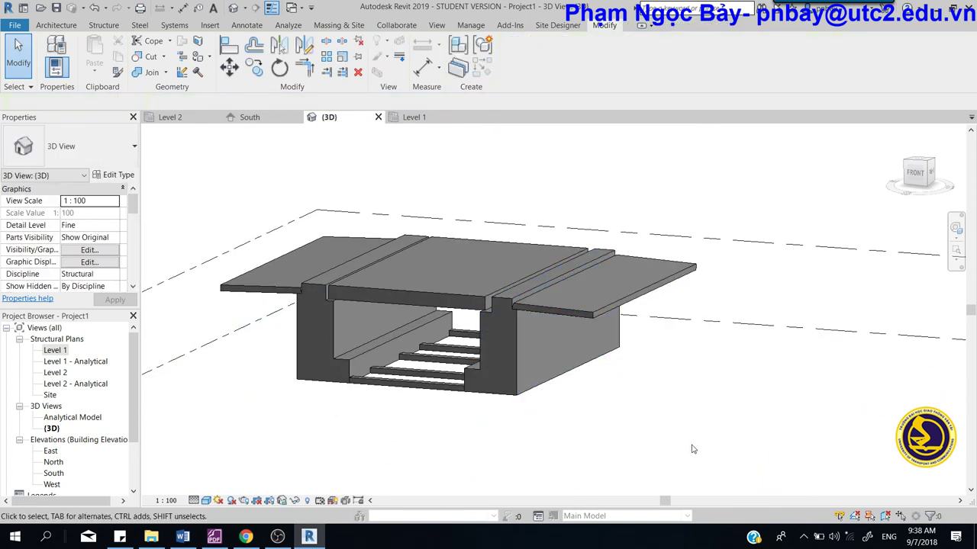
scroll(90, 385, down, 3)
scroll(90, 385, down, 2)
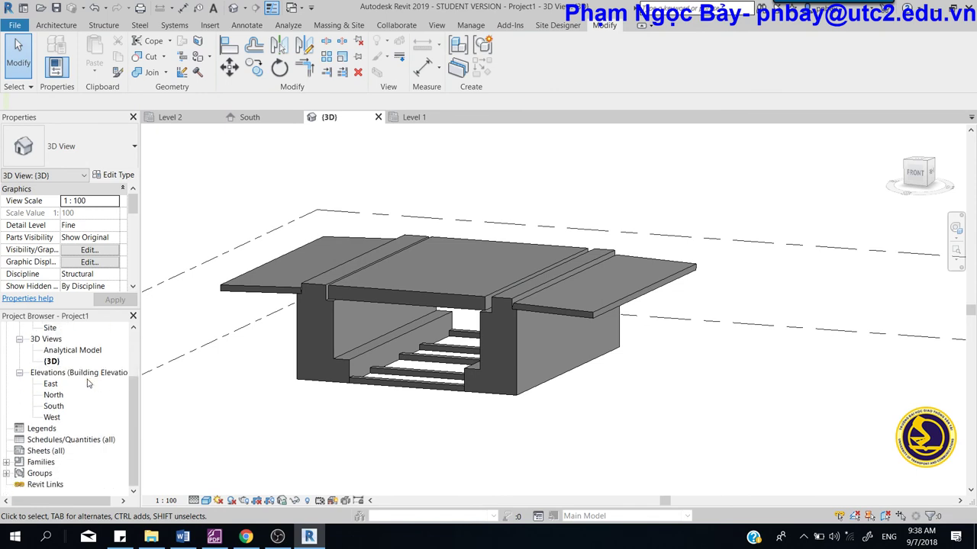
click(81, 441)
click(246, 410)
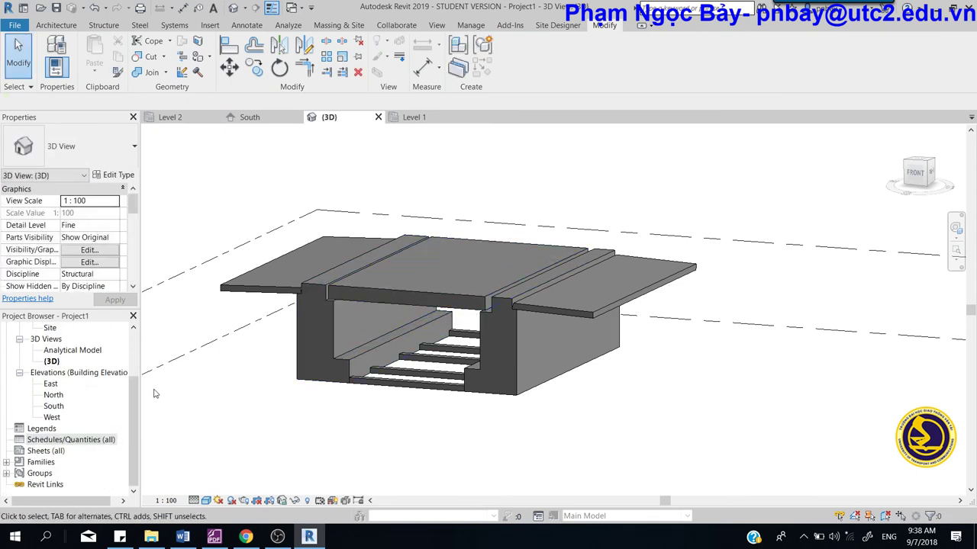
middle_drag(229, 410, 251, 368)
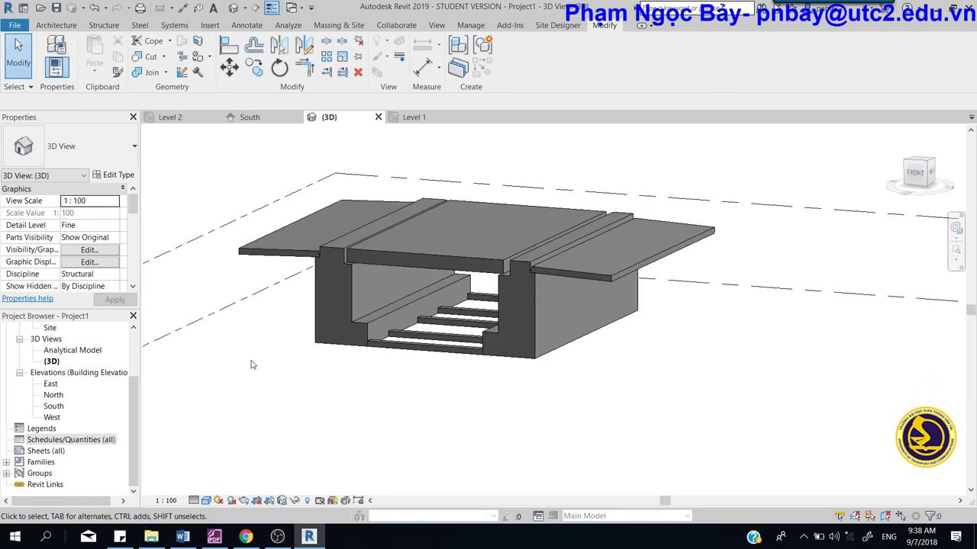
click(48, 453)
right_click(48, 453)
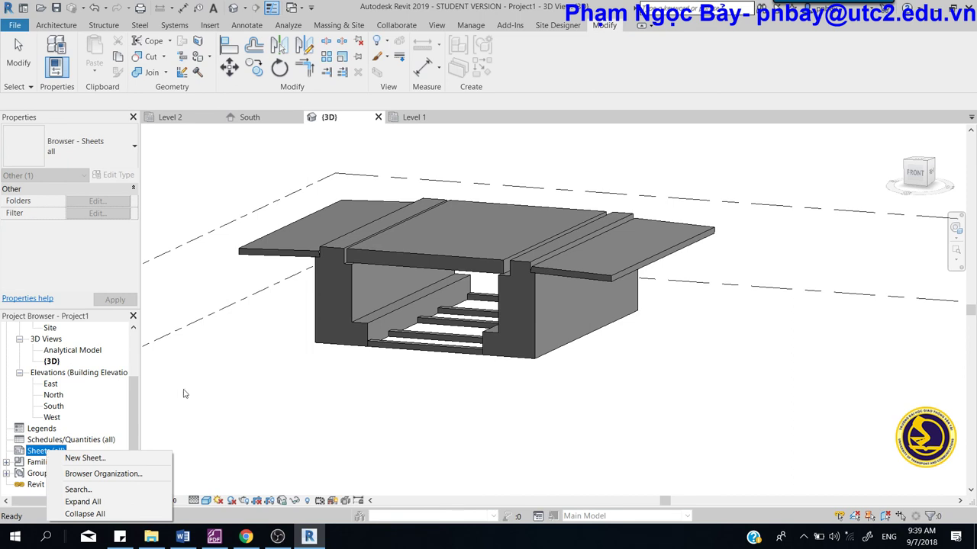
click(255, 379)
scroll(395, 195, up, 2)
scroll(396, 196, up, 2)
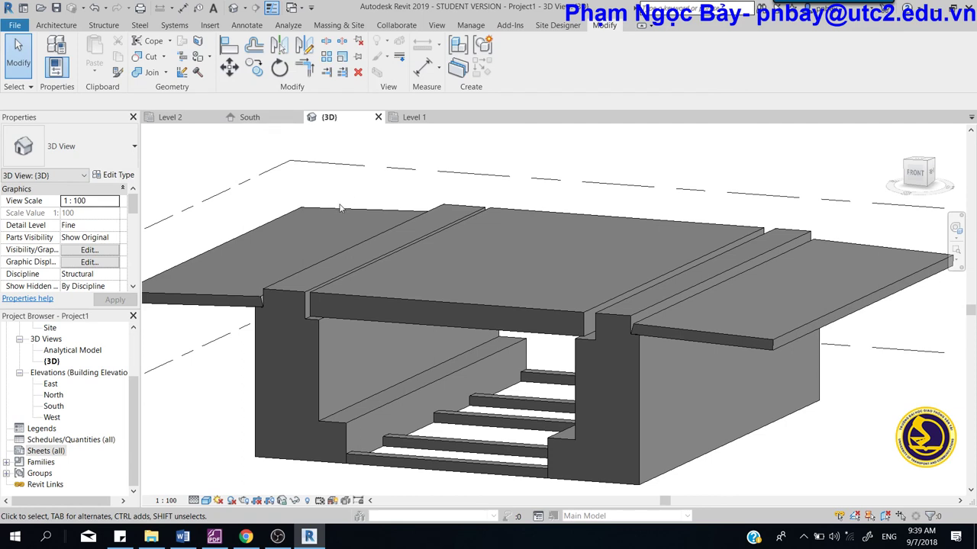
scroll(336, 209, down, 2)
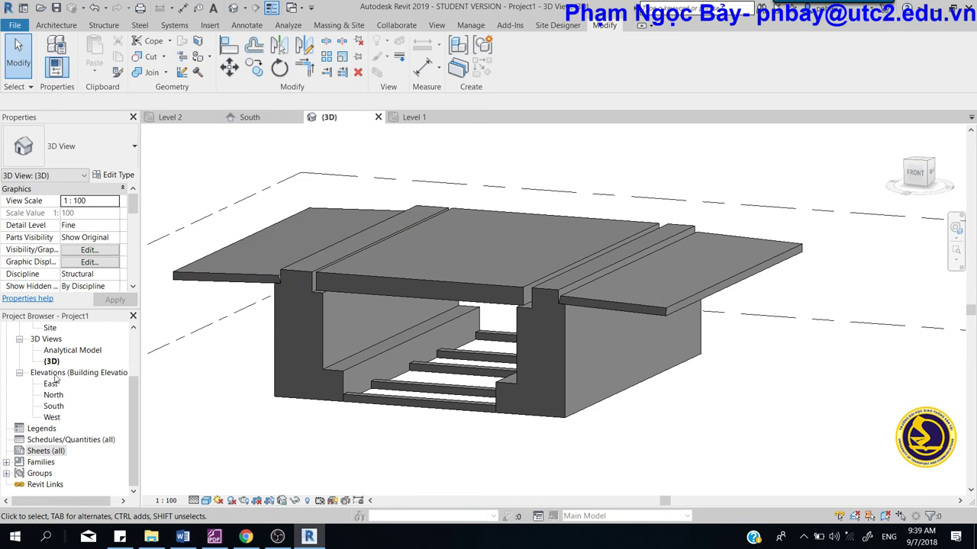
Step: Show the South elevation with the Shaded visual style
double_click(55, 408)
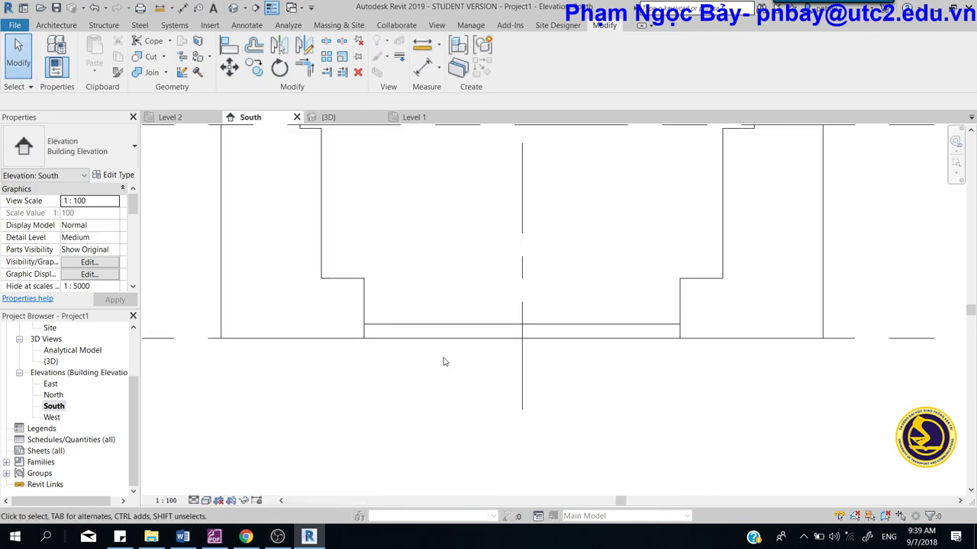
scroll(451, 366, down, 2)
click(204, 500)
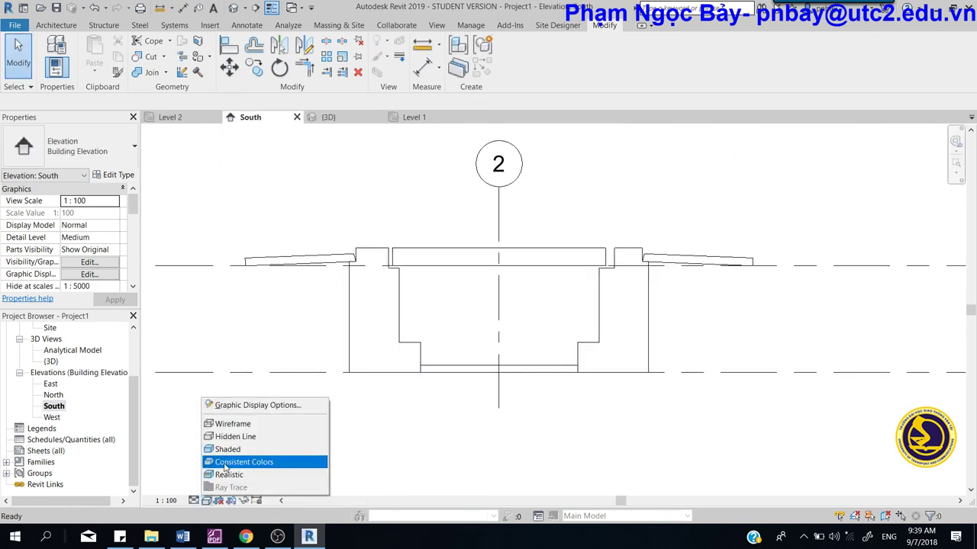
click(229, 450)
scroll(504, 292, up, 2)
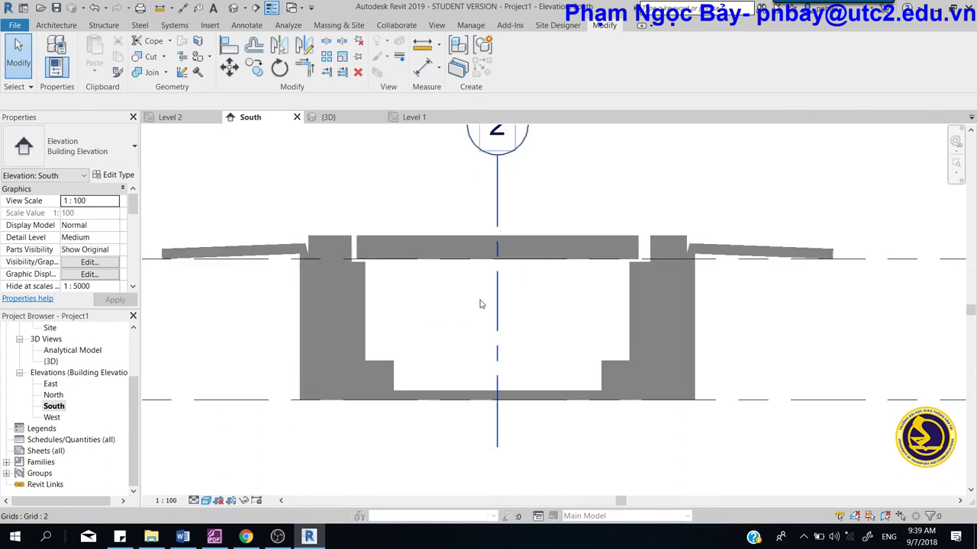
Step: Drag the right abutment's top-block handle to meet the deck slab end, then return to 3D
click(689, 286)
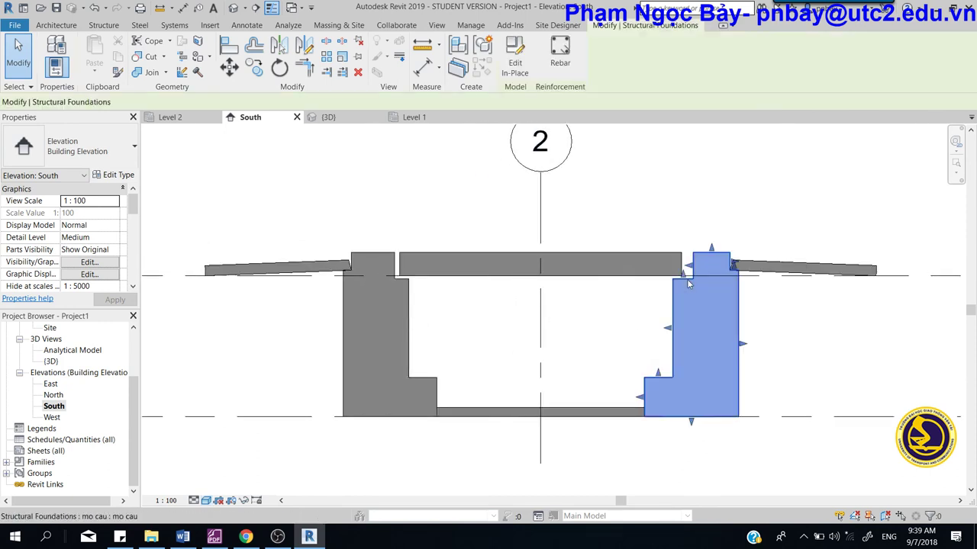
scroll(688, 284, up, 2)
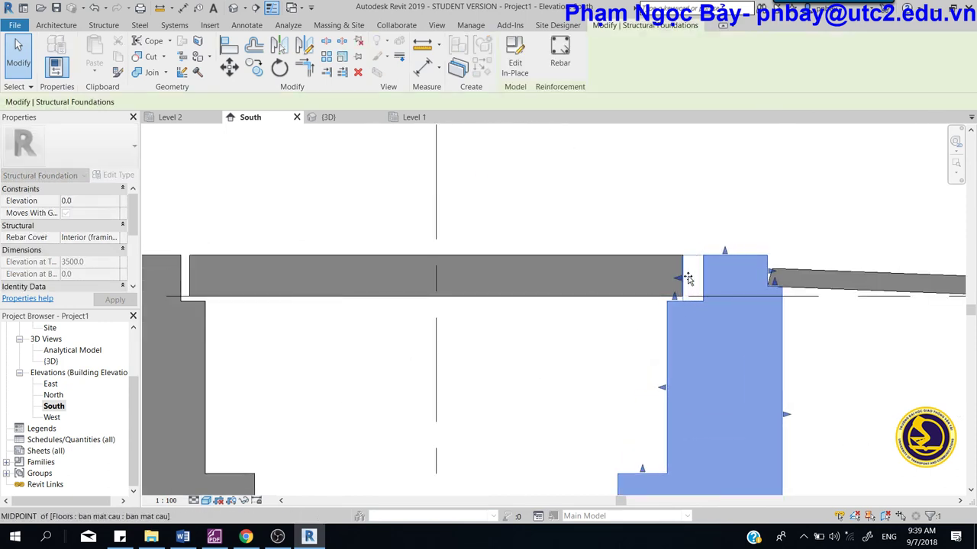
mouse_move(697, 280)
mouse_down()
mouse_move(683, 281)
mouse_move(699, 276)
mouse_up()
scroll(682, 280, up, 2)
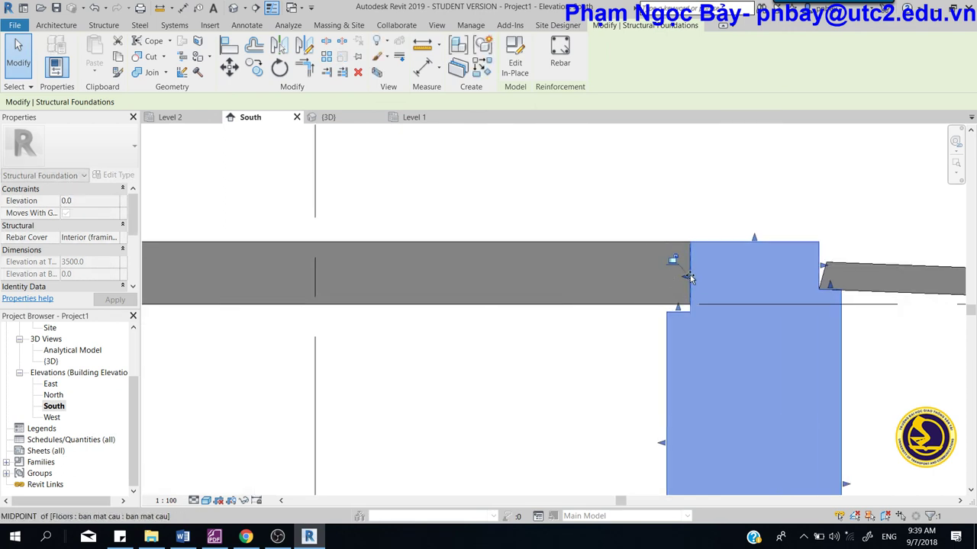
click(646, 203)
scroll(611, 267, down, 3)
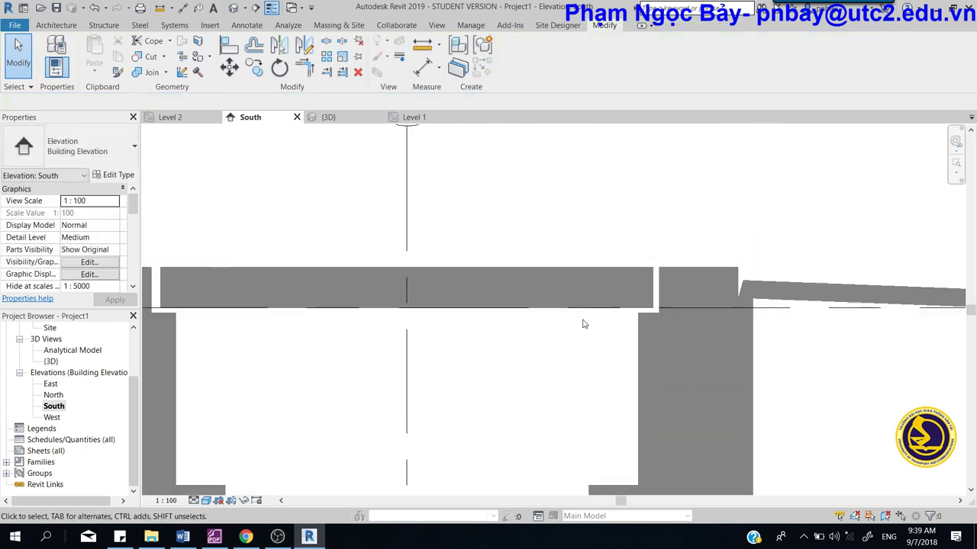
scroll(431, 377, up, 2)
scroll(532, 310, down, 2)
scroll(524, 328, up, 1)
middle_drag(523, 328, 537, 361)
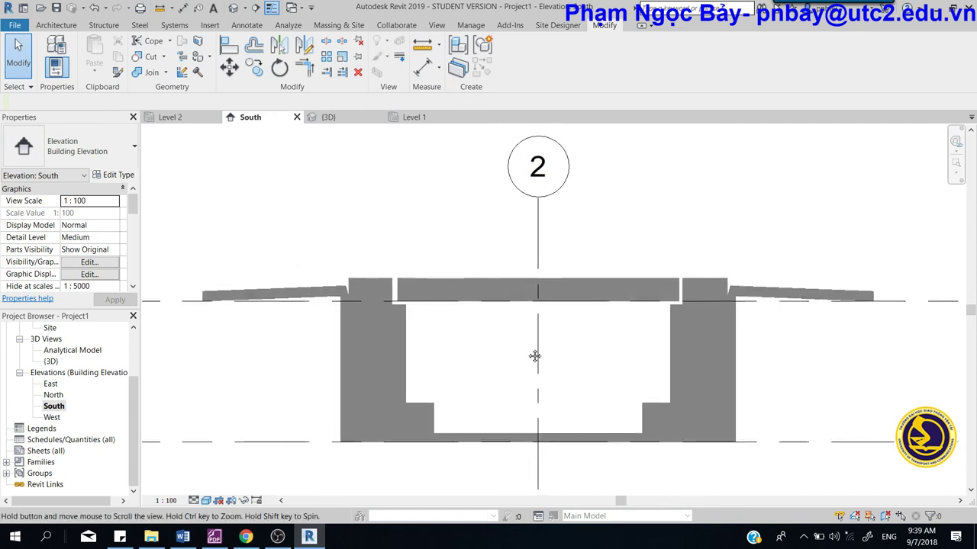
click(361, 119)
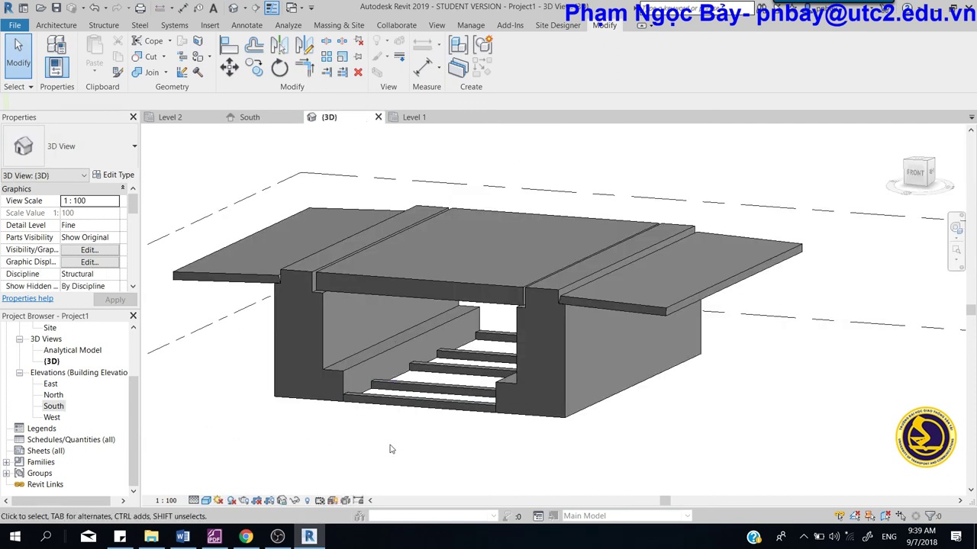
Step: Nudge the 3D bridge view right and bring OBS Studio to the front
middle_drag(390, 449, 416, 453)
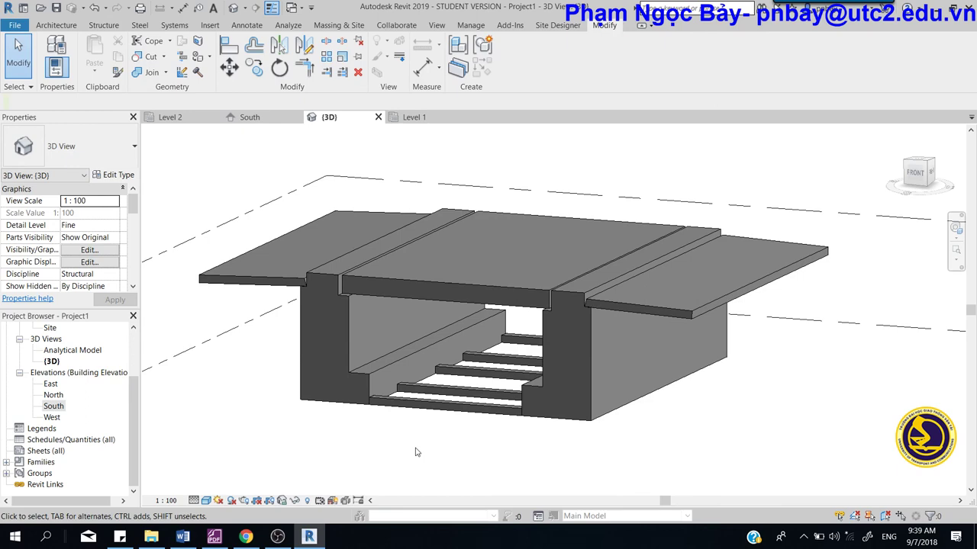
click(277, 537)
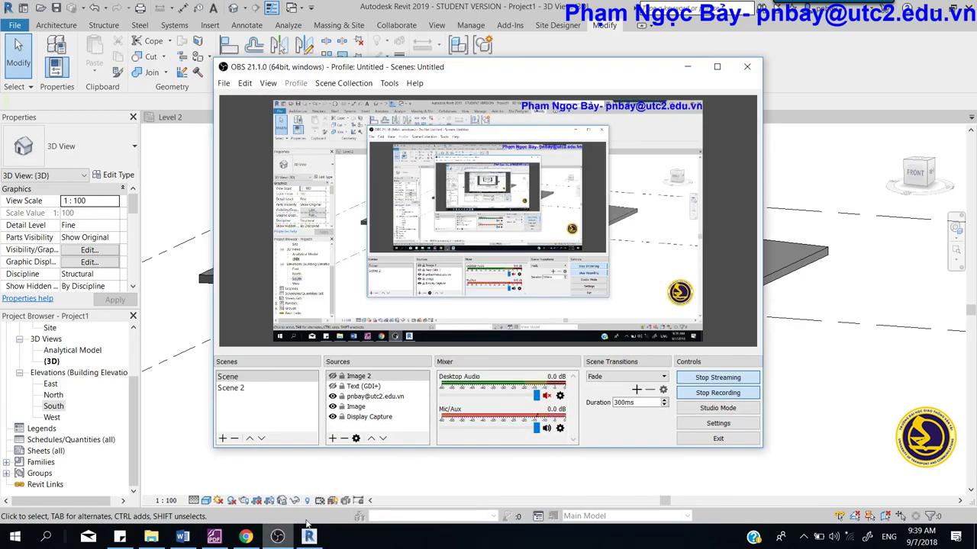